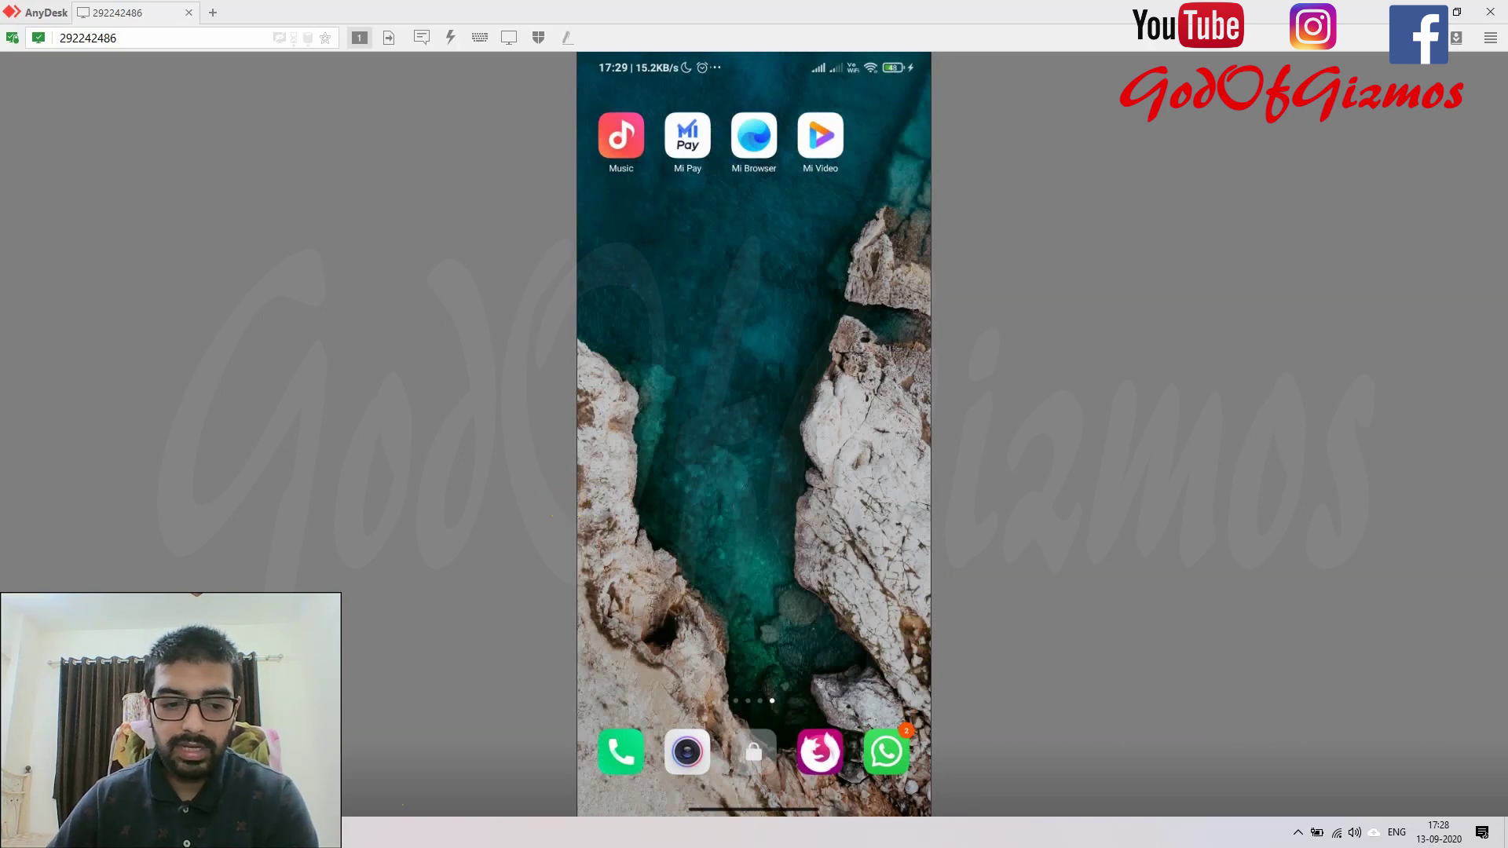
Switch to the Notepad checklist, highlight its numbered steps and the line on enabling developer options and debugging, and minimise it.
key("alt+Tab")
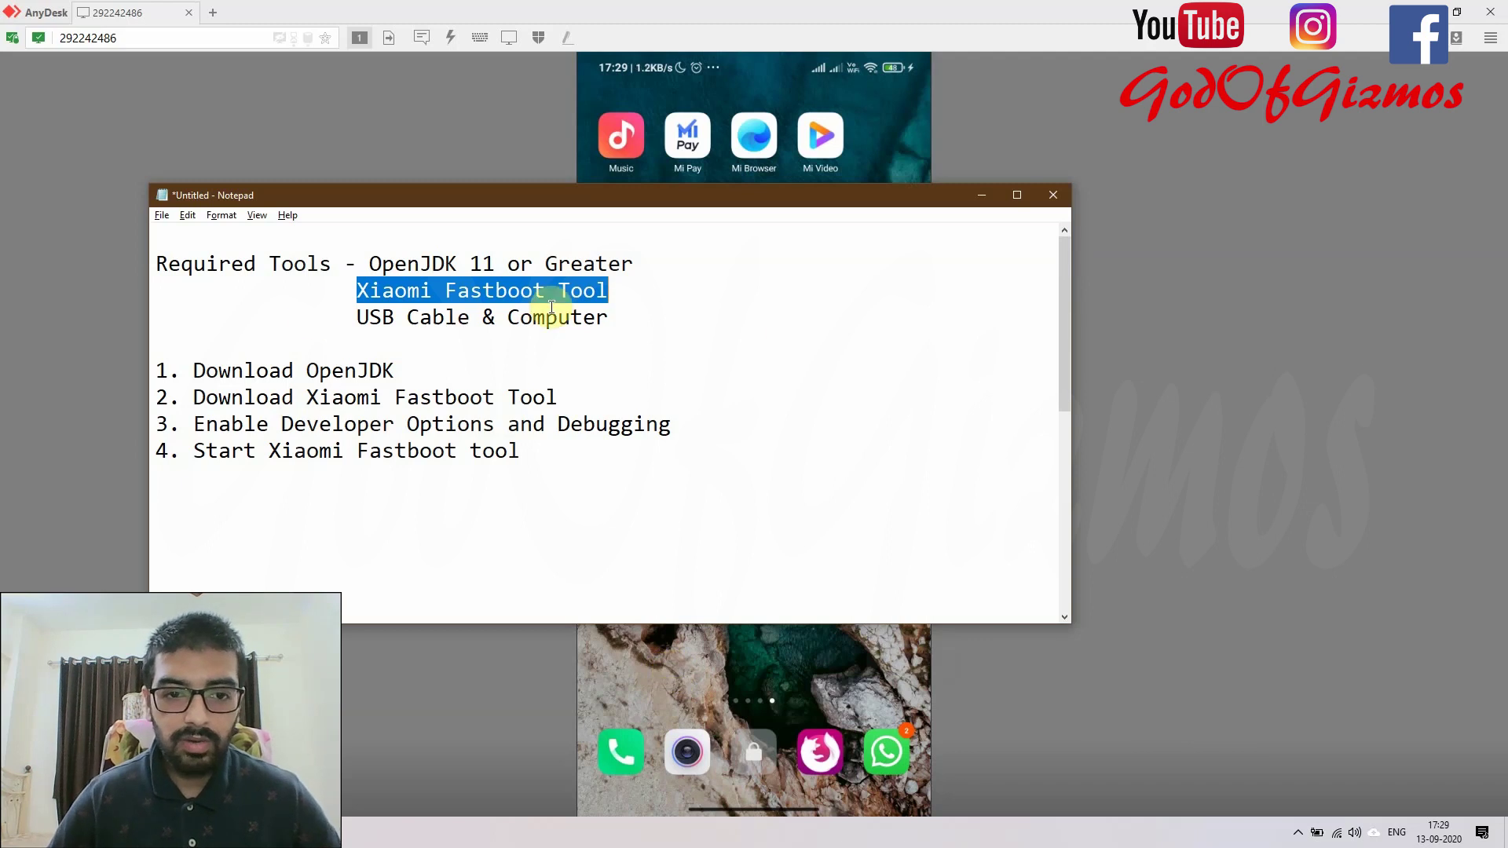
left_click(609, 291)
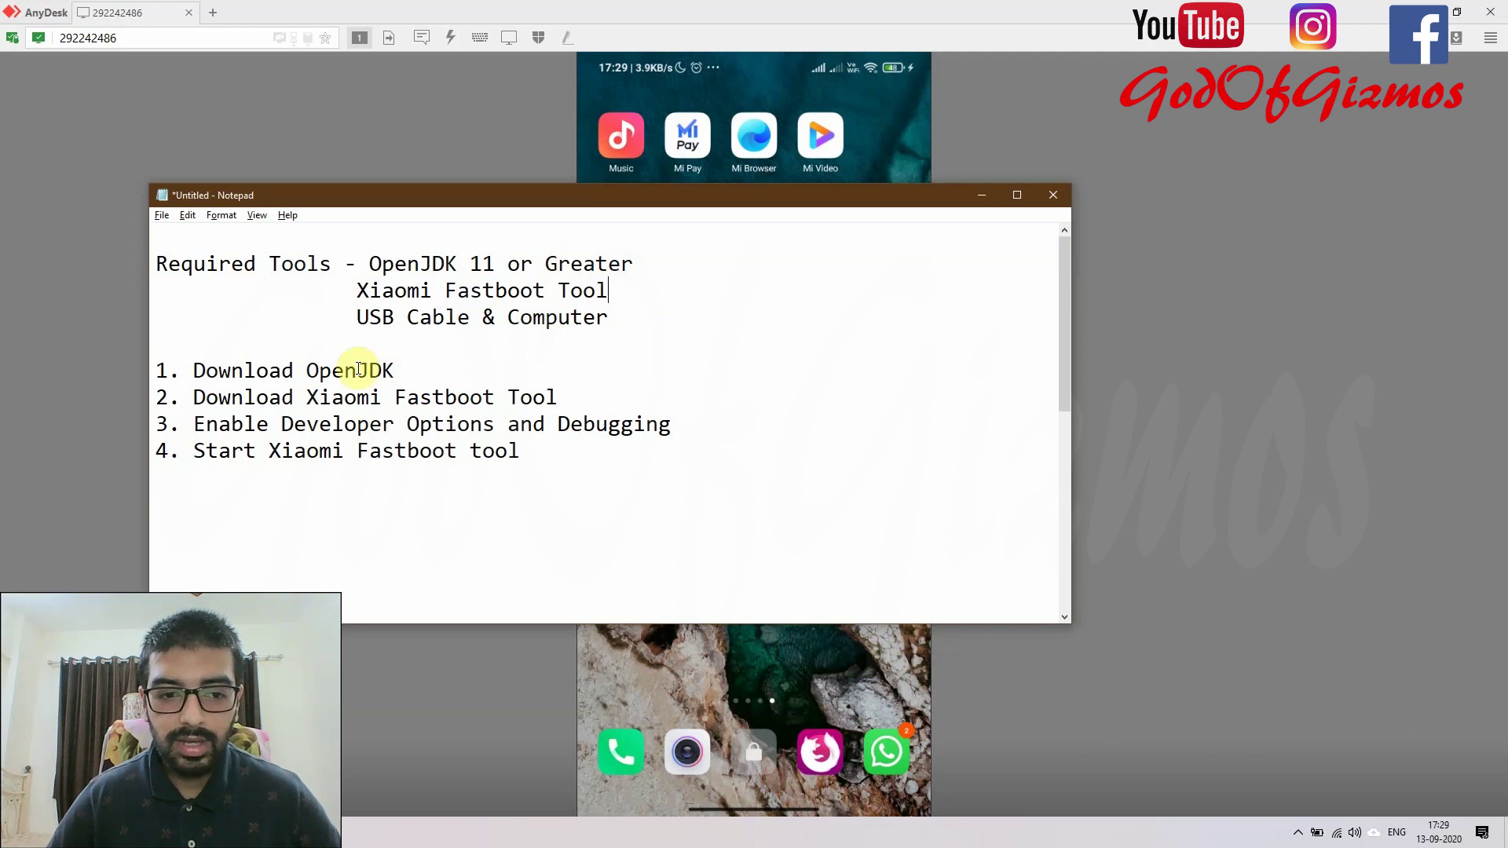
left_click_drag(193, 370, 524, 454)
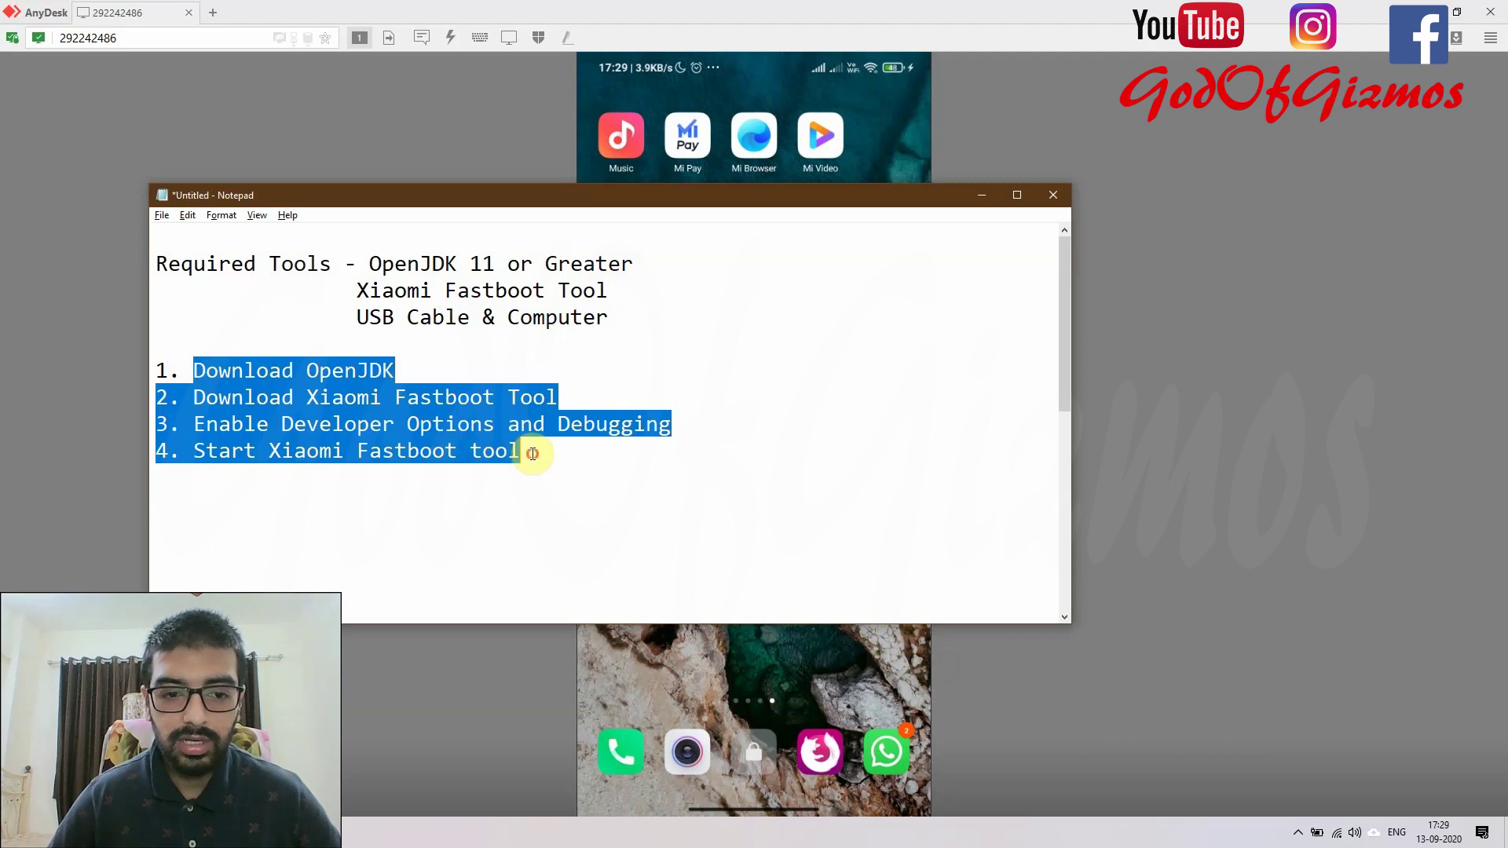
left_click(598, 470)
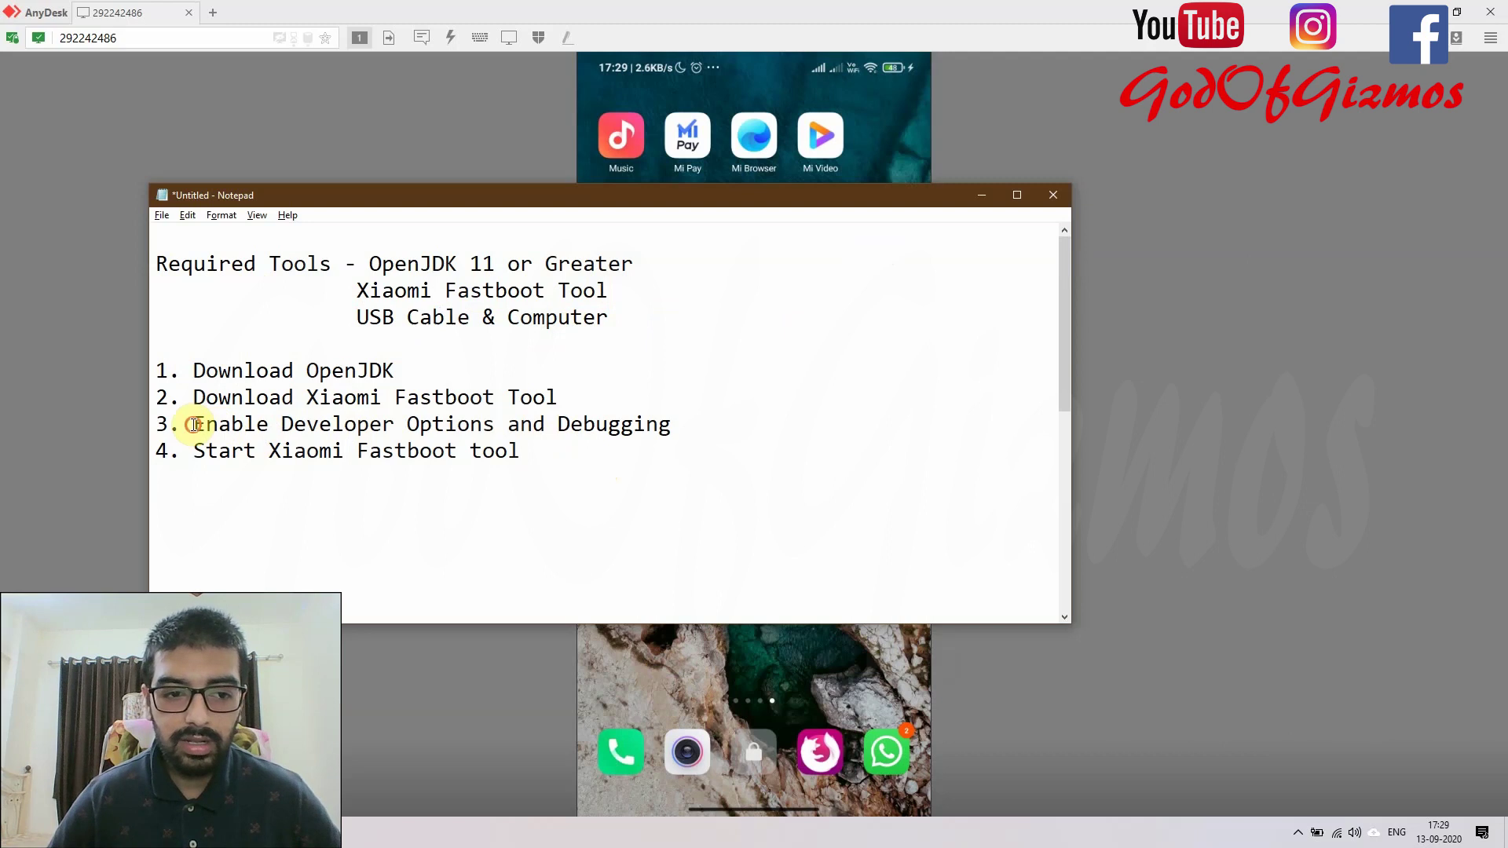
left_click_drag(191, 425, 676, 428)
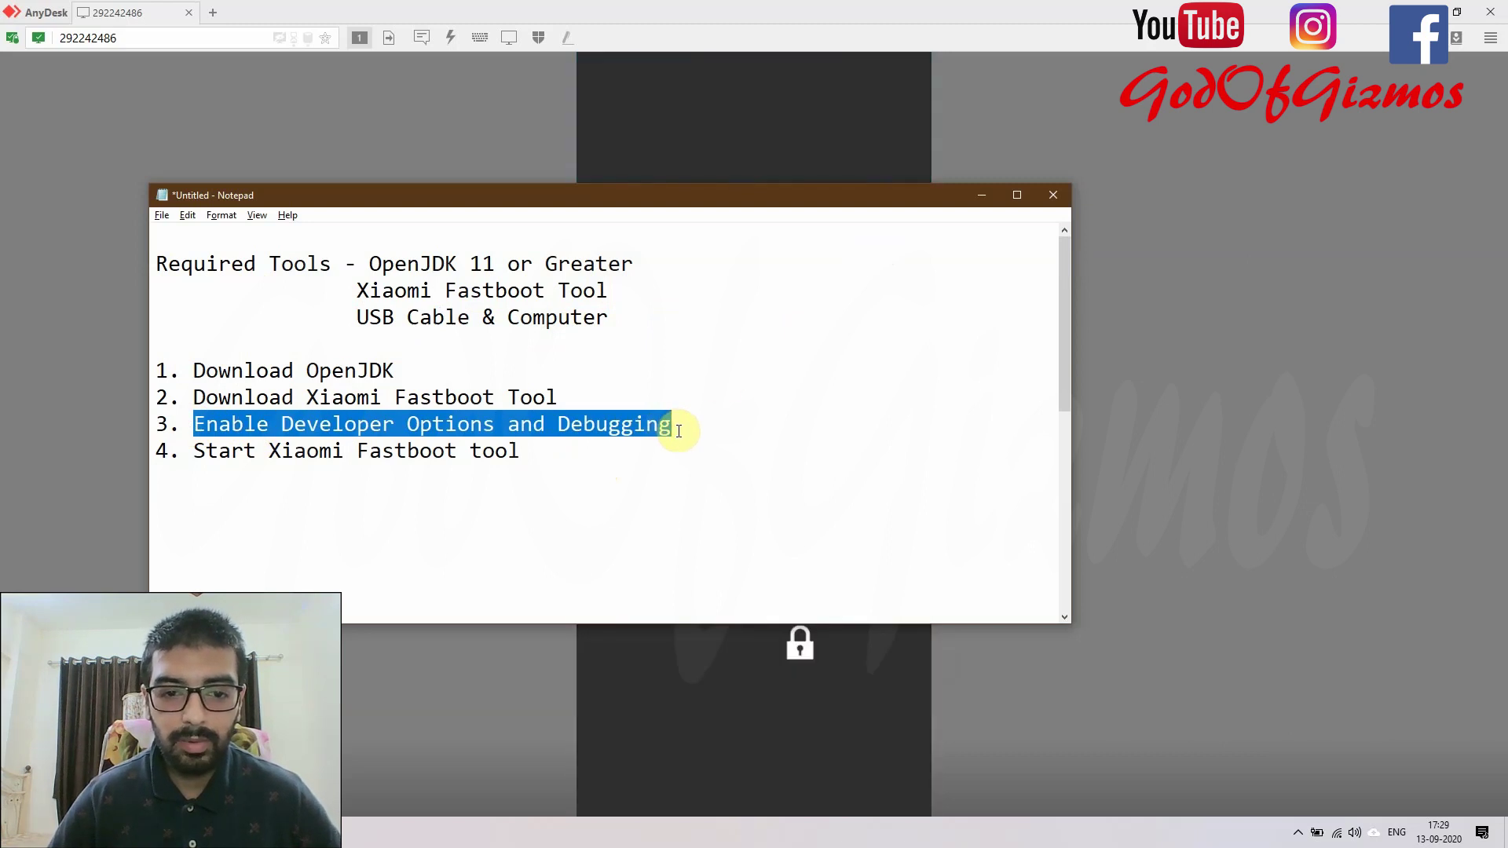
left_click(977, 197)
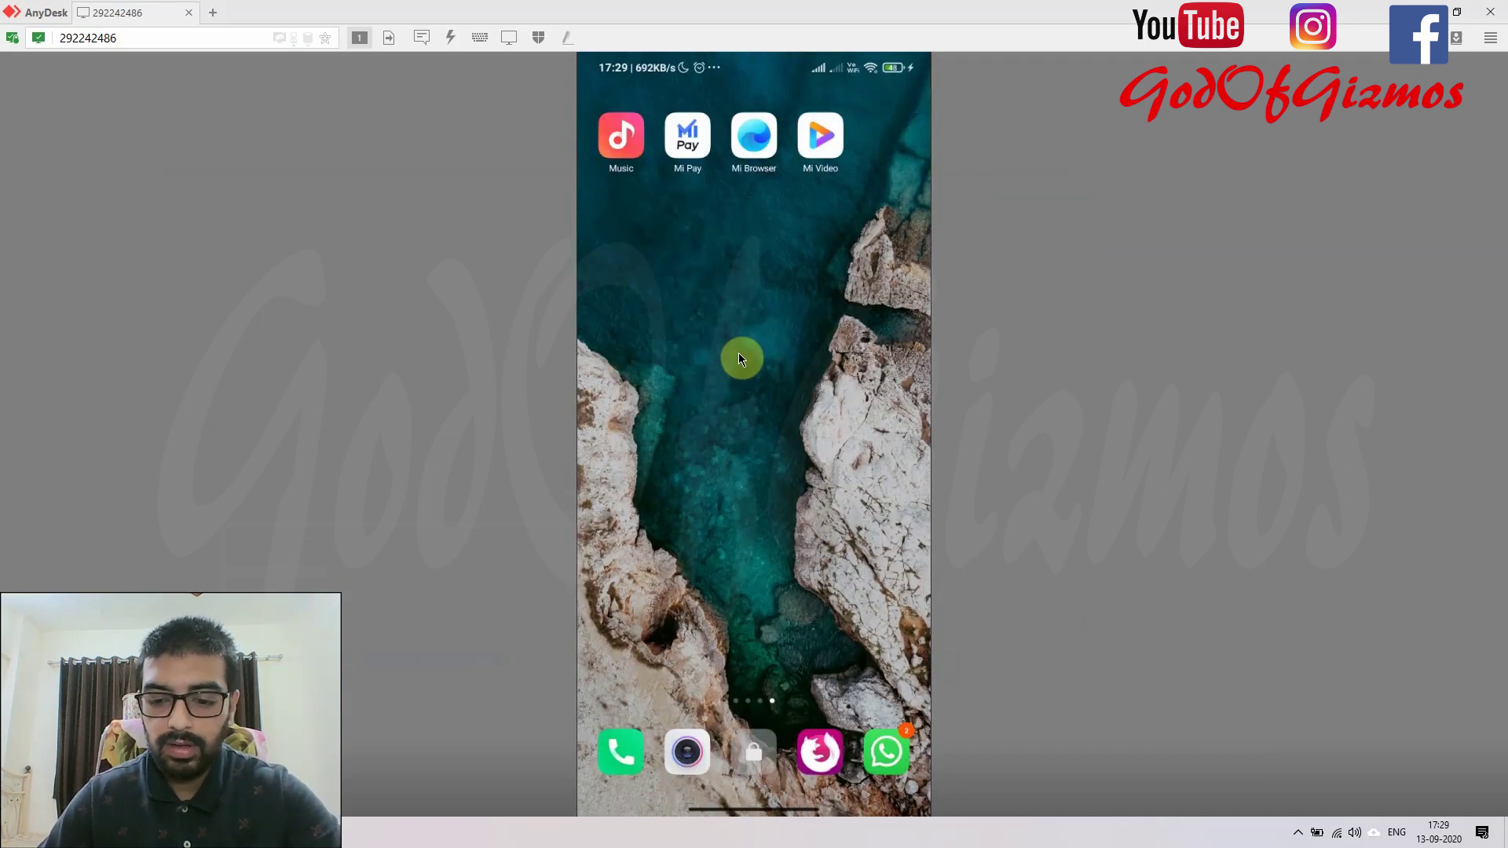
Open the phone's Settings and unlock developer mode from the About phone page.
scroll(739, 351, "up", 2)
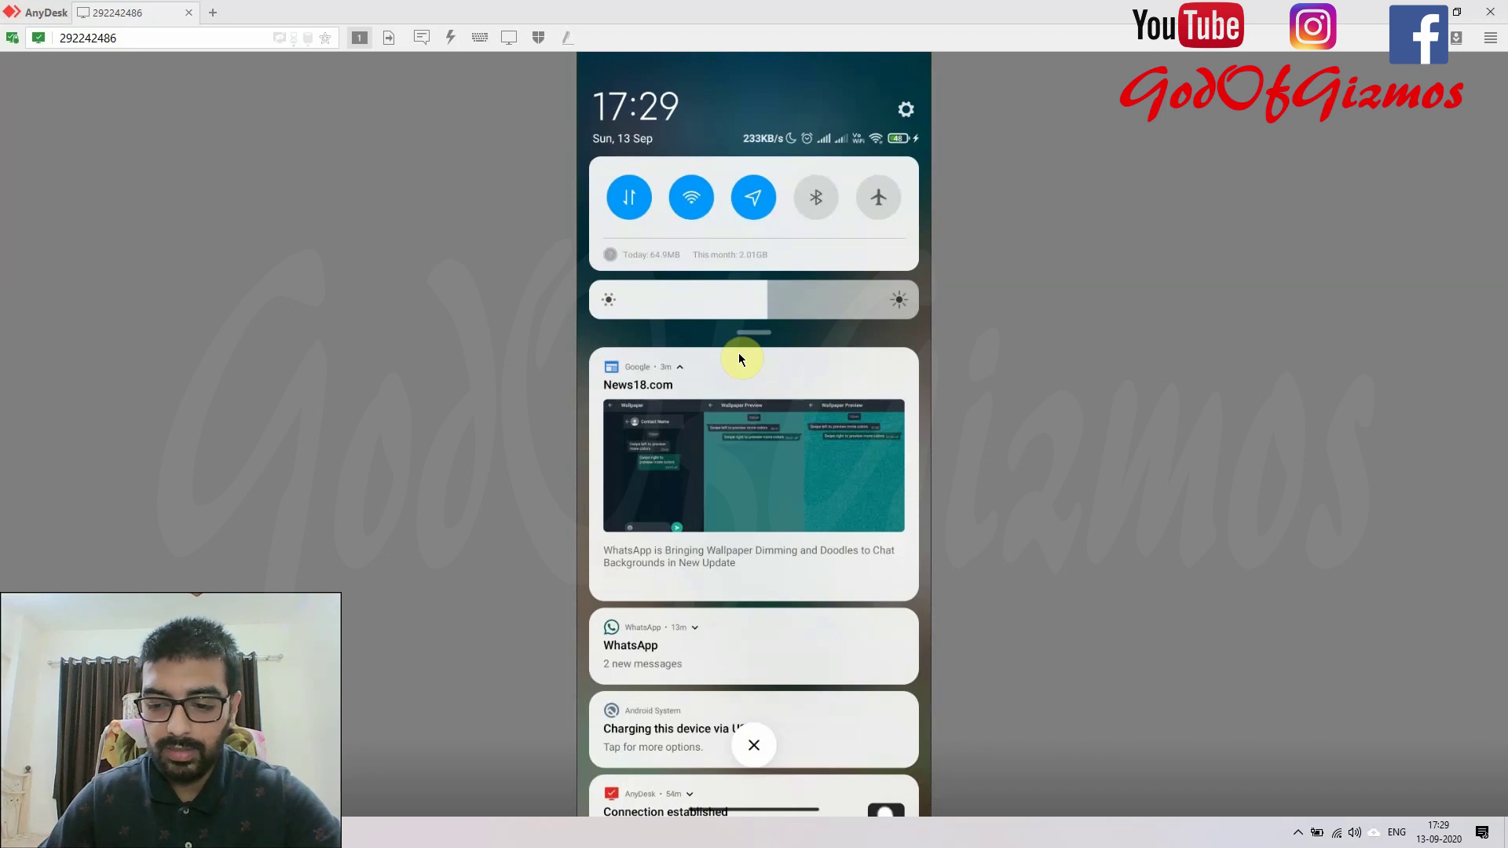
left_click(905, 113)
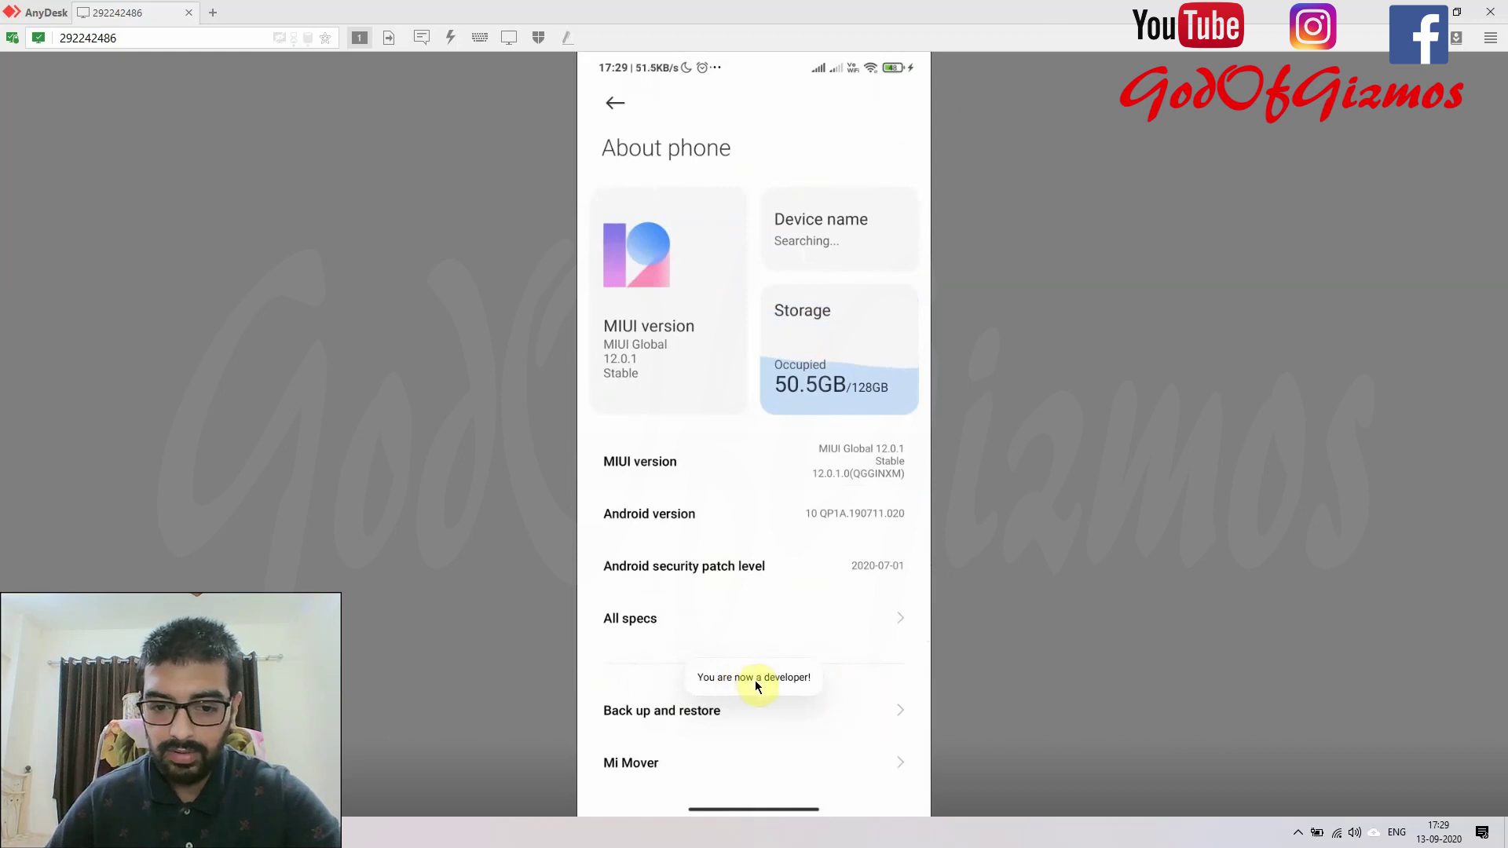
key("Escape")
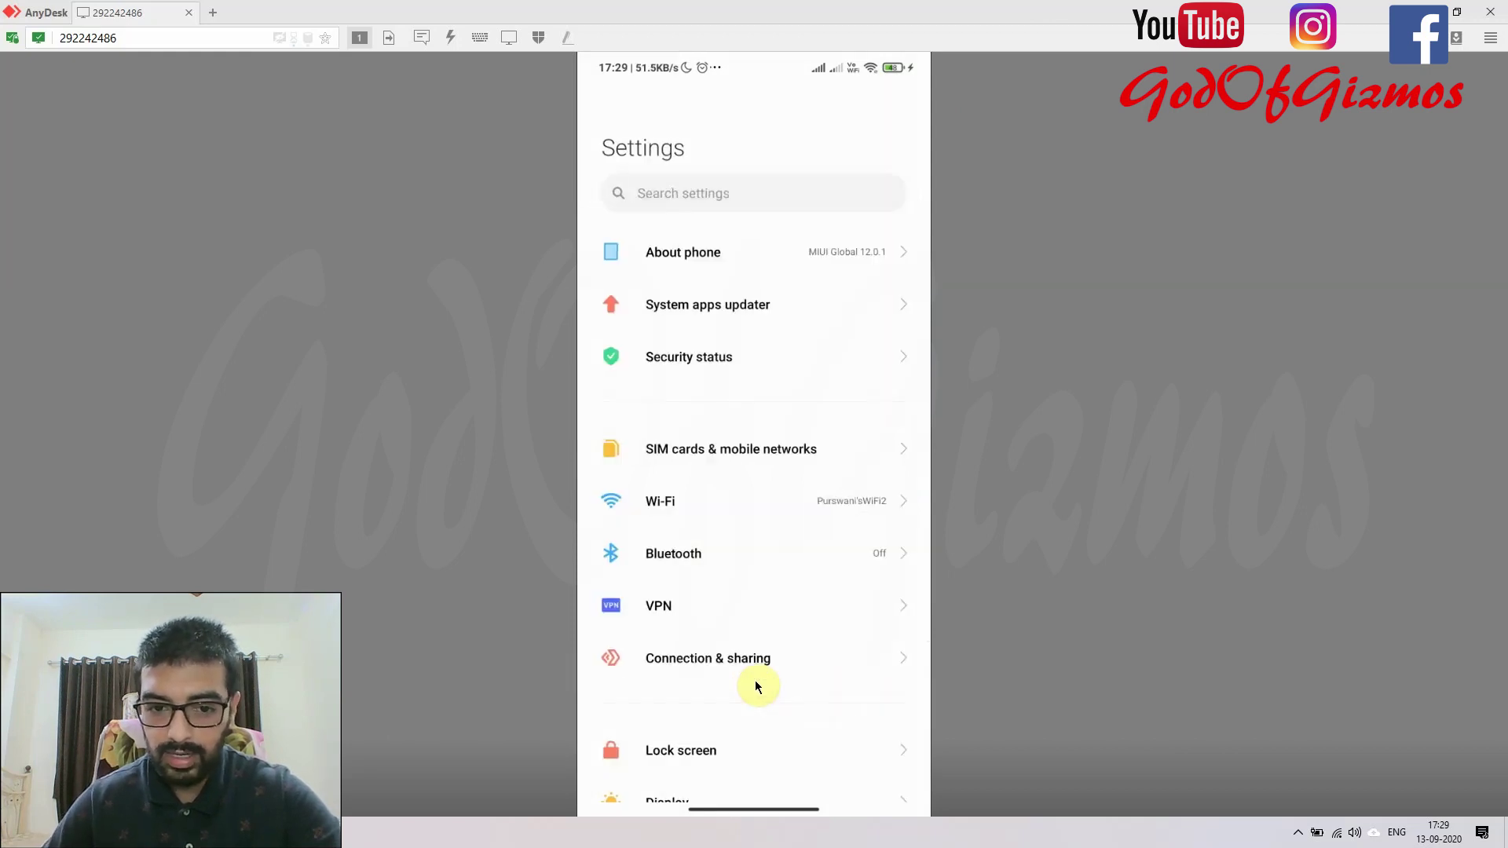
Open Developer options within the phone's Additional settings and go through the list of options.
scroll(758, 687, "down", 3)
scroll(758, 687, "down", 5)
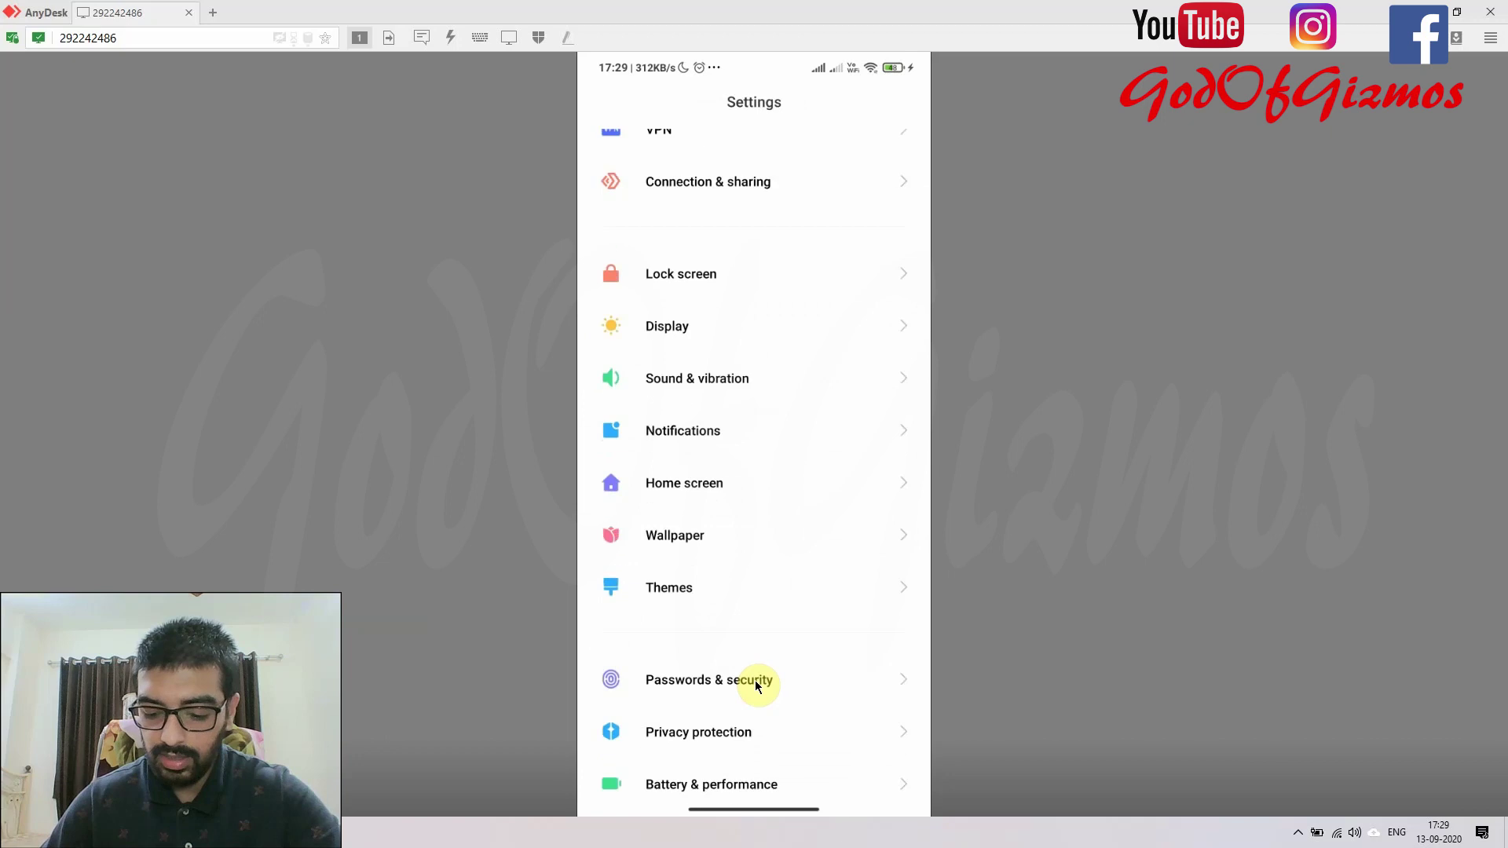
scroll(758, 686, "down", 1)
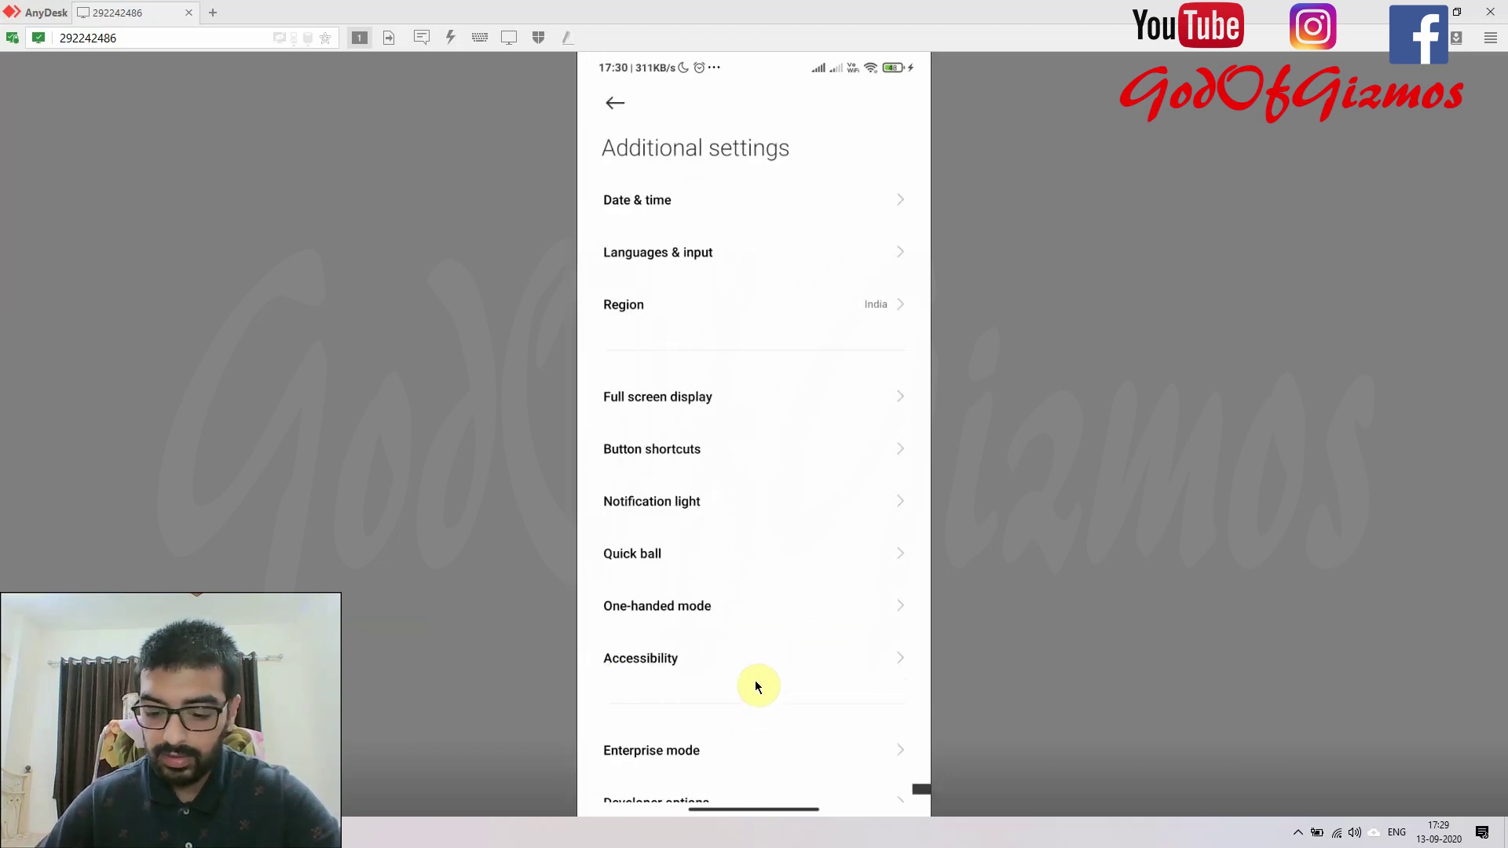
scroll(758, 686, "down", 3)
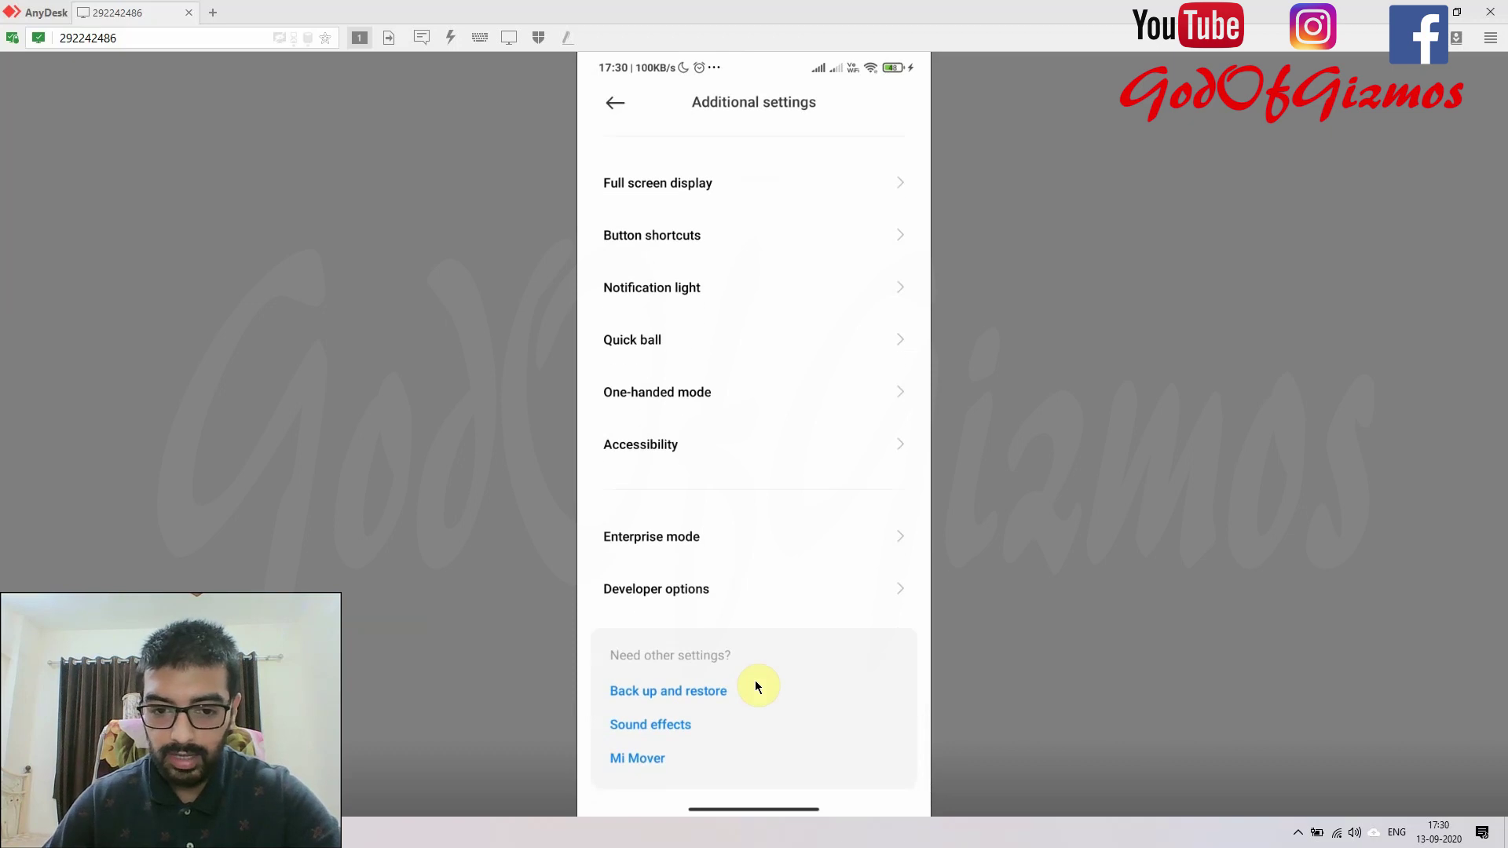
left_click(682, 598)
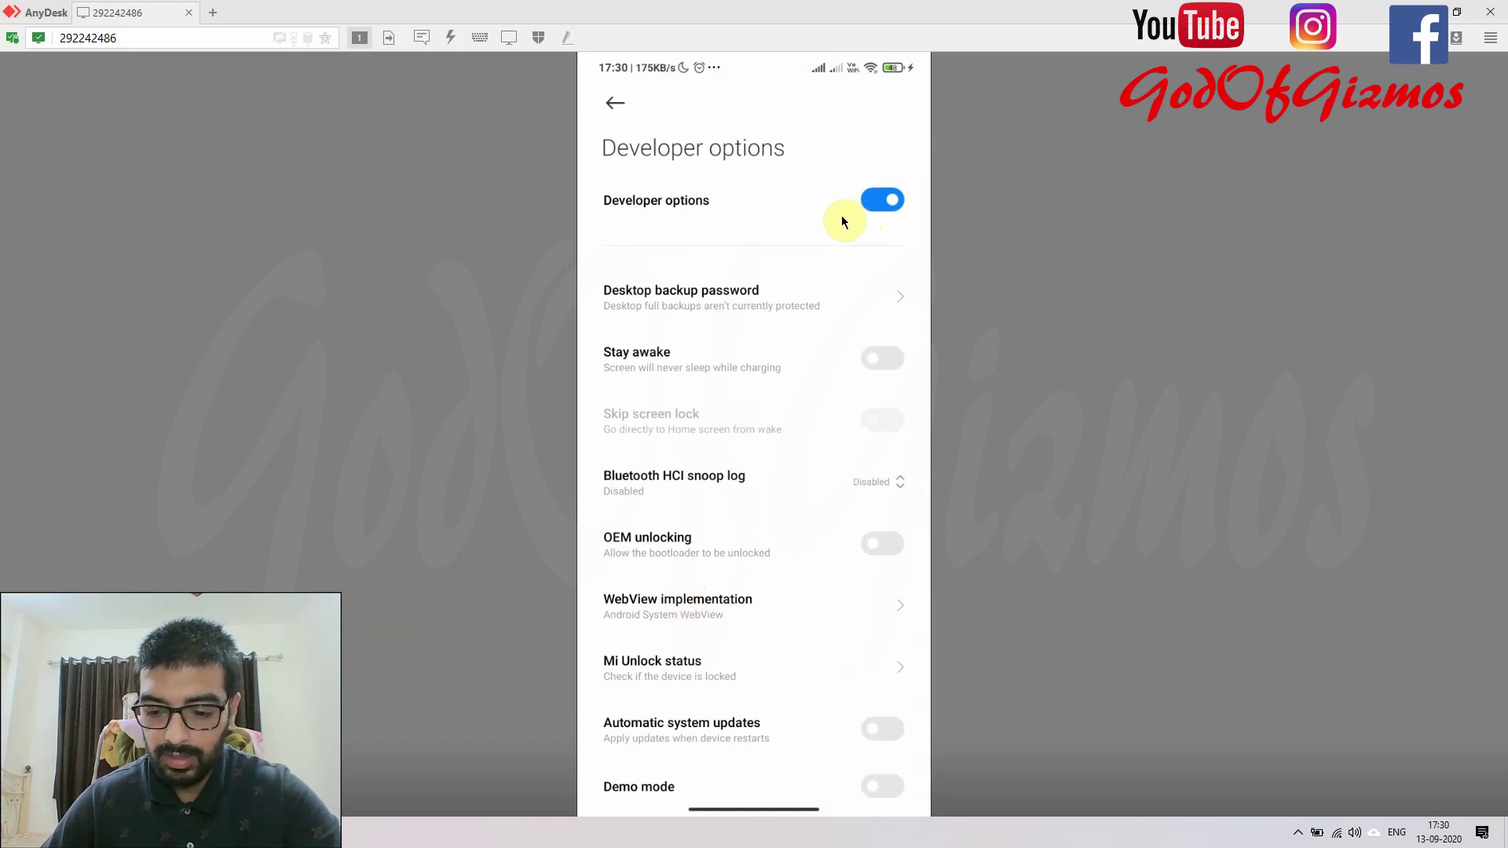
scroll(843, 222, "down", 5)
scroll(842, 222, "down", 1)
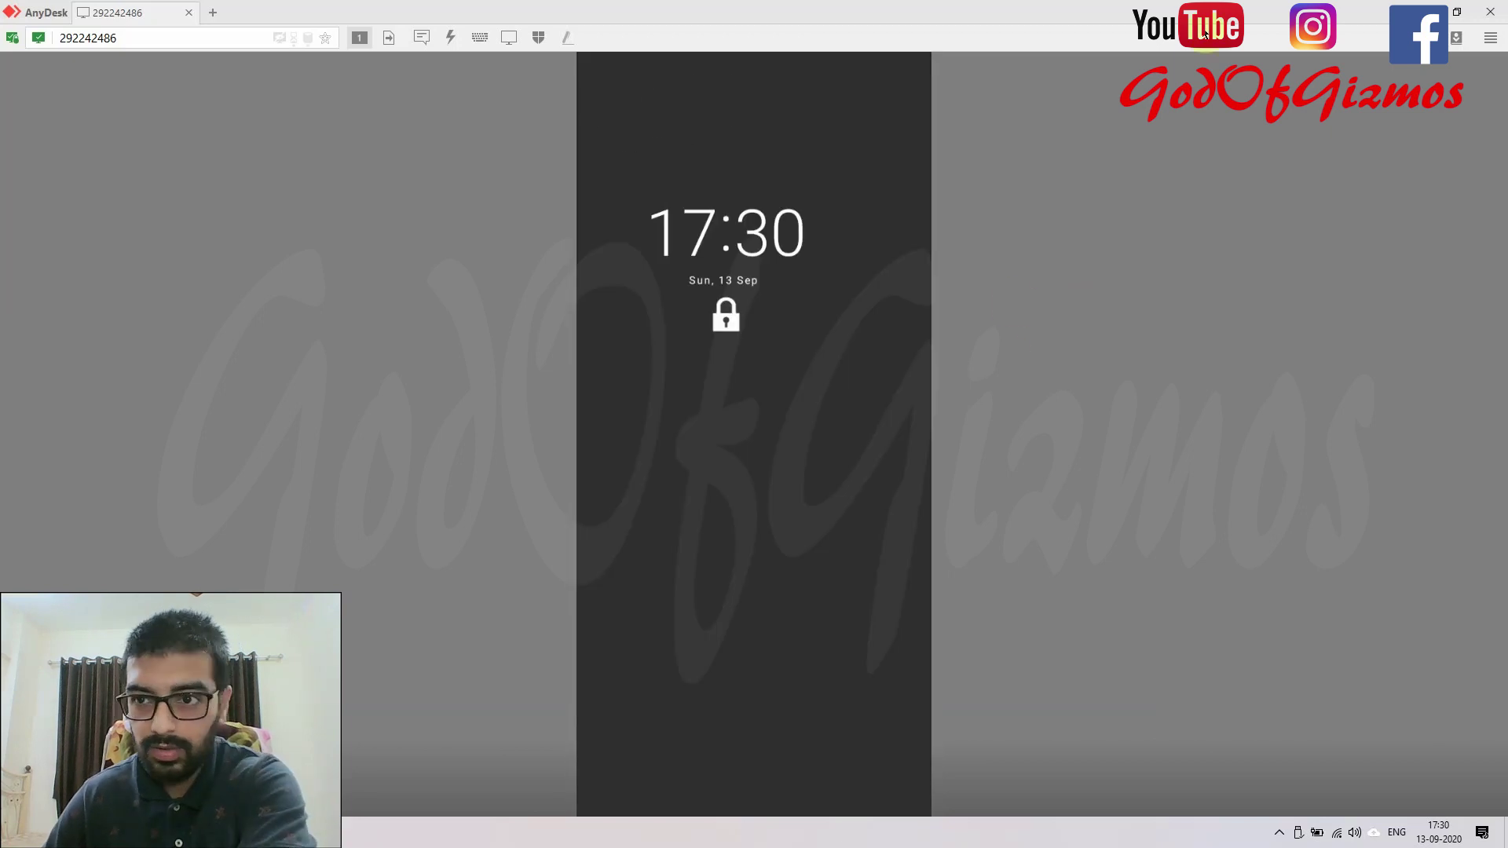
Minimise the remote phone session and highlight the word OpenJDK in the Notepad checklist.
left_click(1423, 12)
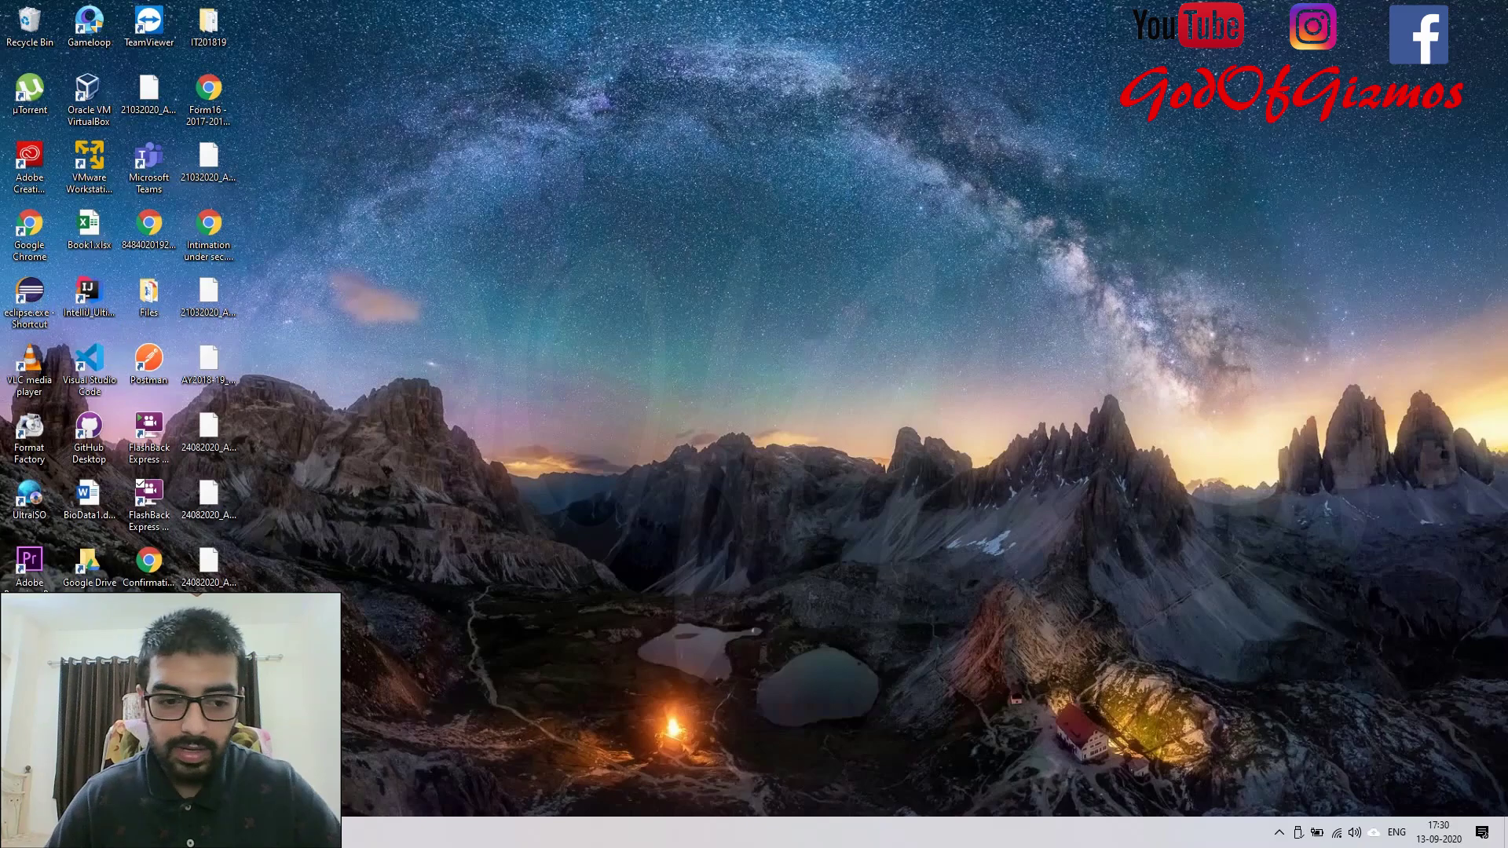
key("alt+Tab")
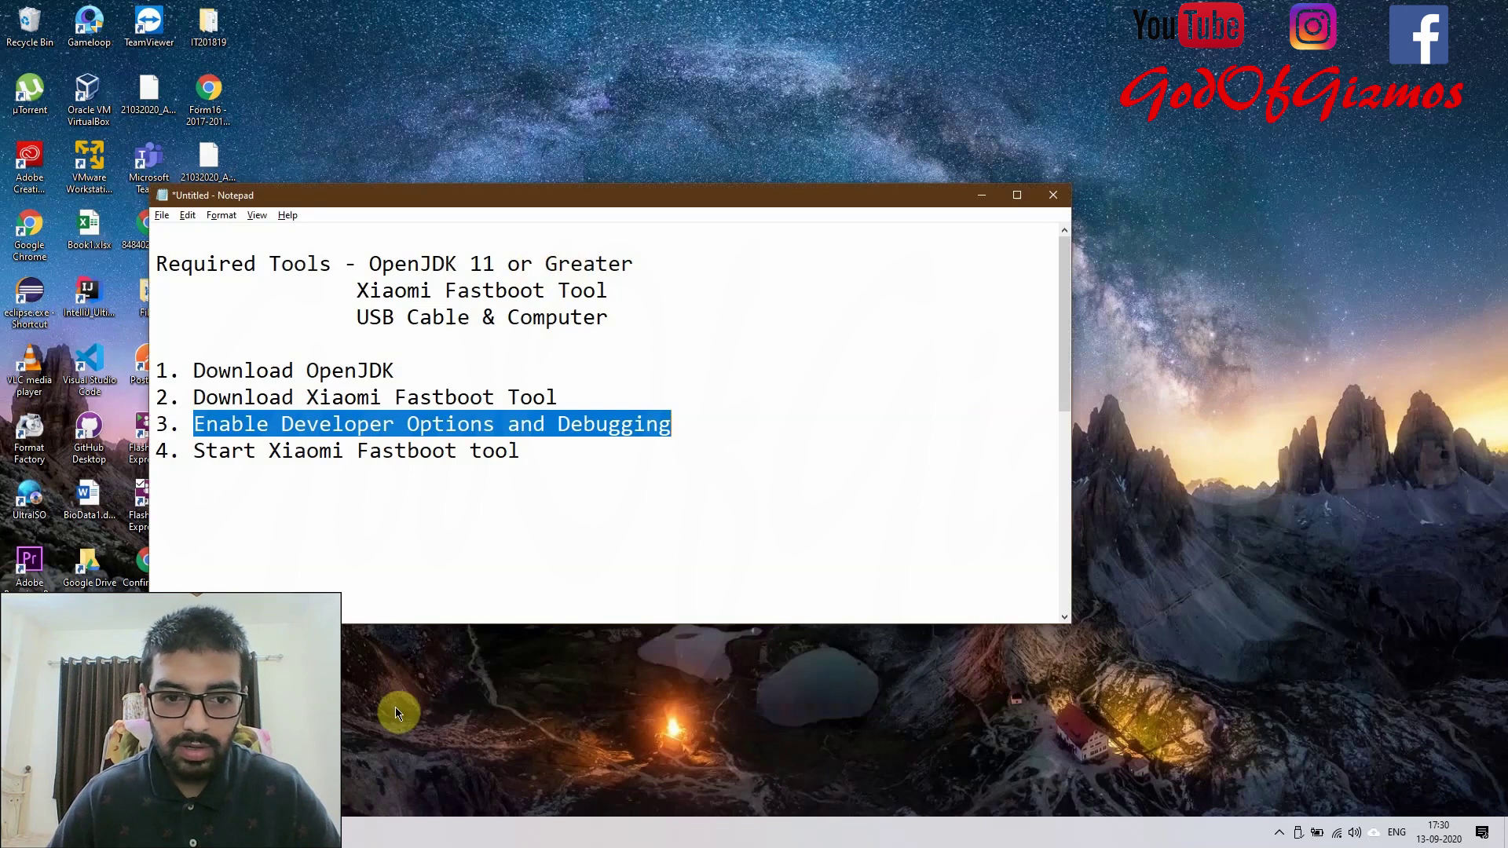
left_click(374, 369)
double_click(374, 368)
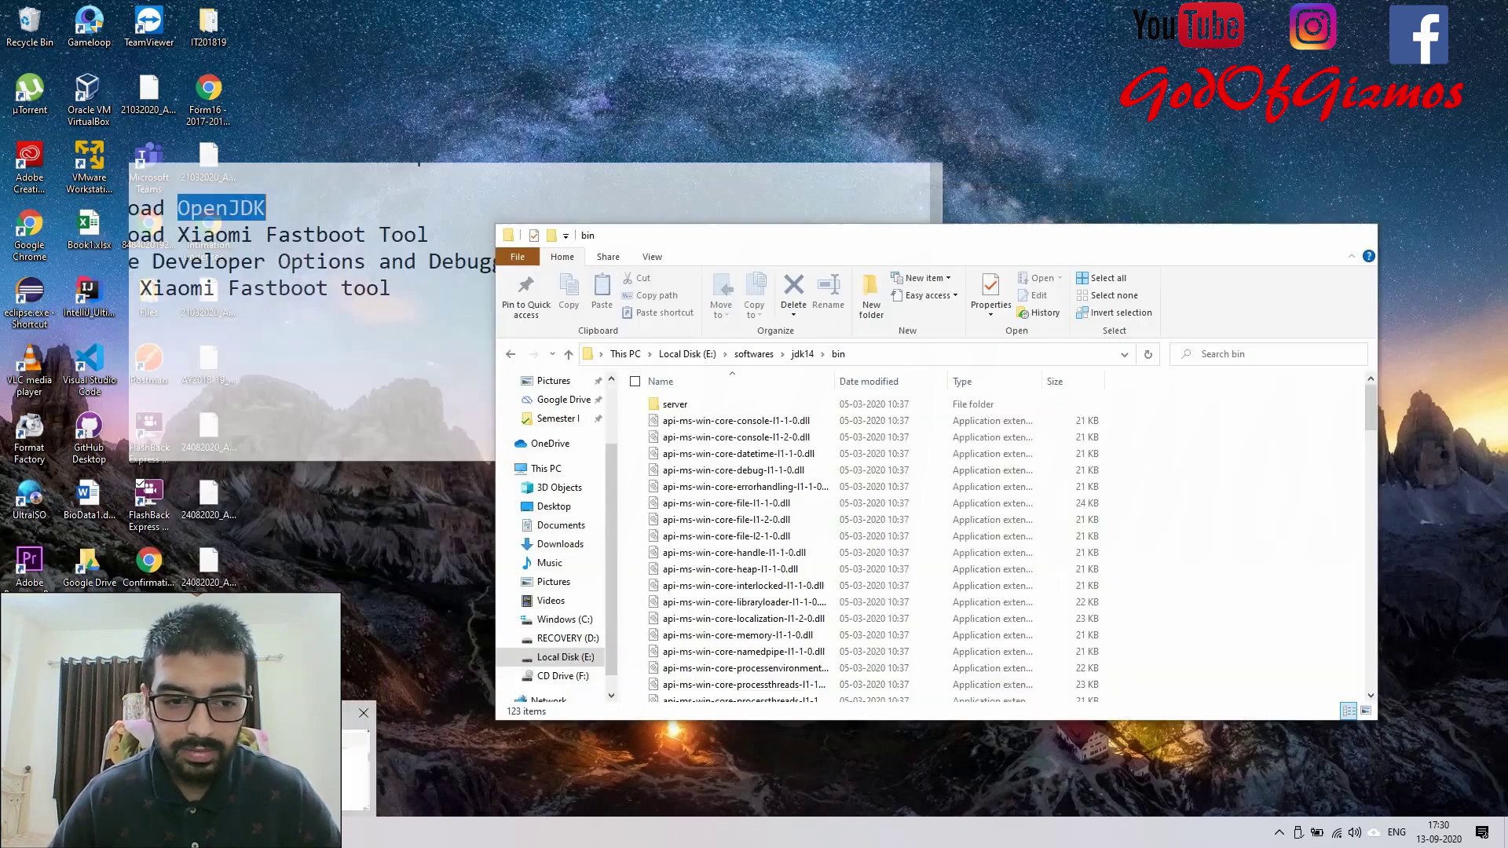
Switch to File Explorer, locate openjdk-14.0.1_windows-x64_bin.zip in the softwares folder, and open the extracted jdk14\bin folder.
left_click(358, 758)
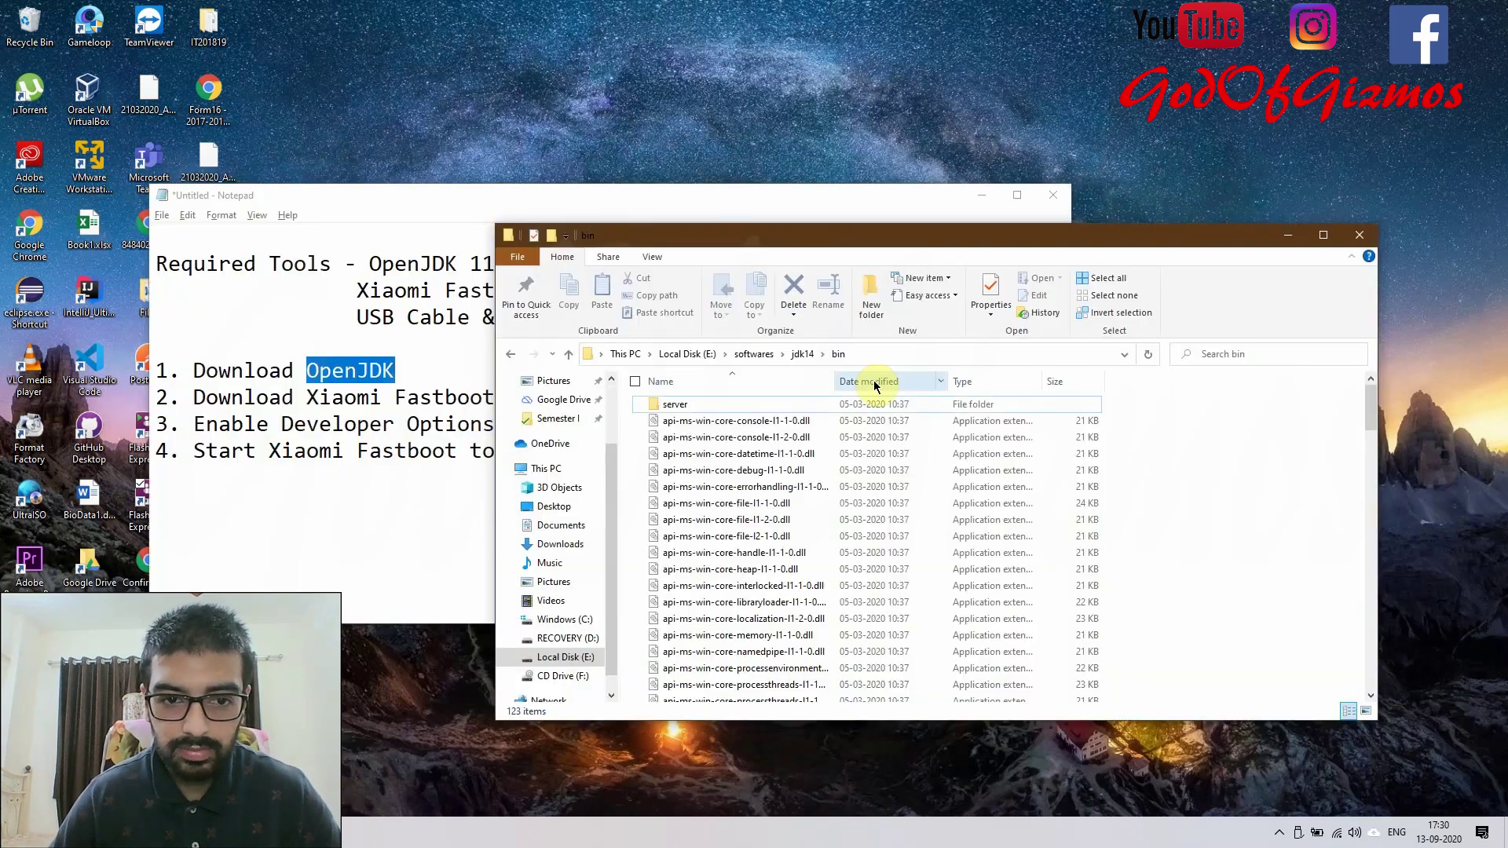
left_click(753, 353)
left_click(728, 456)
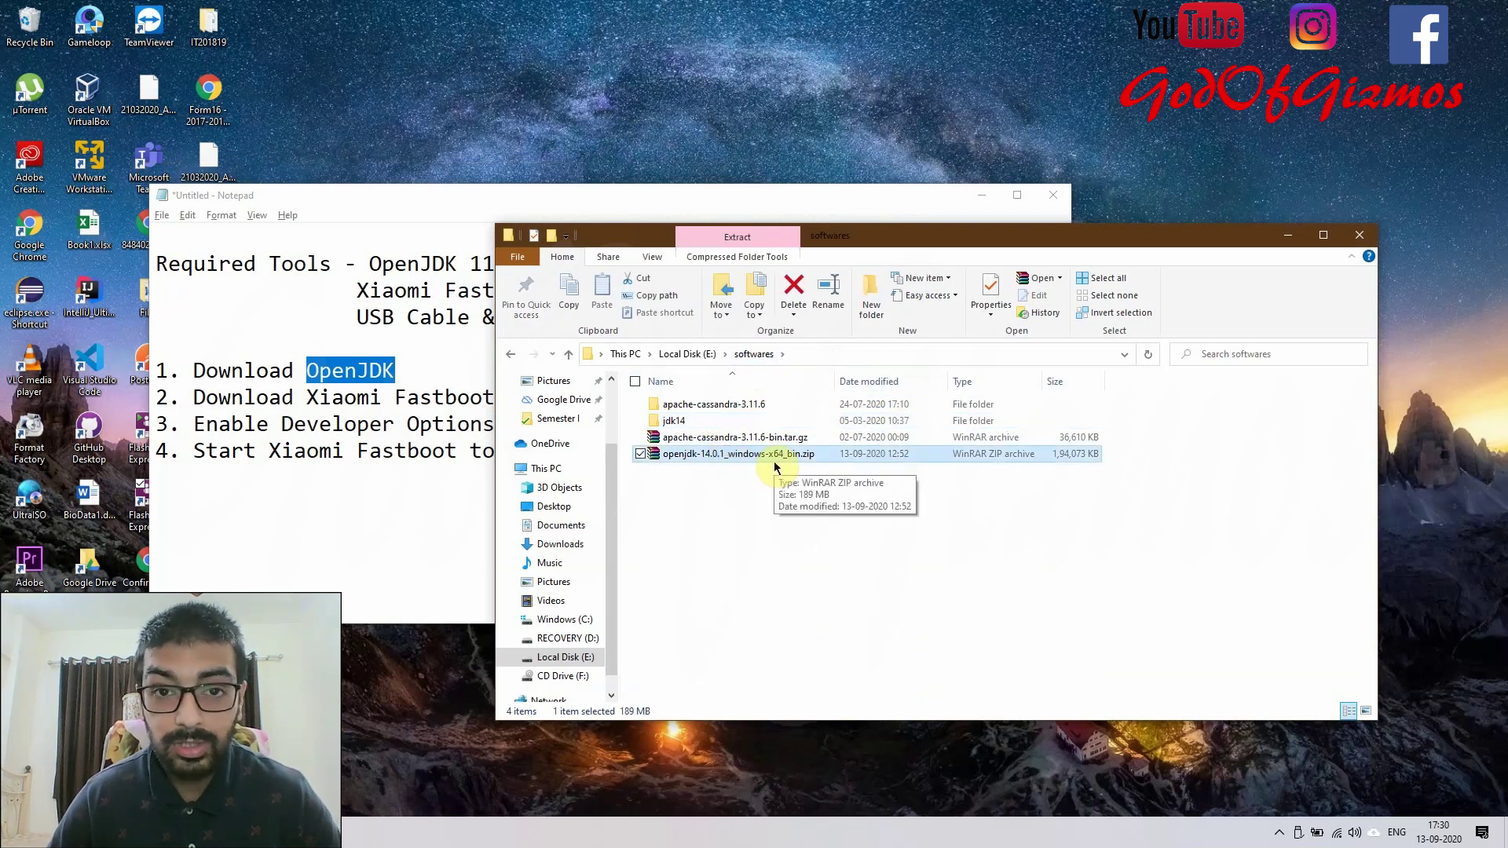
double_click(701, 422)
double_click(695, 402)
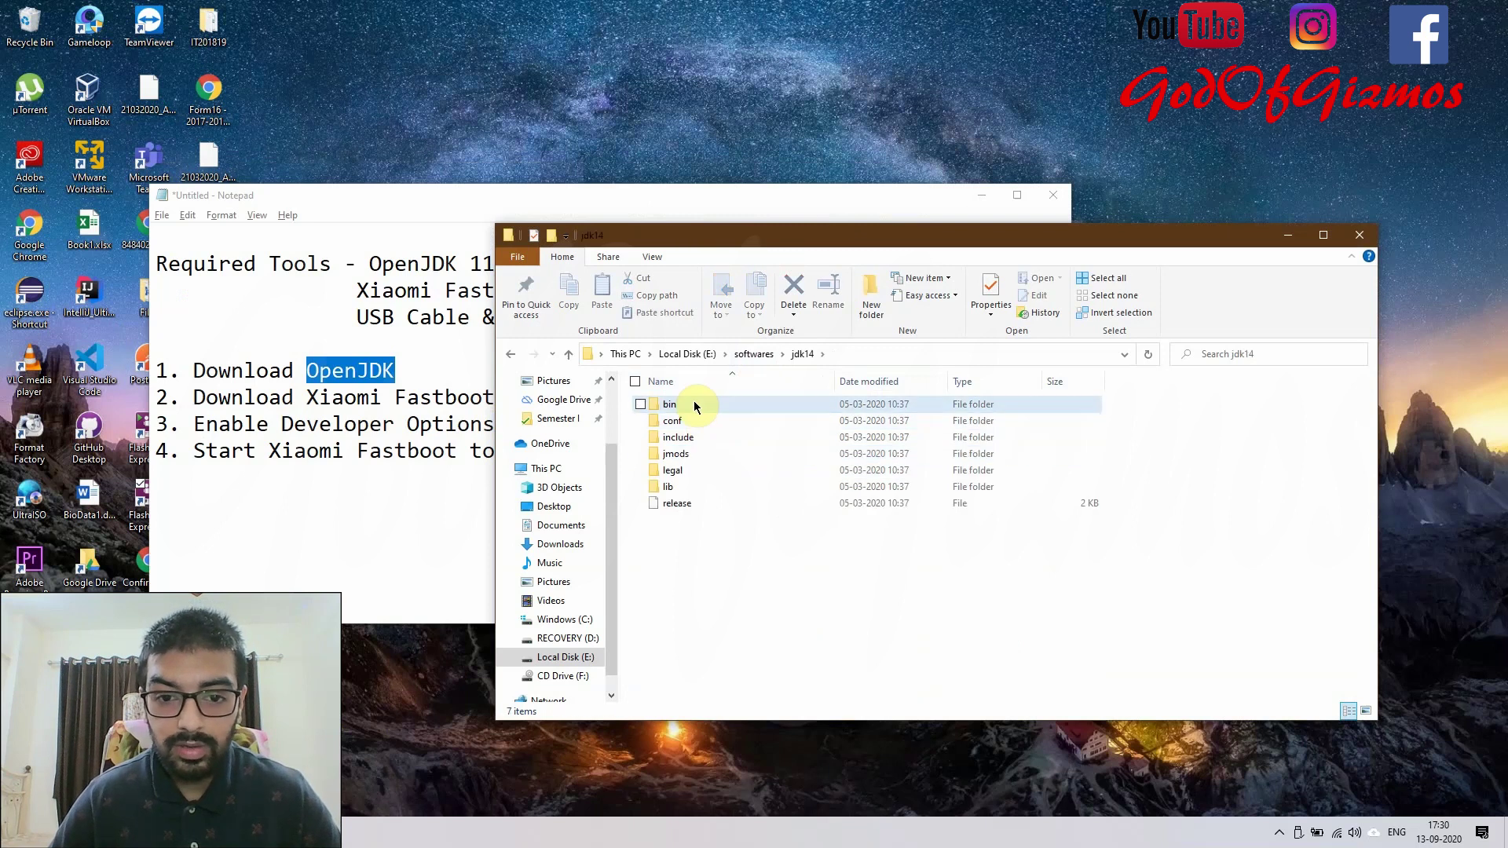
Start a Command Prompt (cmd) in E:\softwares\jdk14\bin, and reposition and widen its window.
left_click(891, 353)
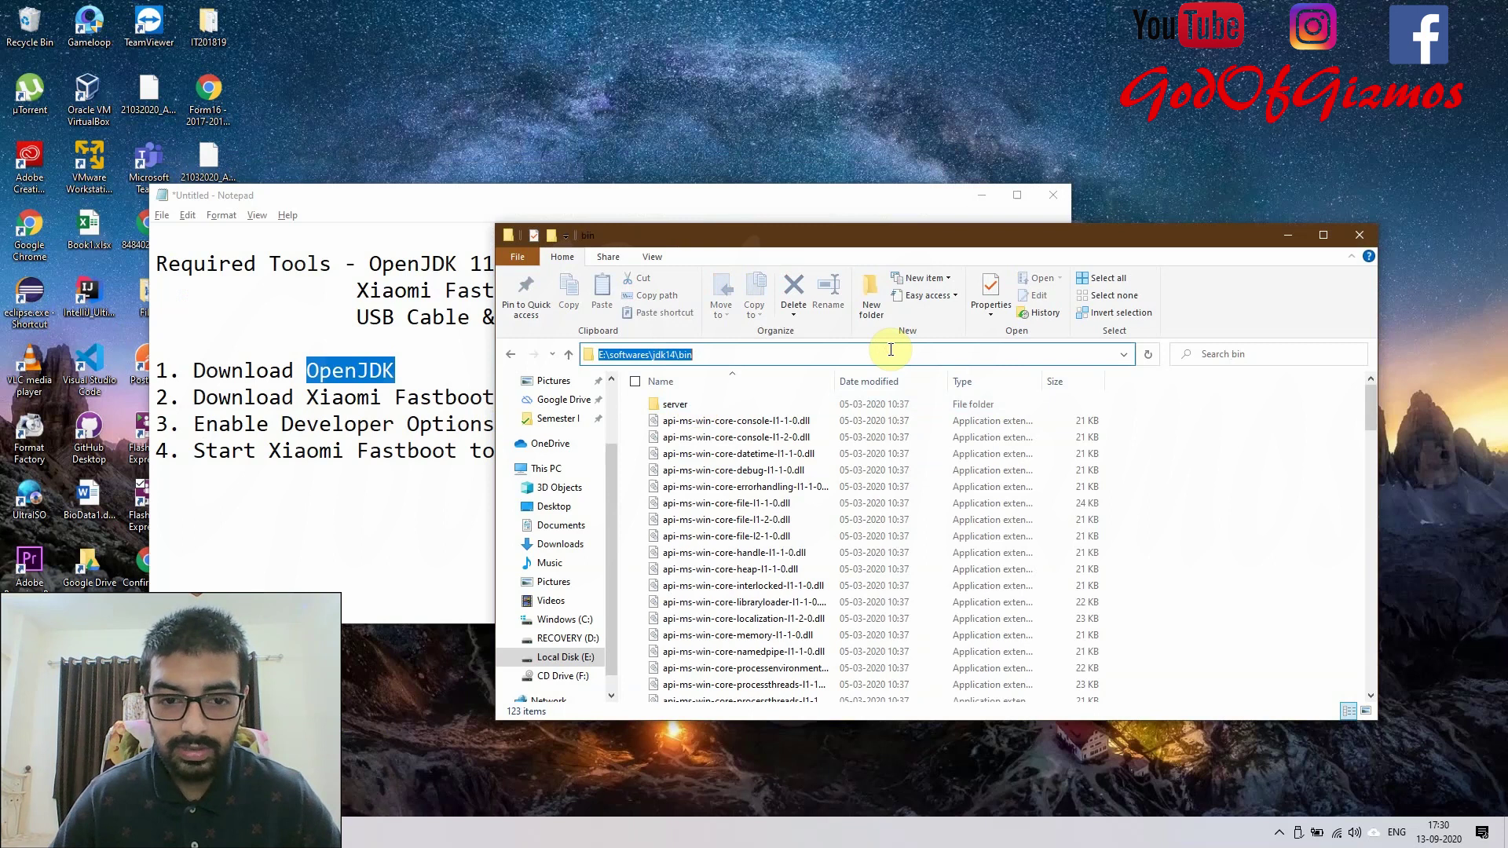
type("cmd")
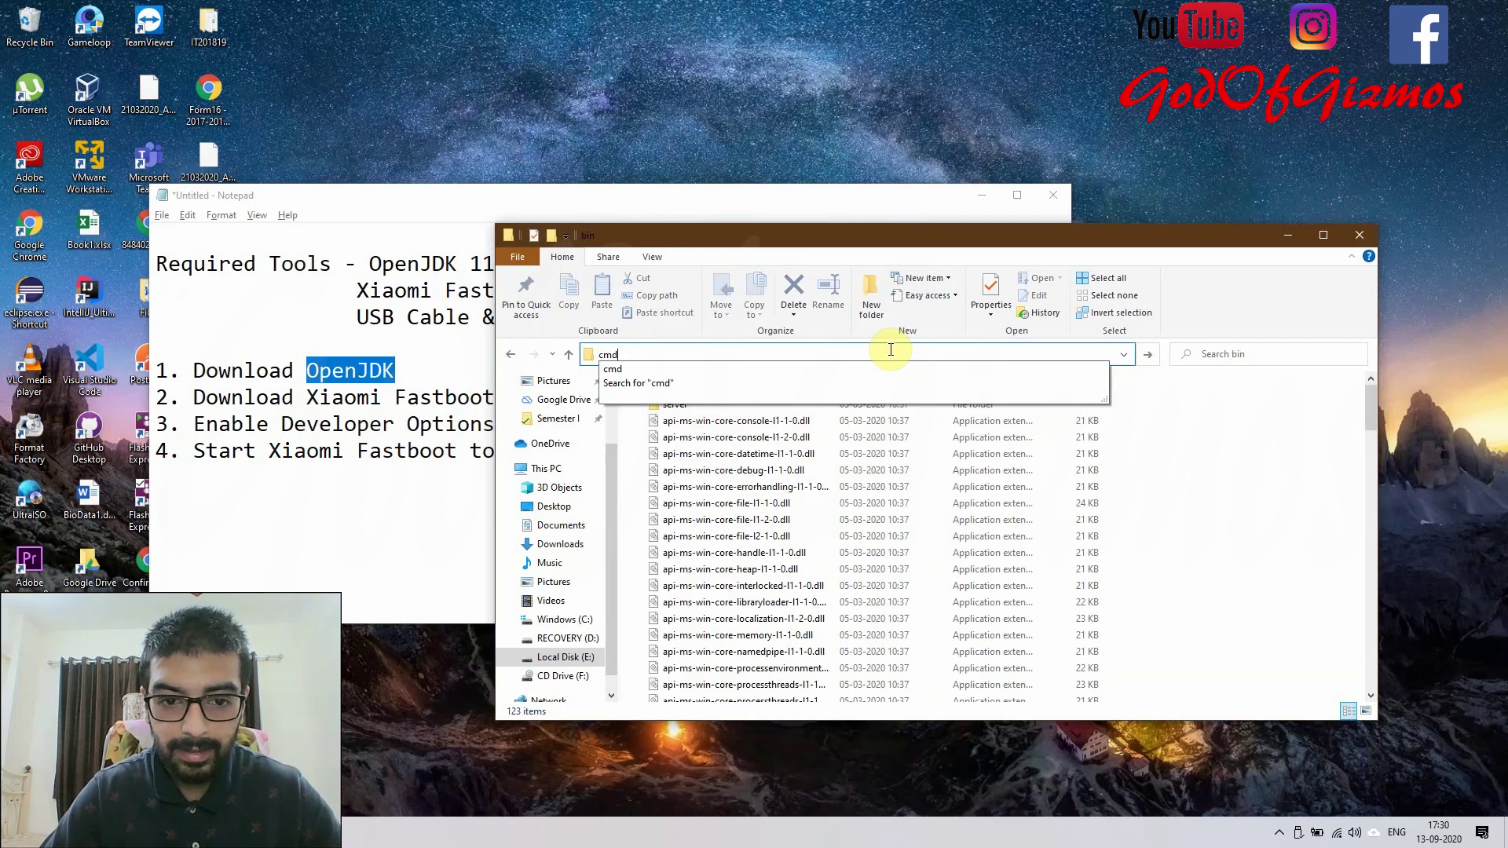
key("Return")
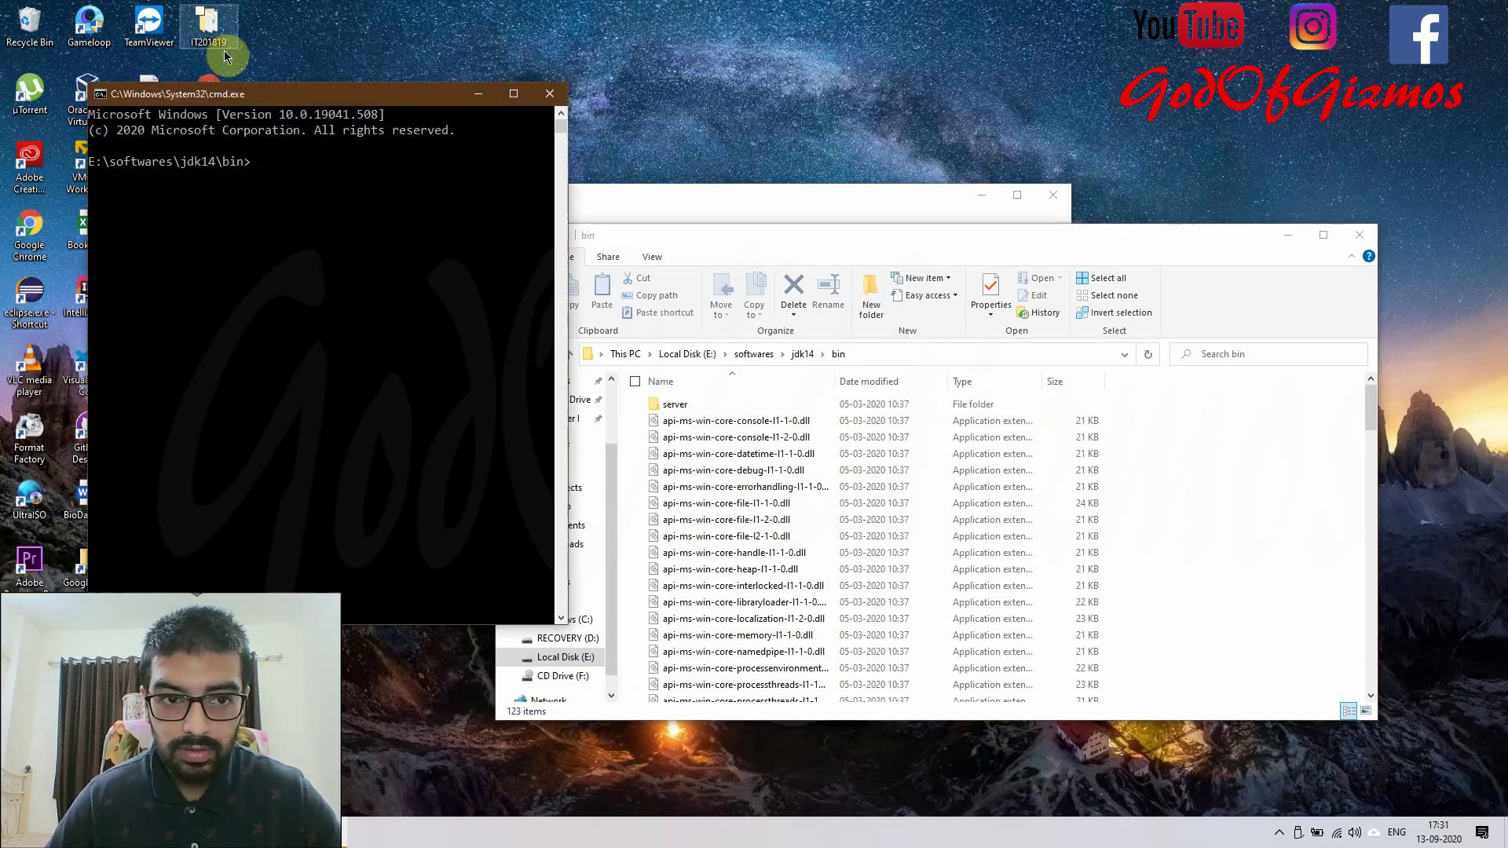
left_click_drag(292, 96, 888, 69)
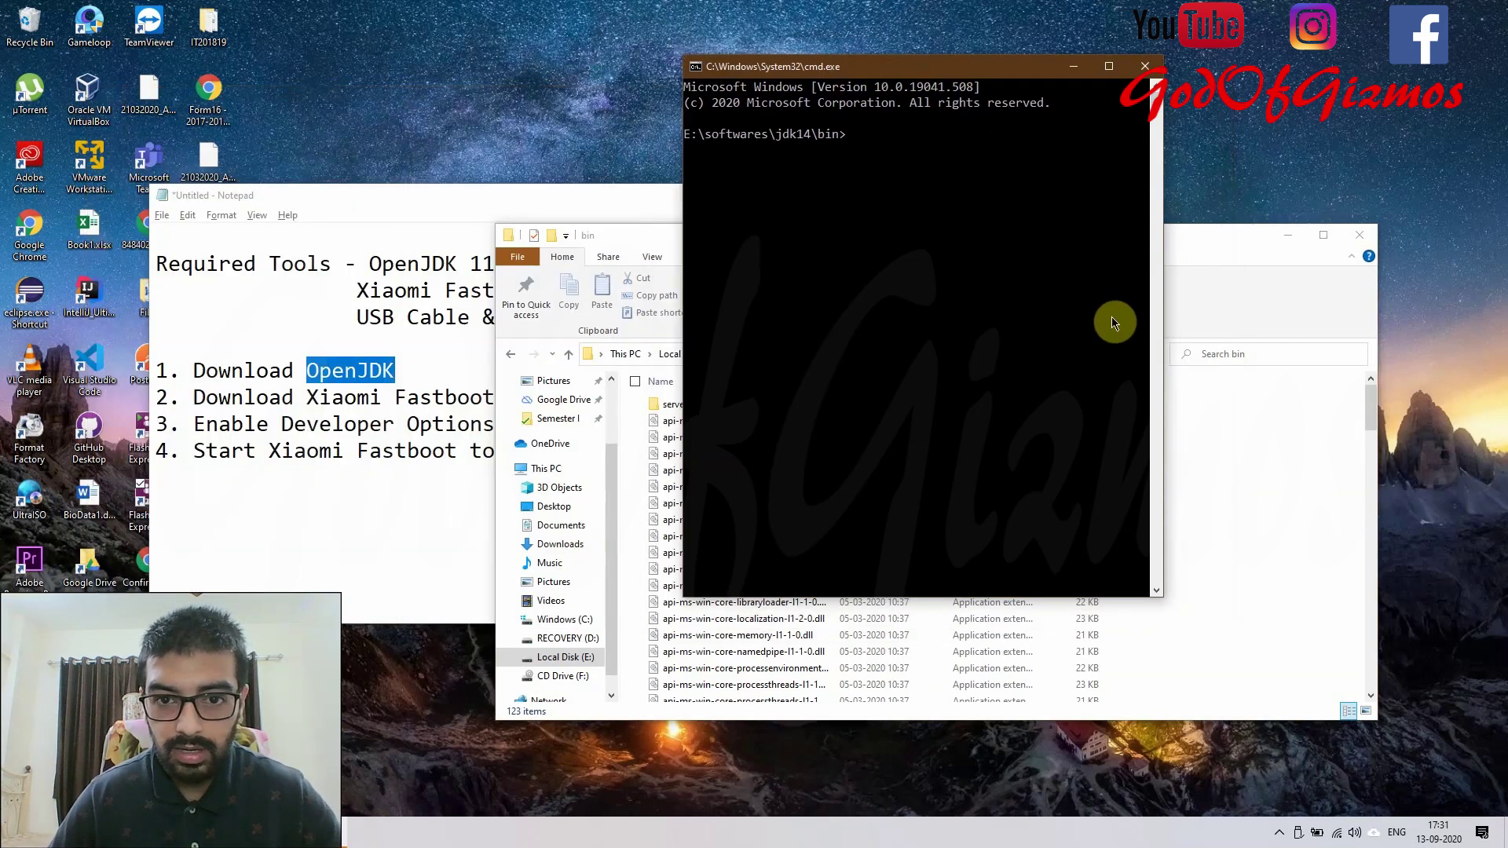
left_click_drag(1163, 313, 1284, 311)
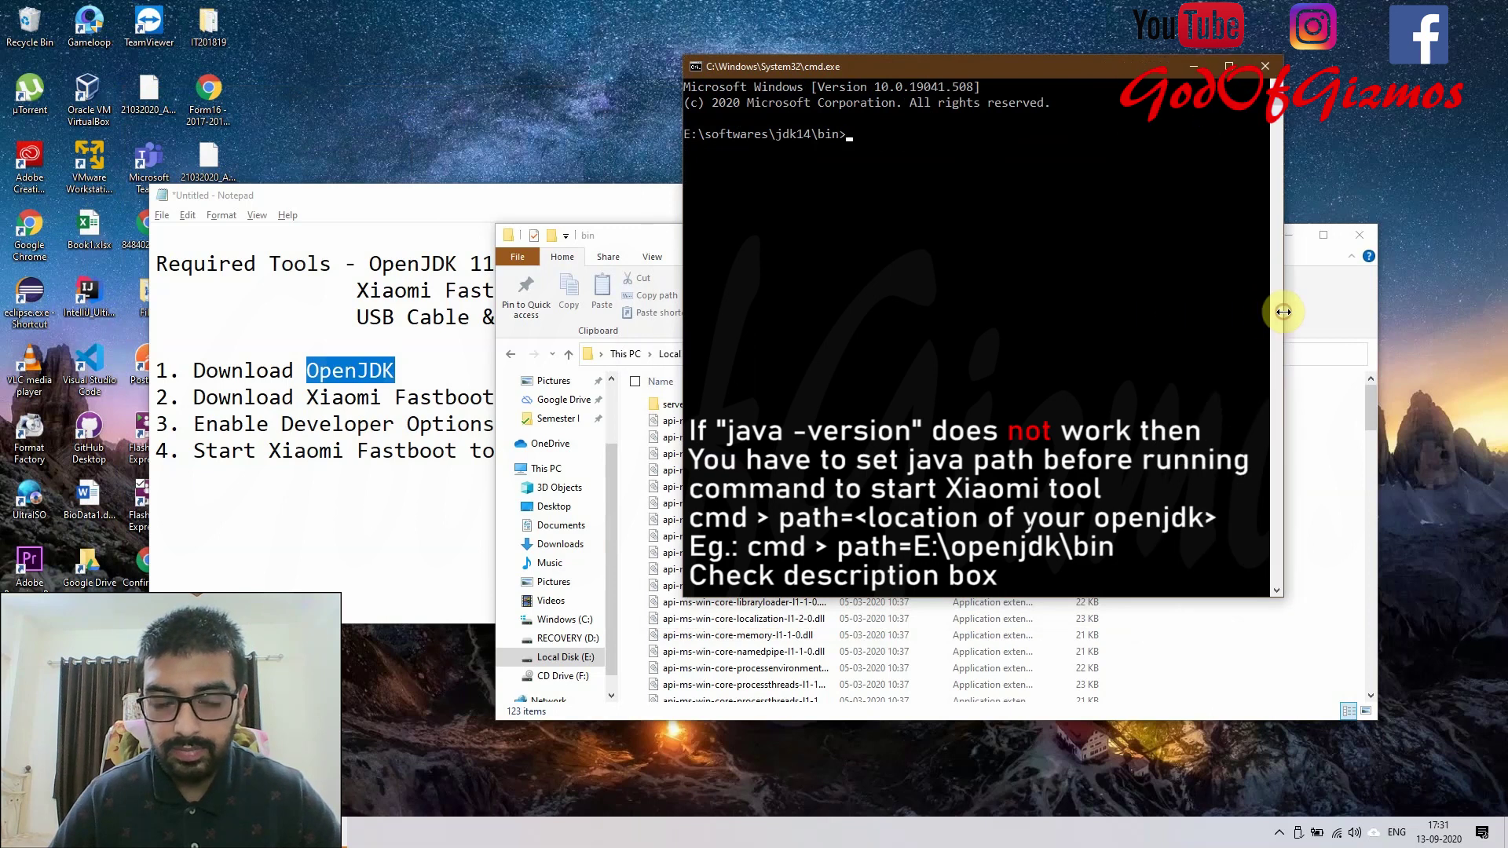
Check the installed Java release by running java -version, and close the Command Prompt.
type("java")
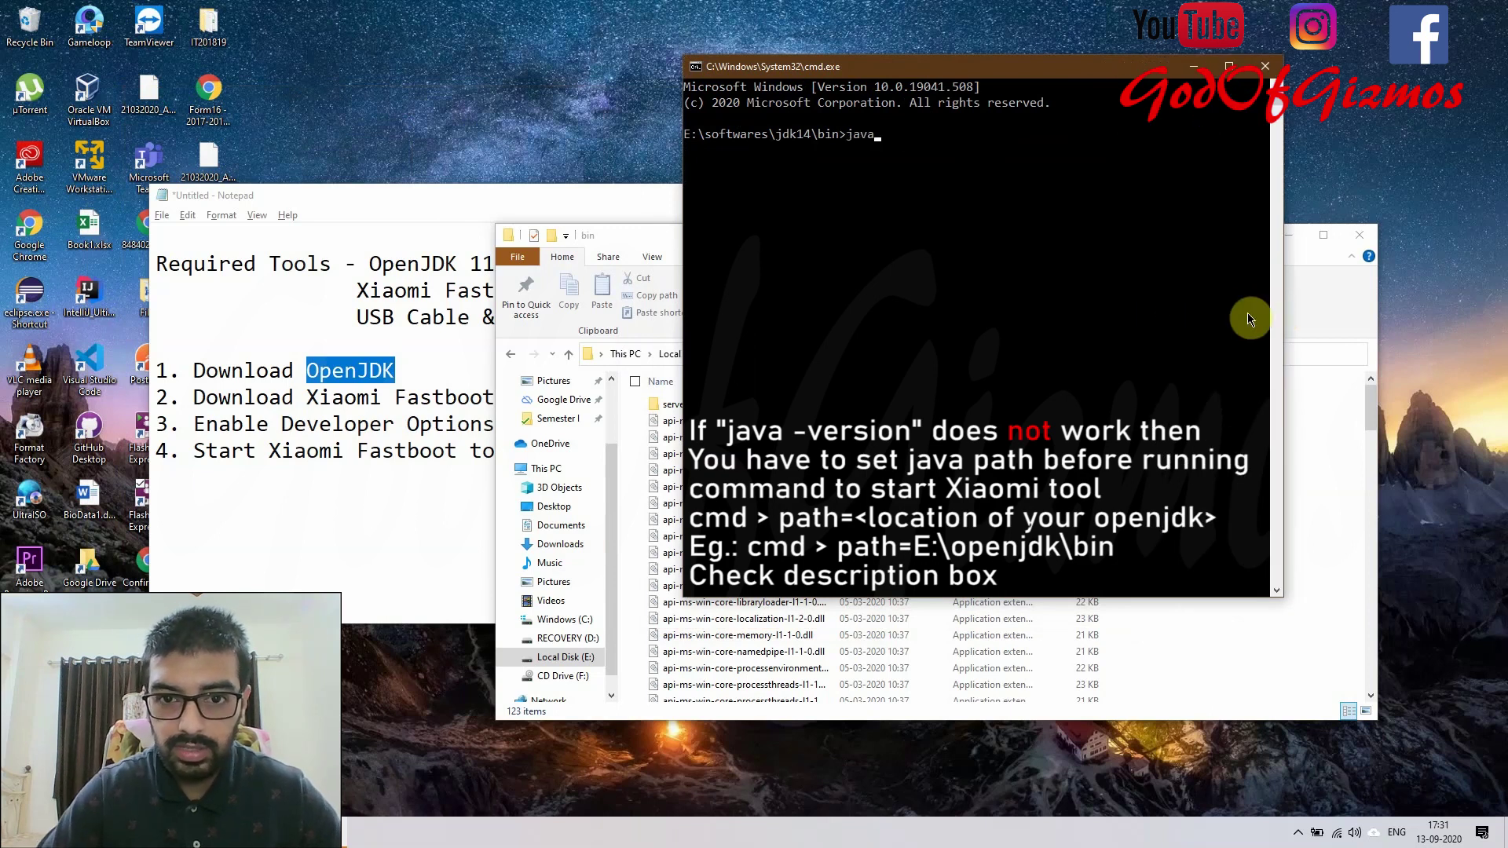
type(" -verdsion")
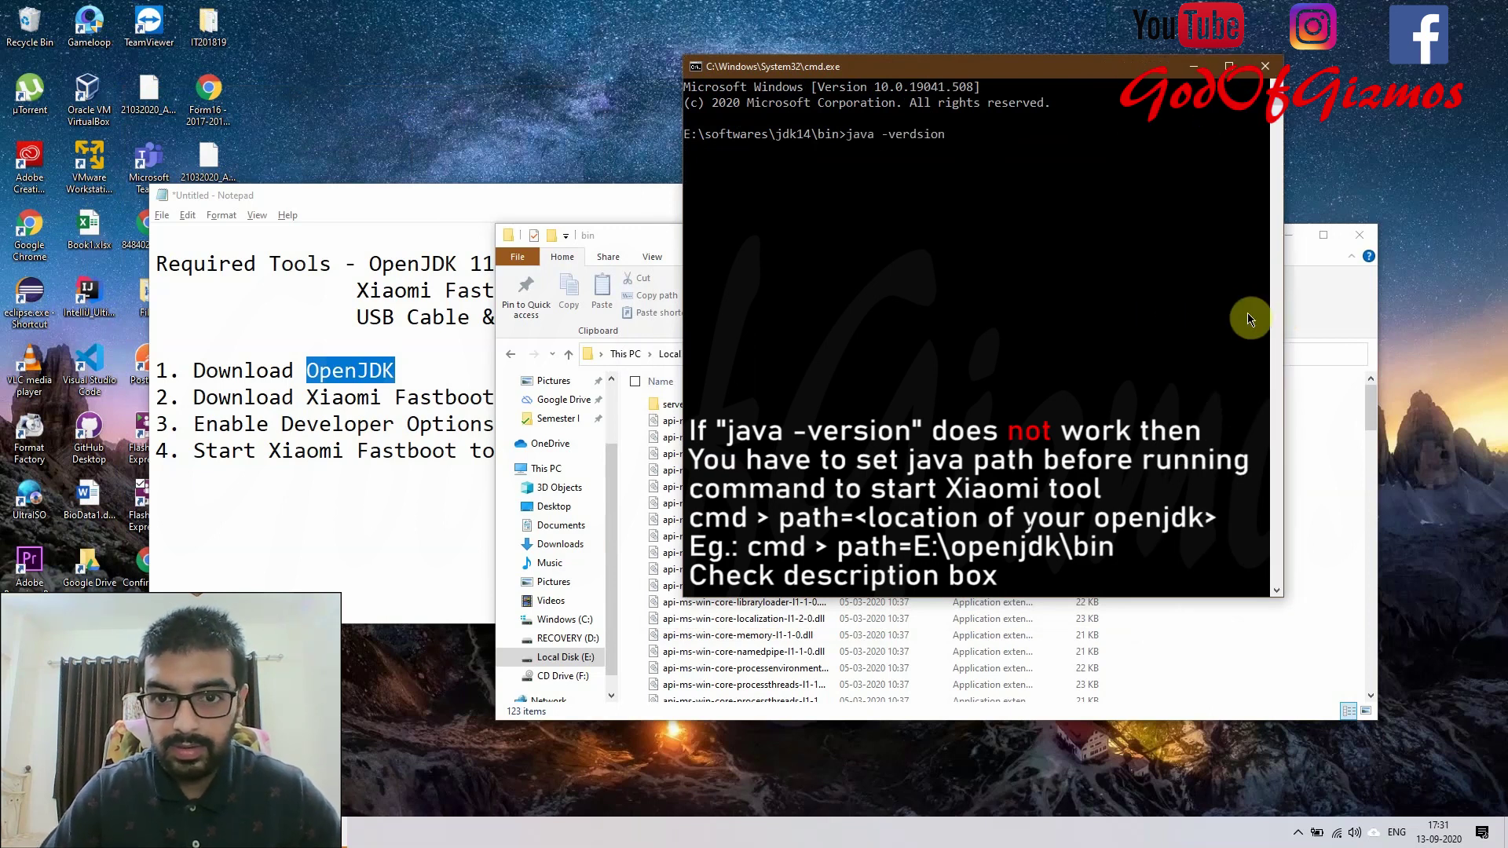
key("BackSpace")
key("BackSpace")
type("i")
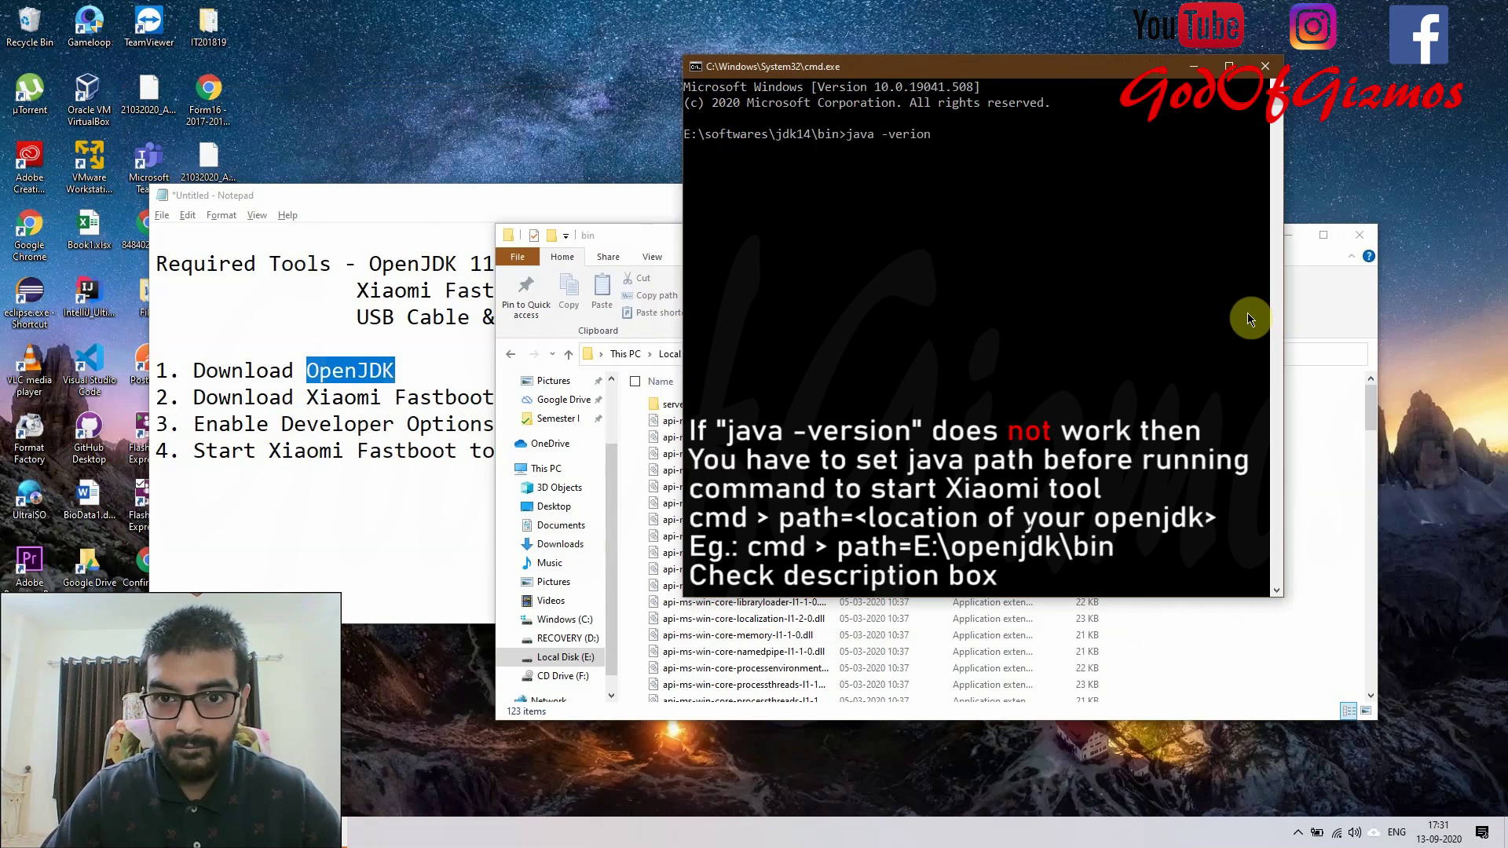
type("ion")
key("Return")
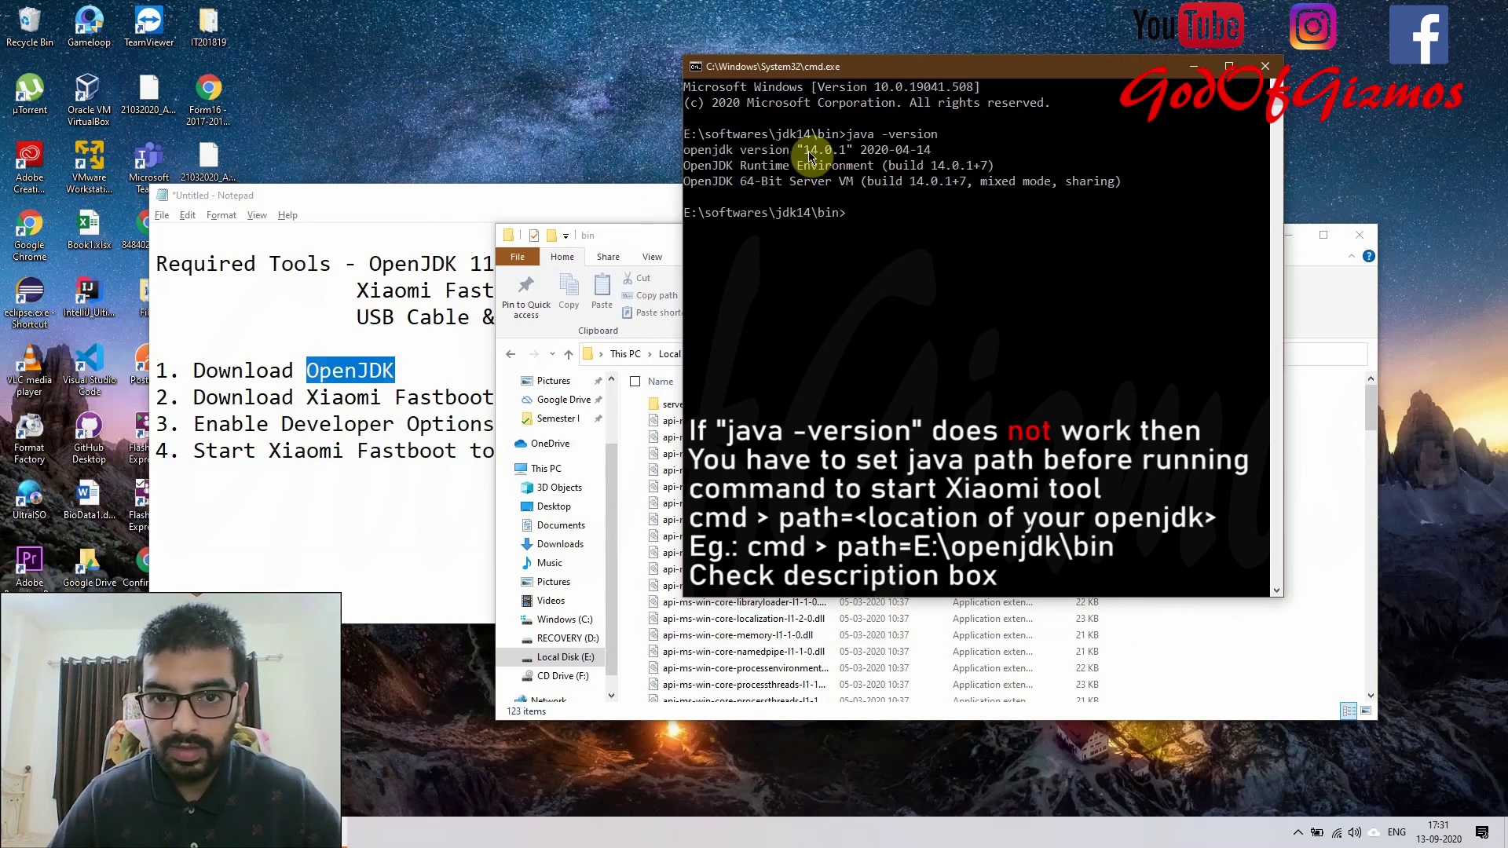
left_click(1266, 66)
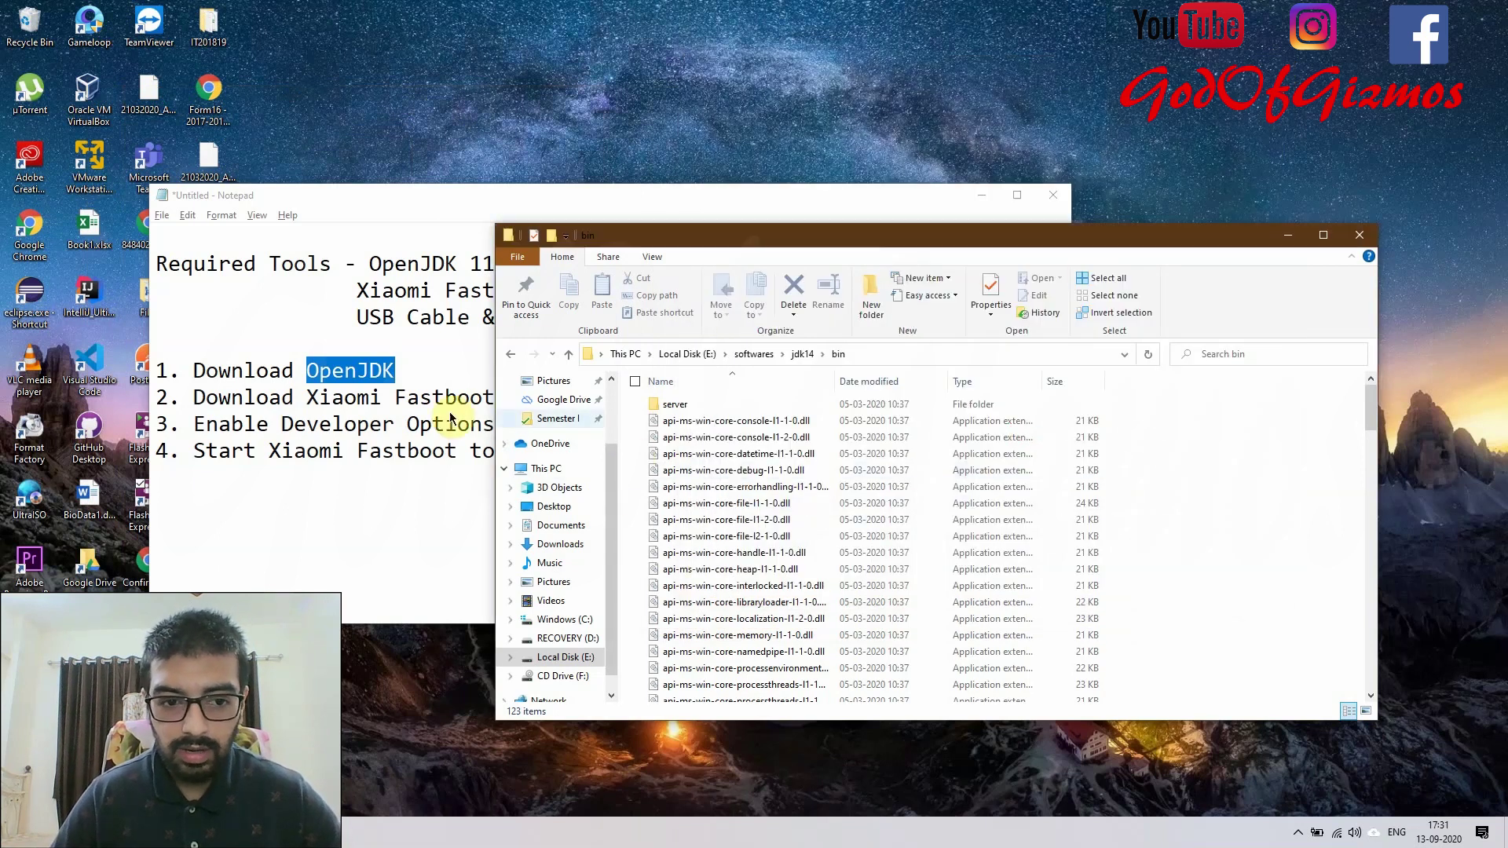
Highlight Xiaomi Fastboot Tool in the Notepad checklist and switch to the browser's Xiaomi ADB/Fastboot Tools 7.0.3 release page.
left_click_drag(306, 397, 559, 402)
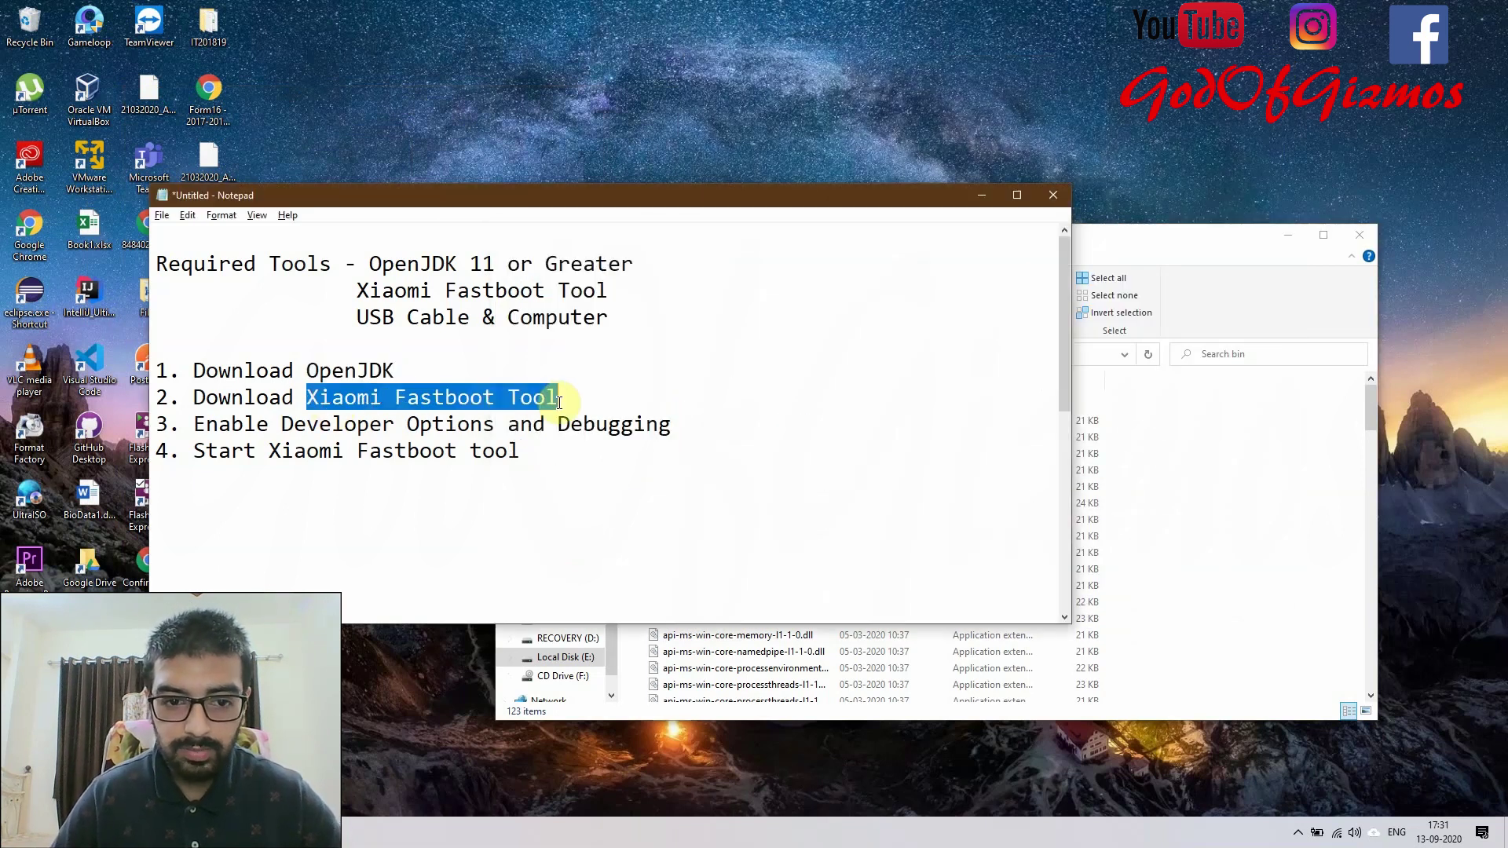
key("alt+Tab")
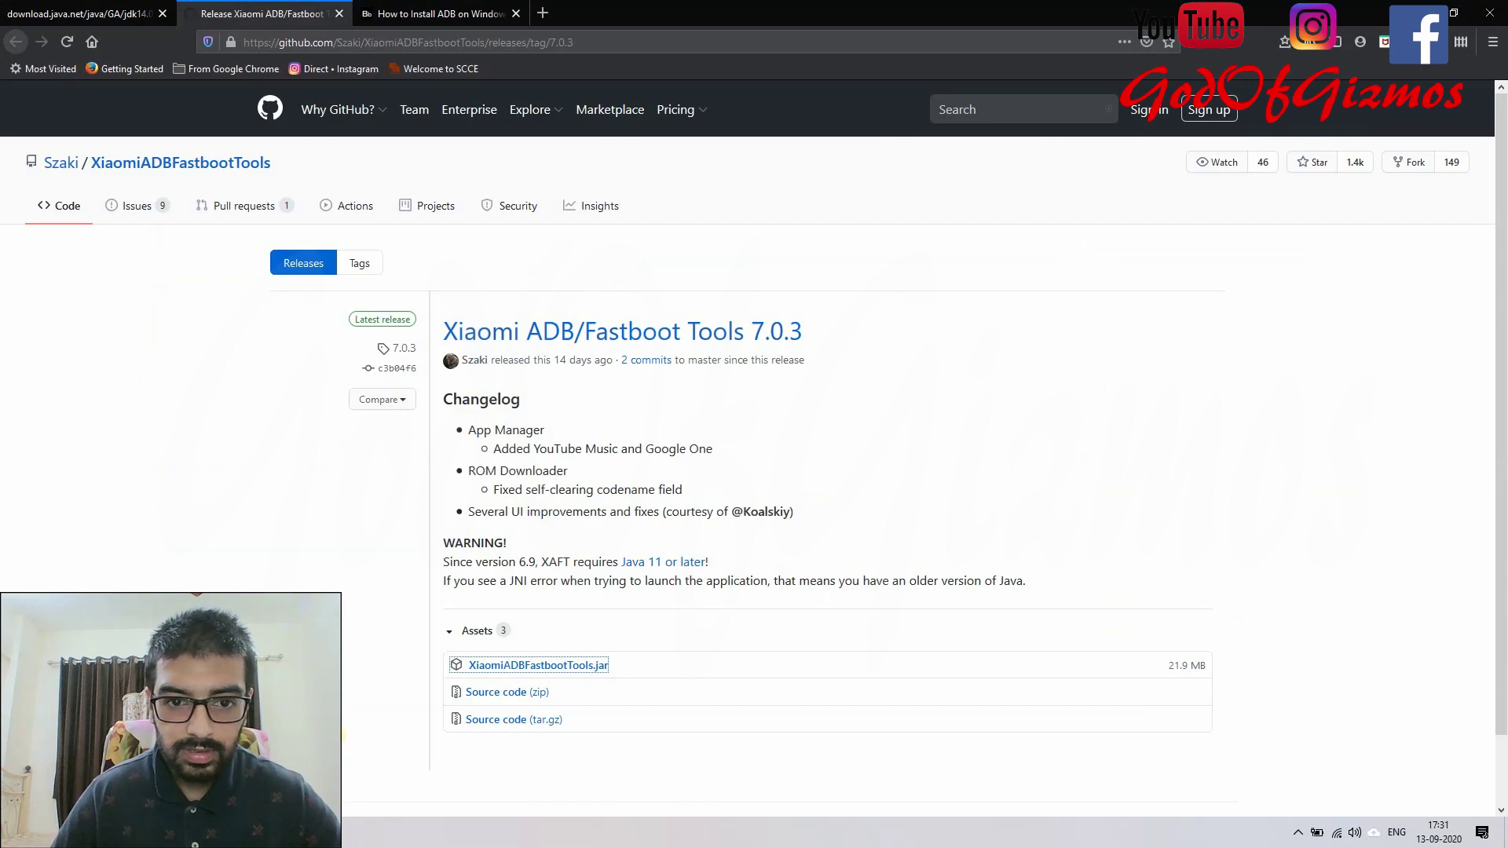
right_click(657, 337)
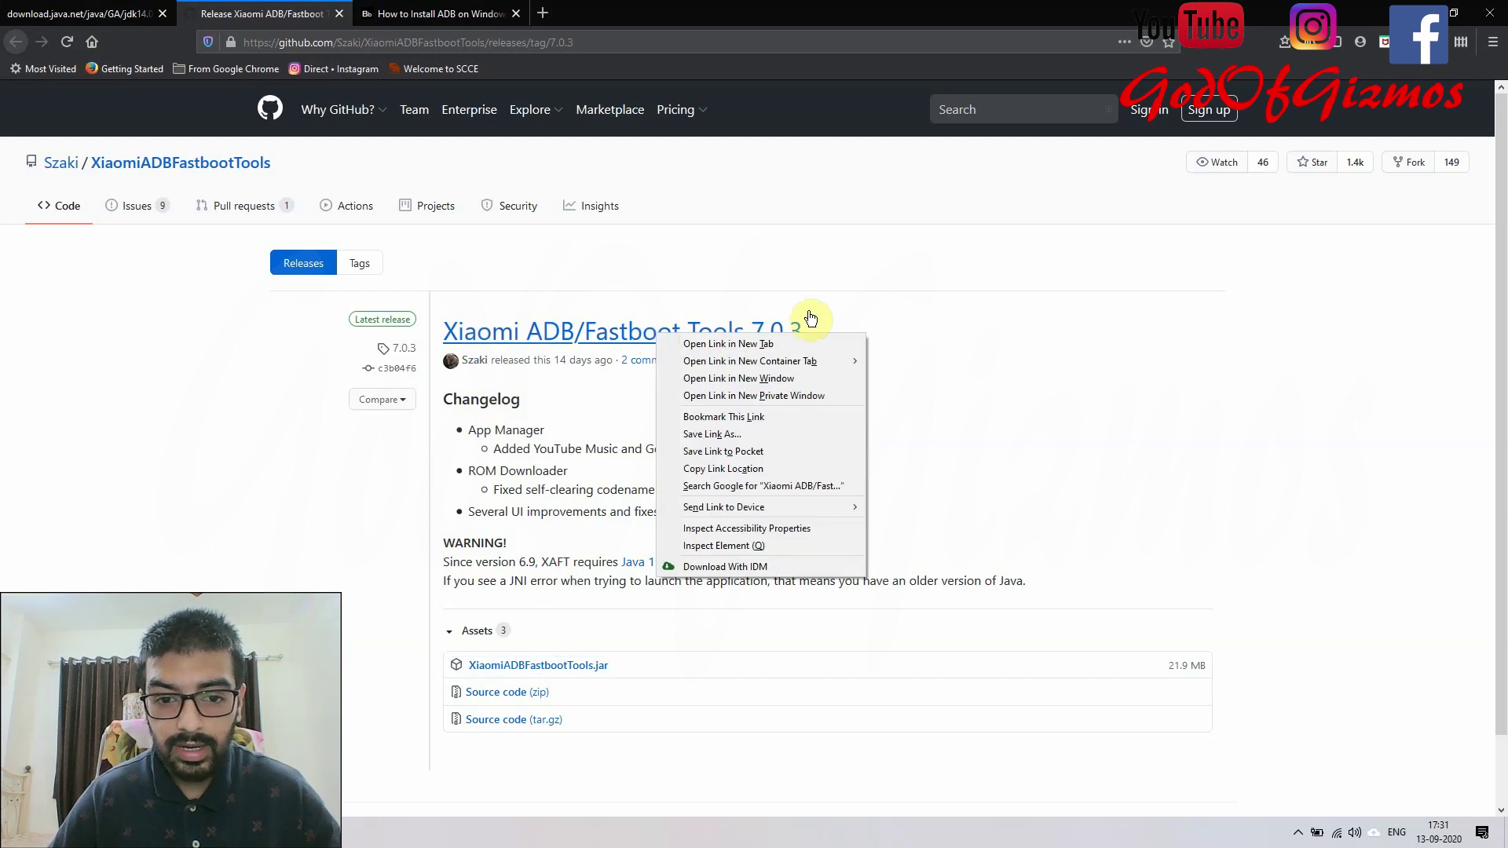
left_click(1006, 327)
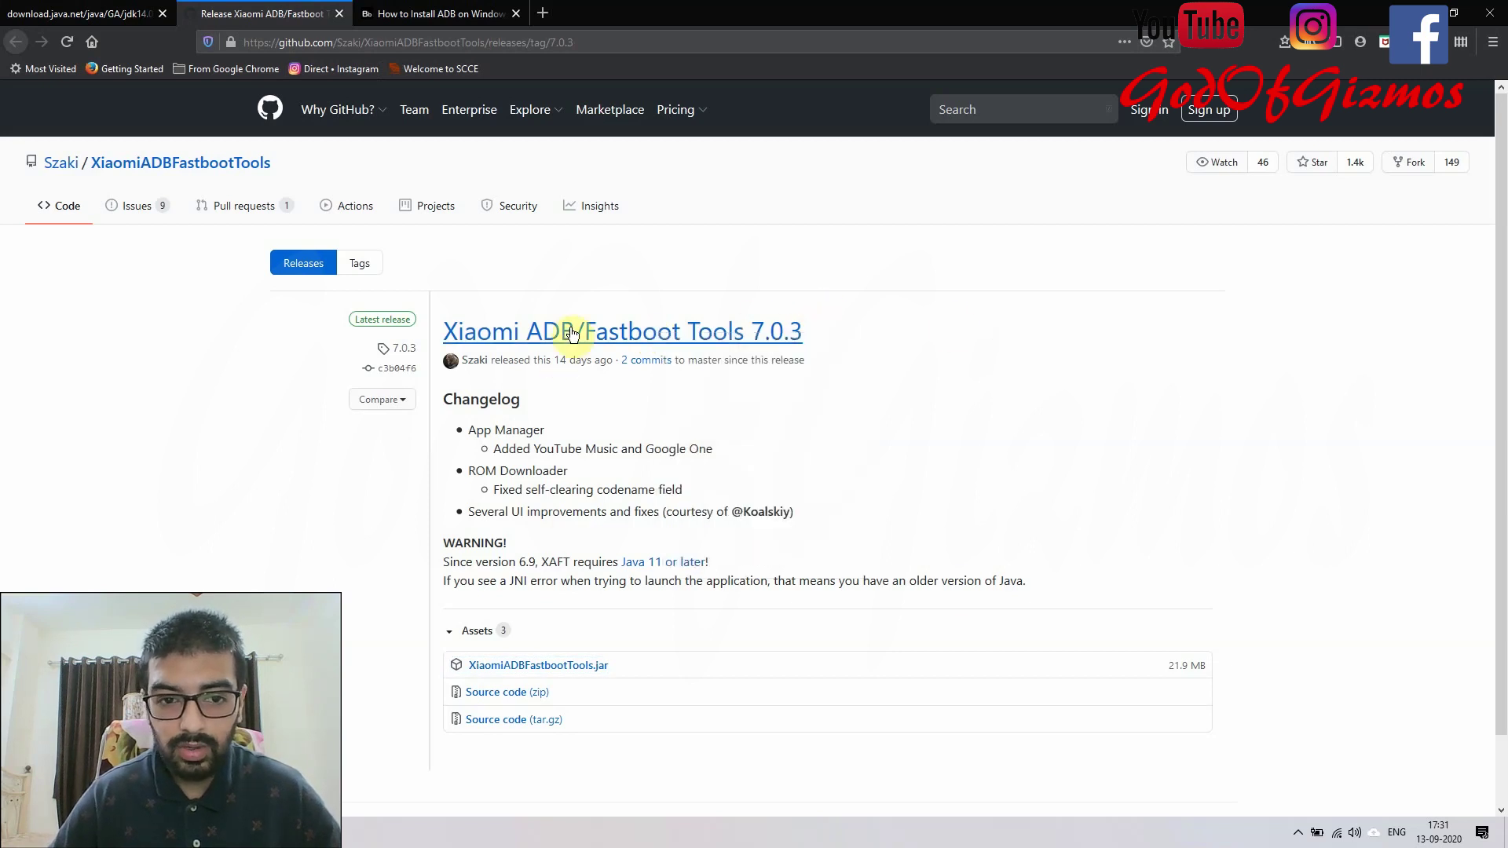
left_click(551, 665)
right_click(551, 666)
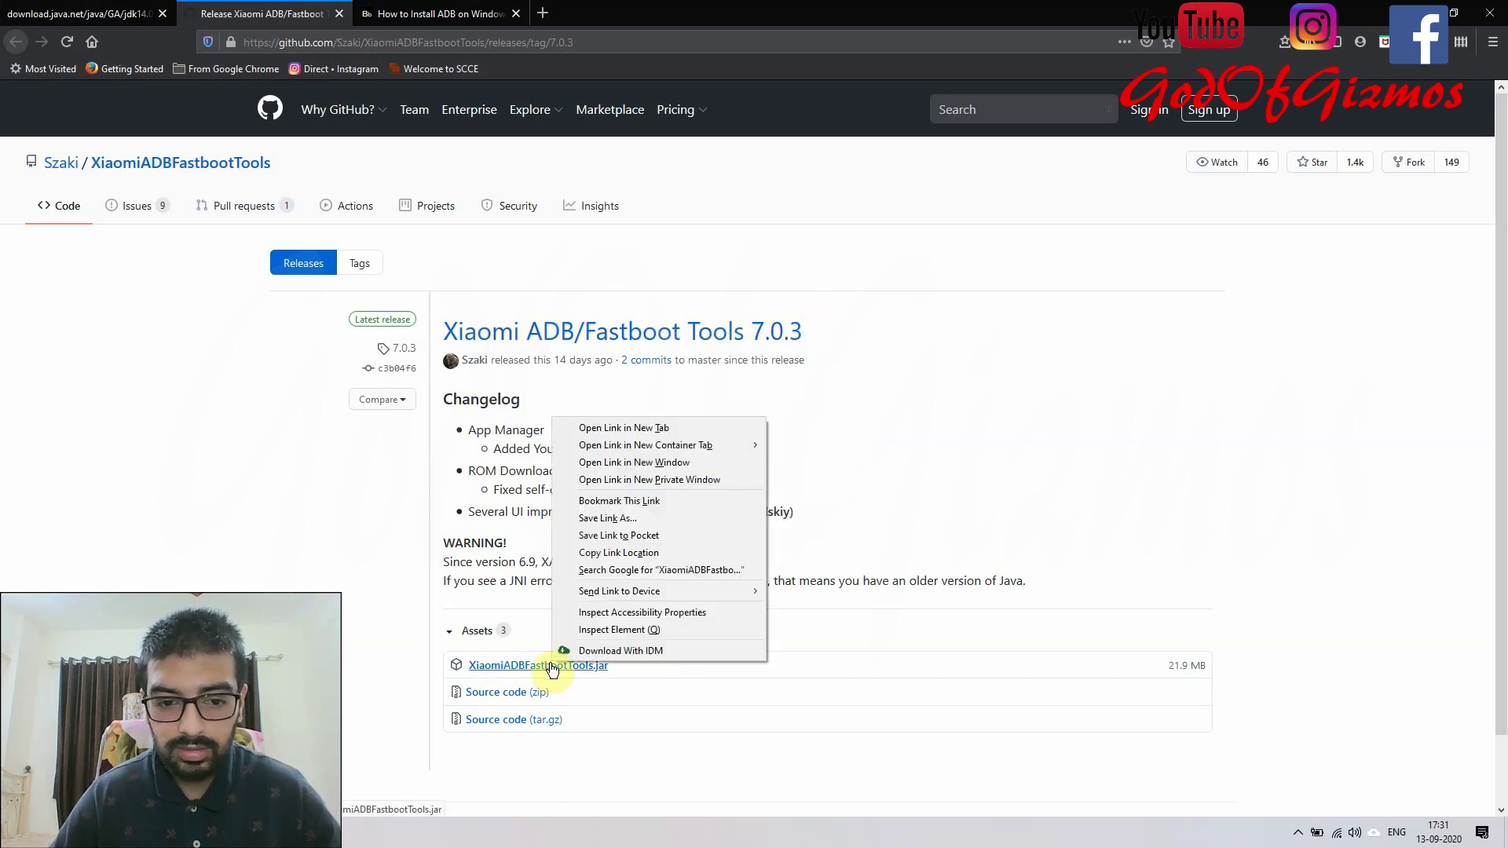
left_click(509, 669)
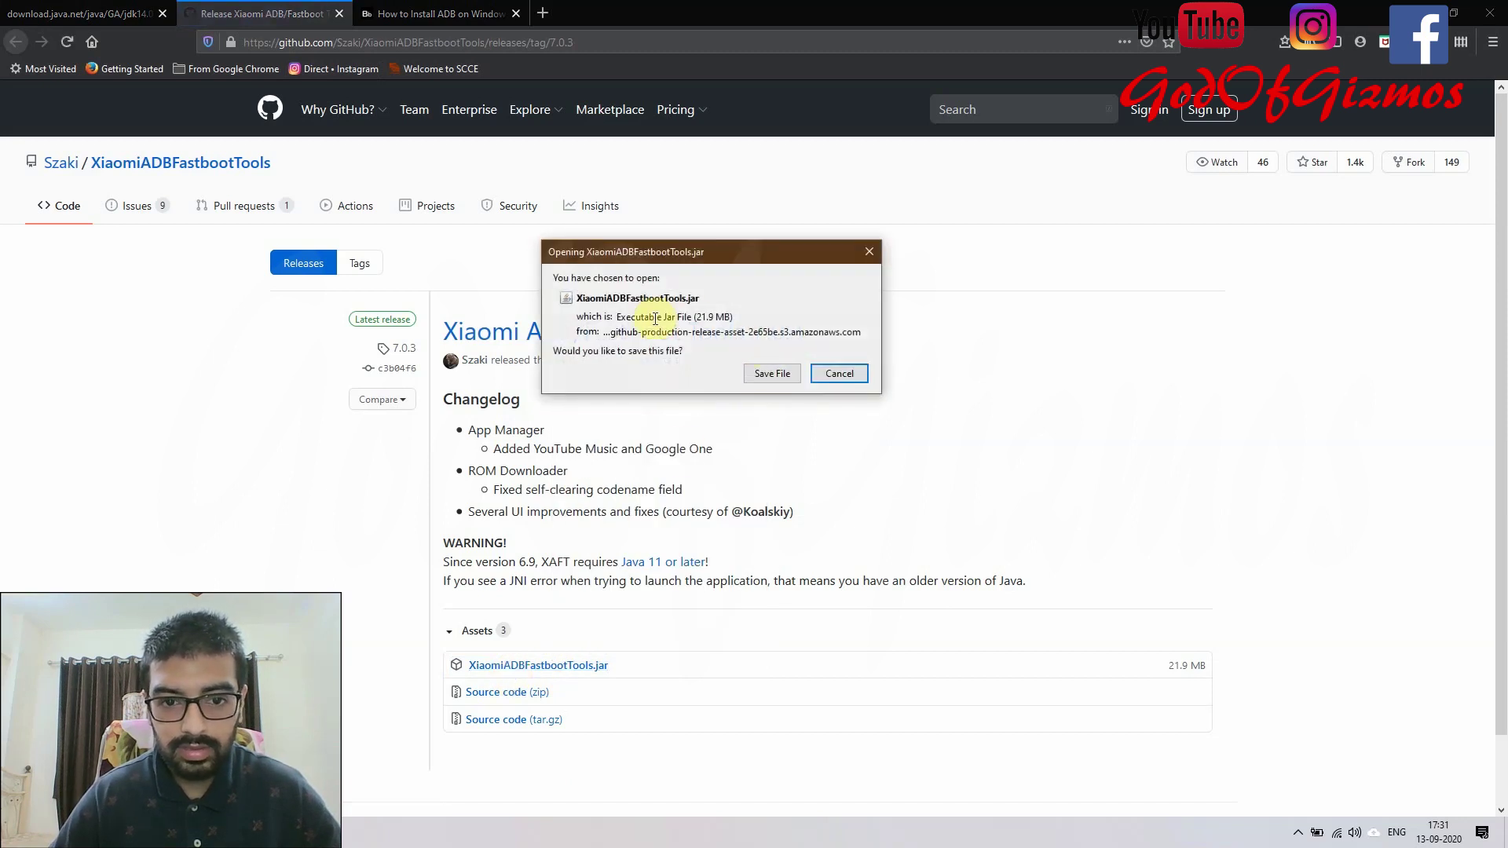
left_click(839, 374)
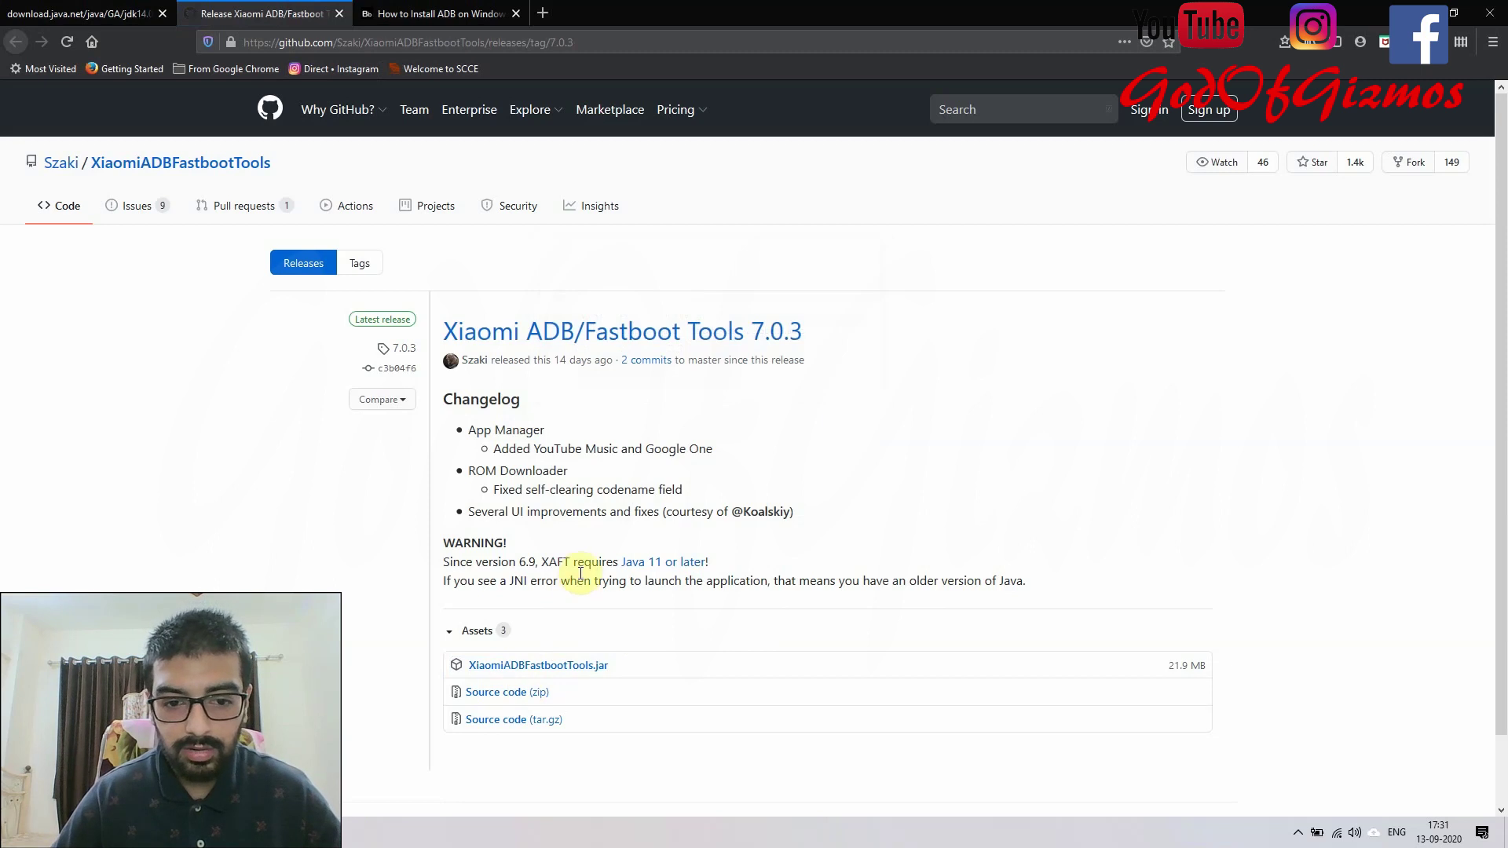
Highlight the Java 11 or later requirement, switch to File Explorer's MobileHacks folder, and move its window clear of the release notes.
left_click_drag(611, 565, 737, 574)
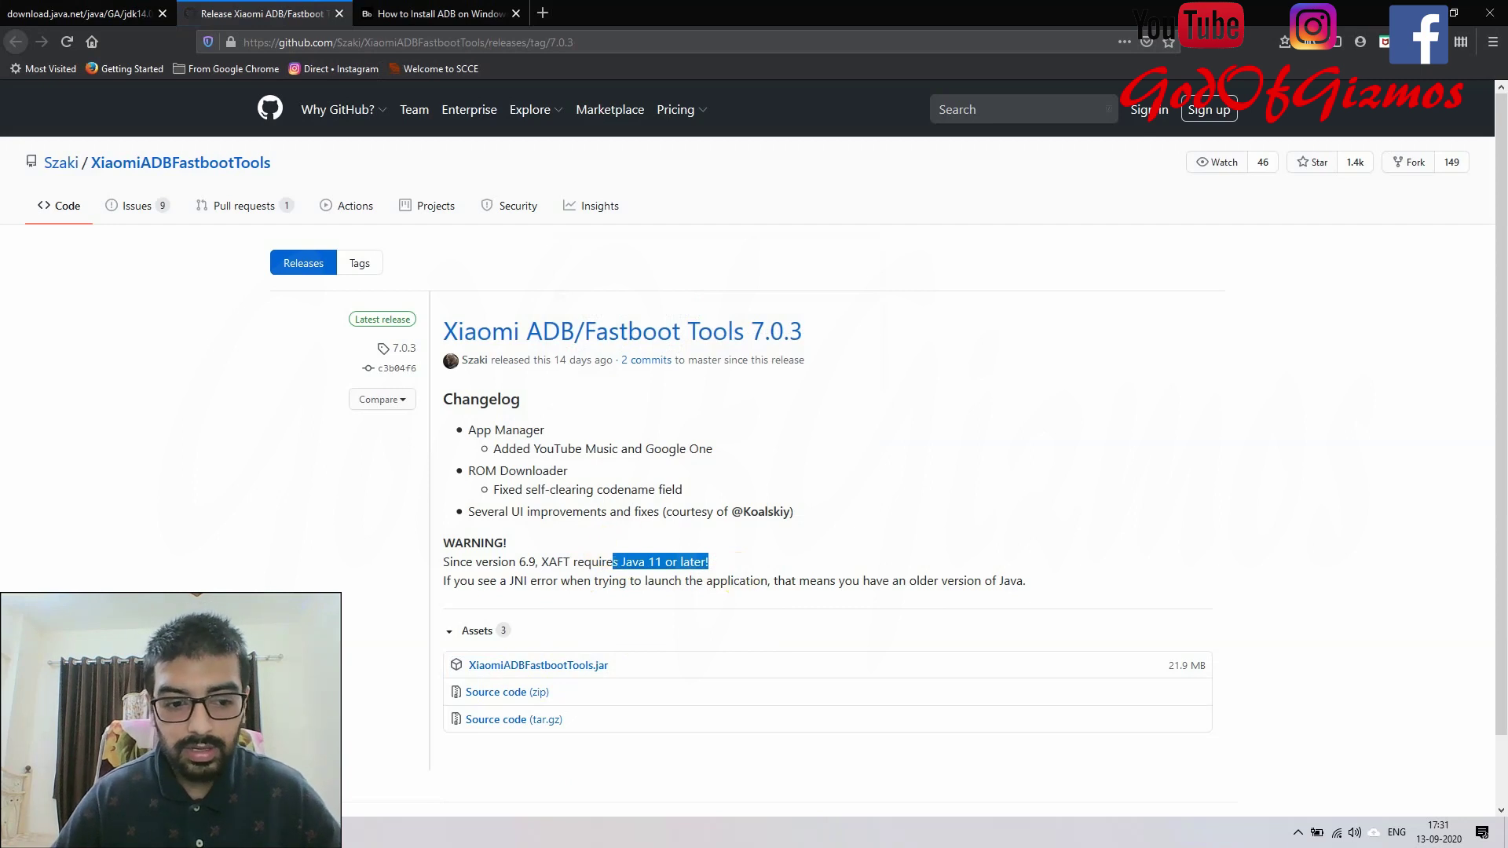
key("super")
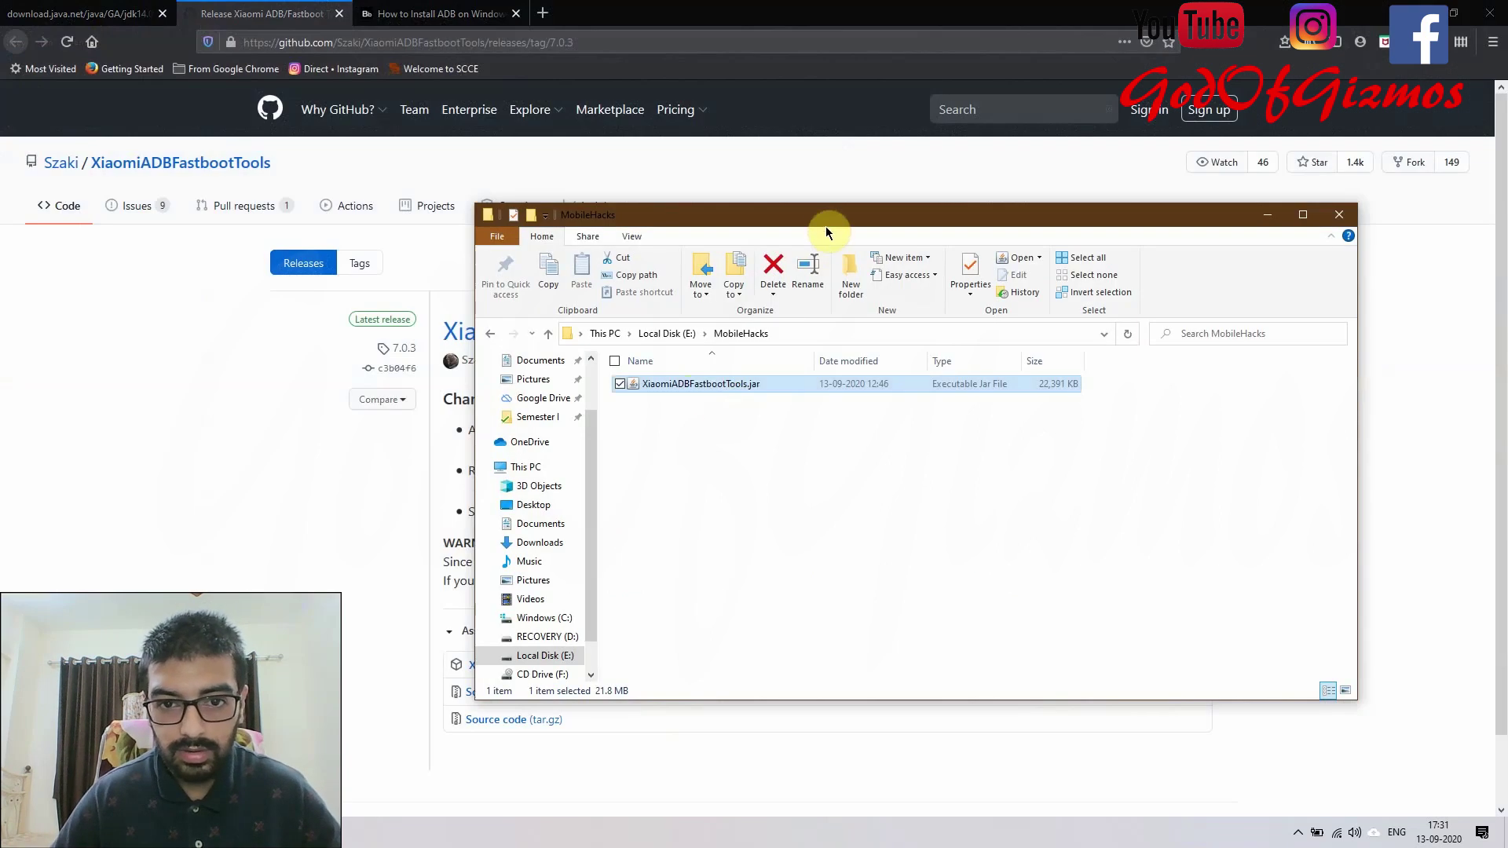
left_click_drag(835, 209, 1059, 116)
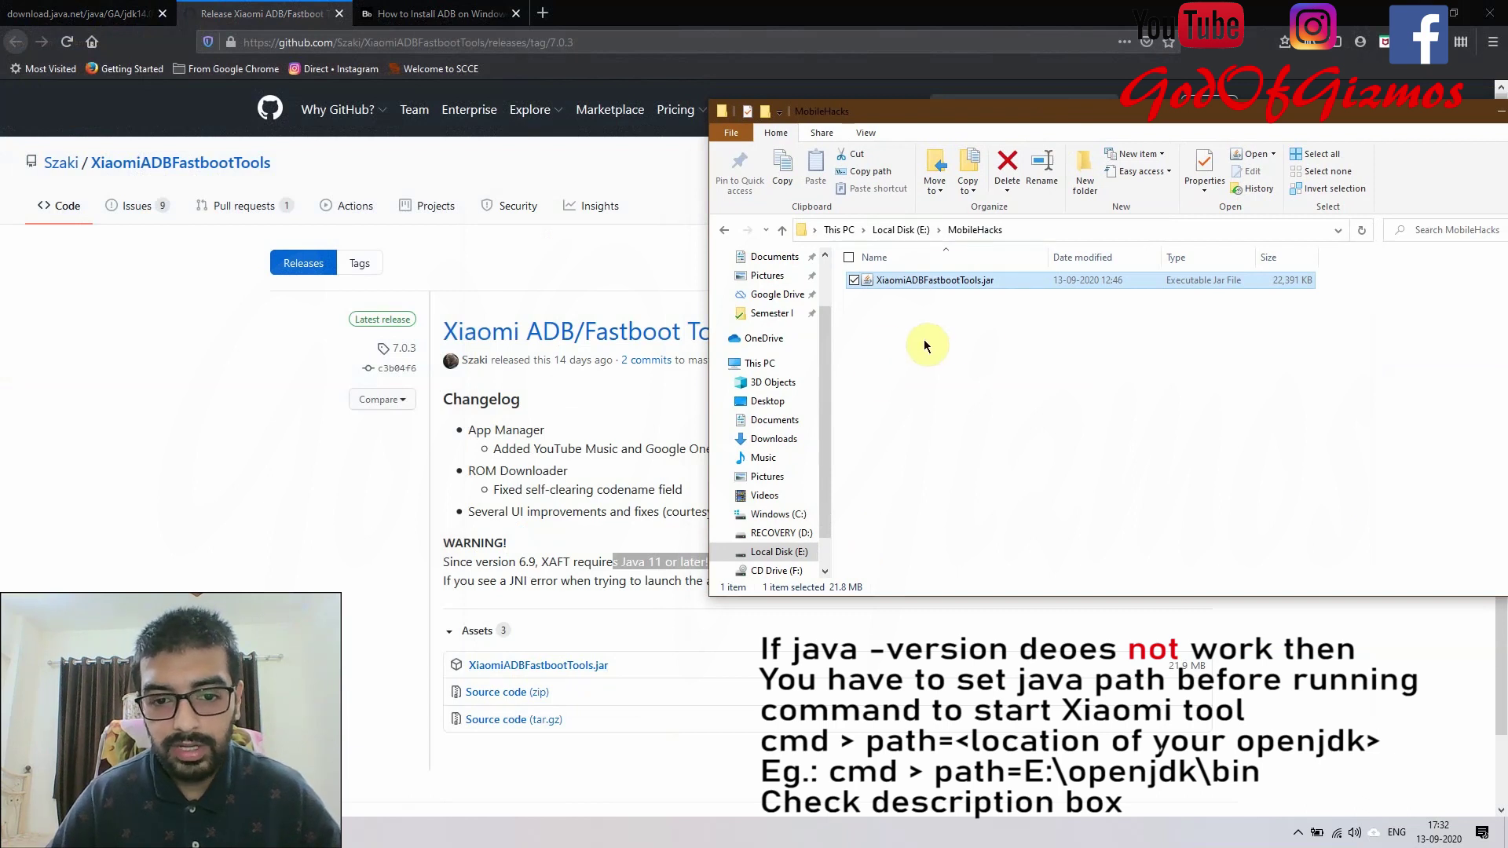
Start a Command Prompt (cmd) in the E:\MobileHacks folder.
left_click(1110, 226)
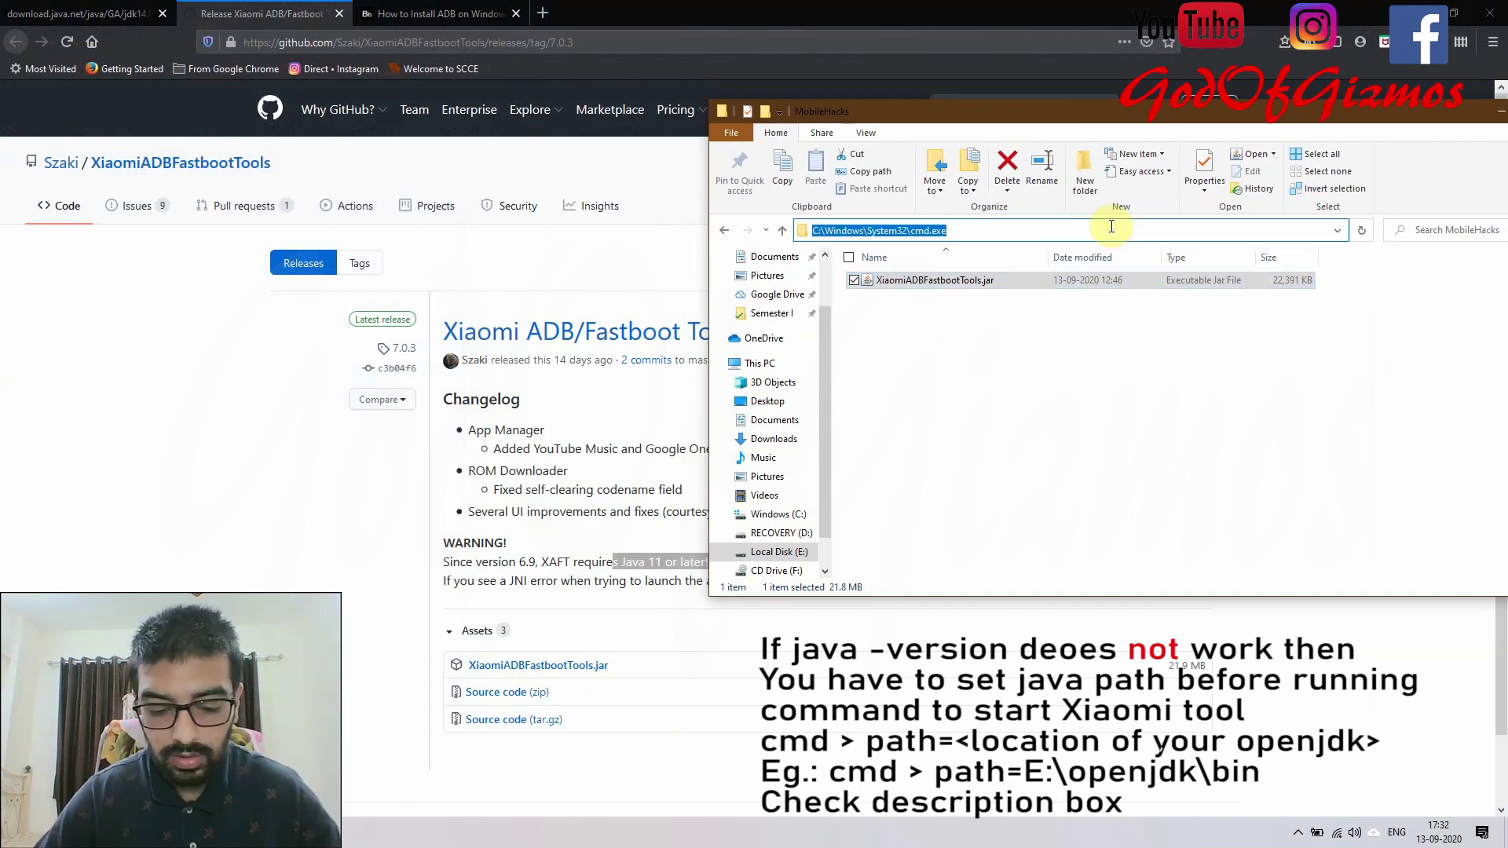
key("Return")
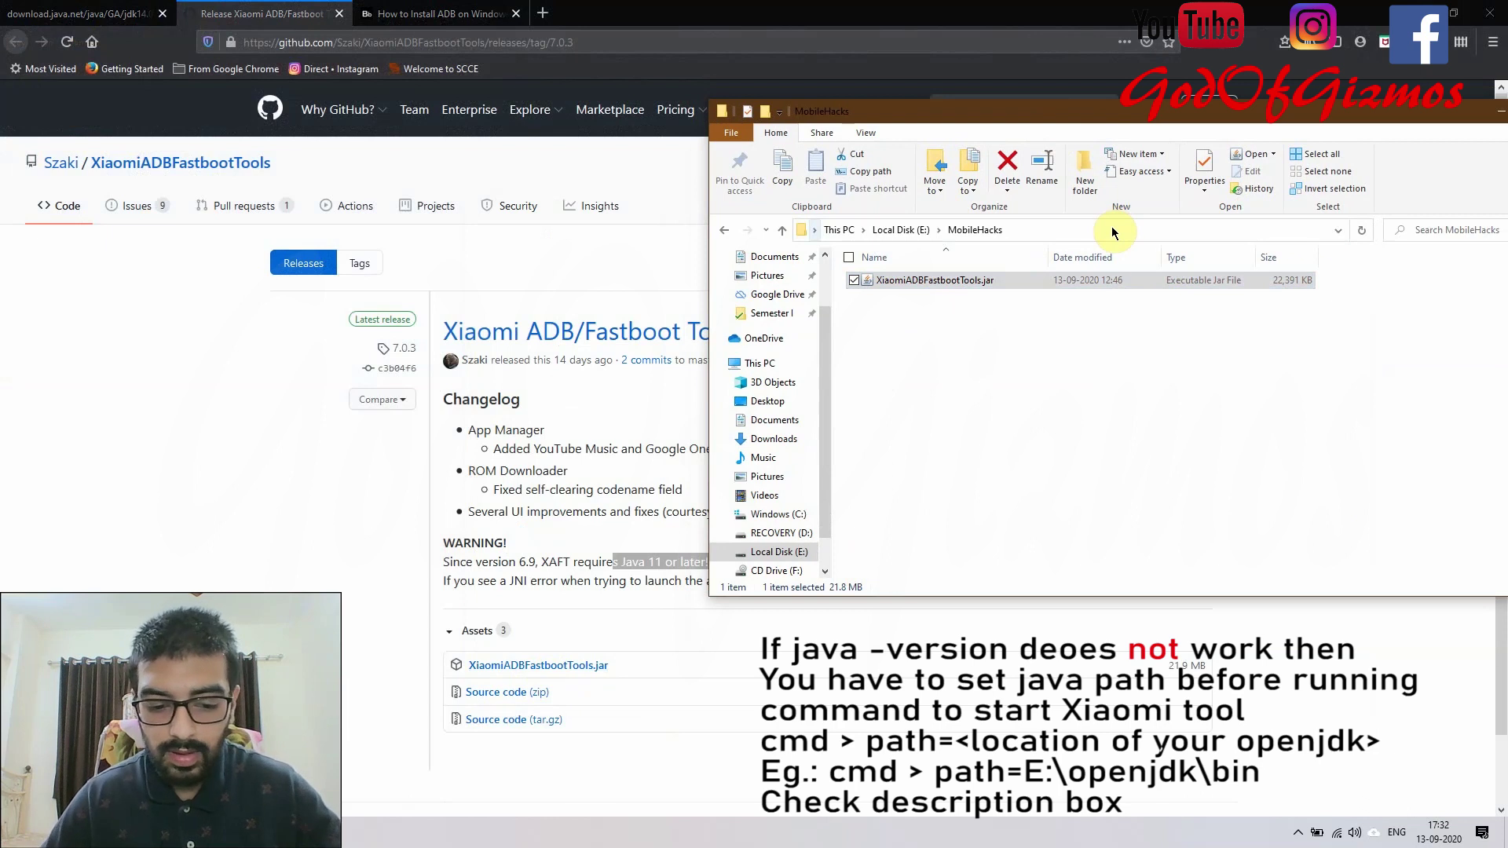
left_click(1081, 231)
type("cm")
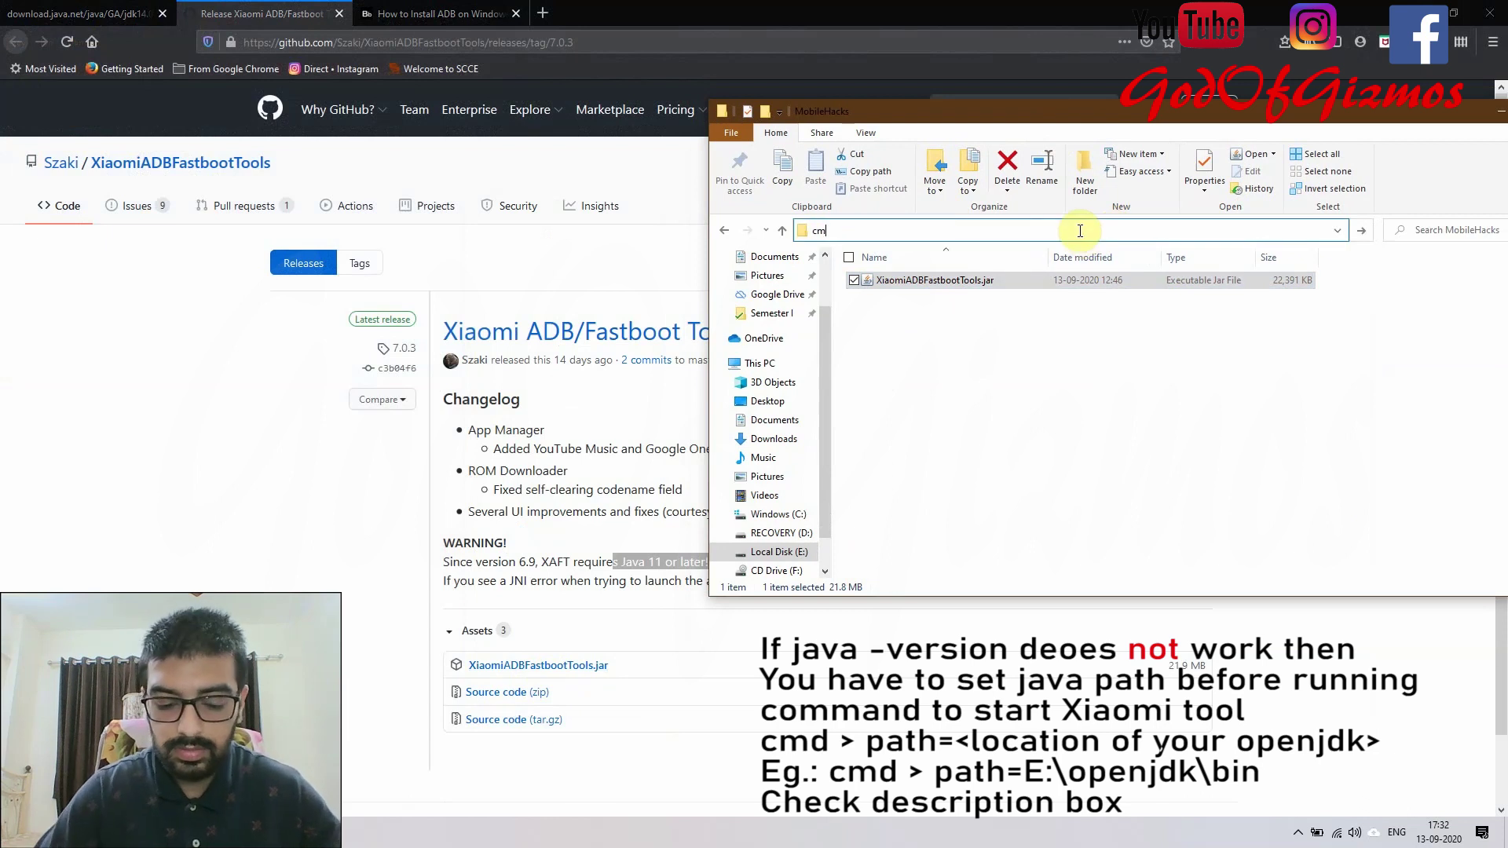
type("d")
key("Return")
Launch the Xiaomi tool by running java -jar XiaomiADBFastbootTools.jar in the Command Prompt.
type("j")
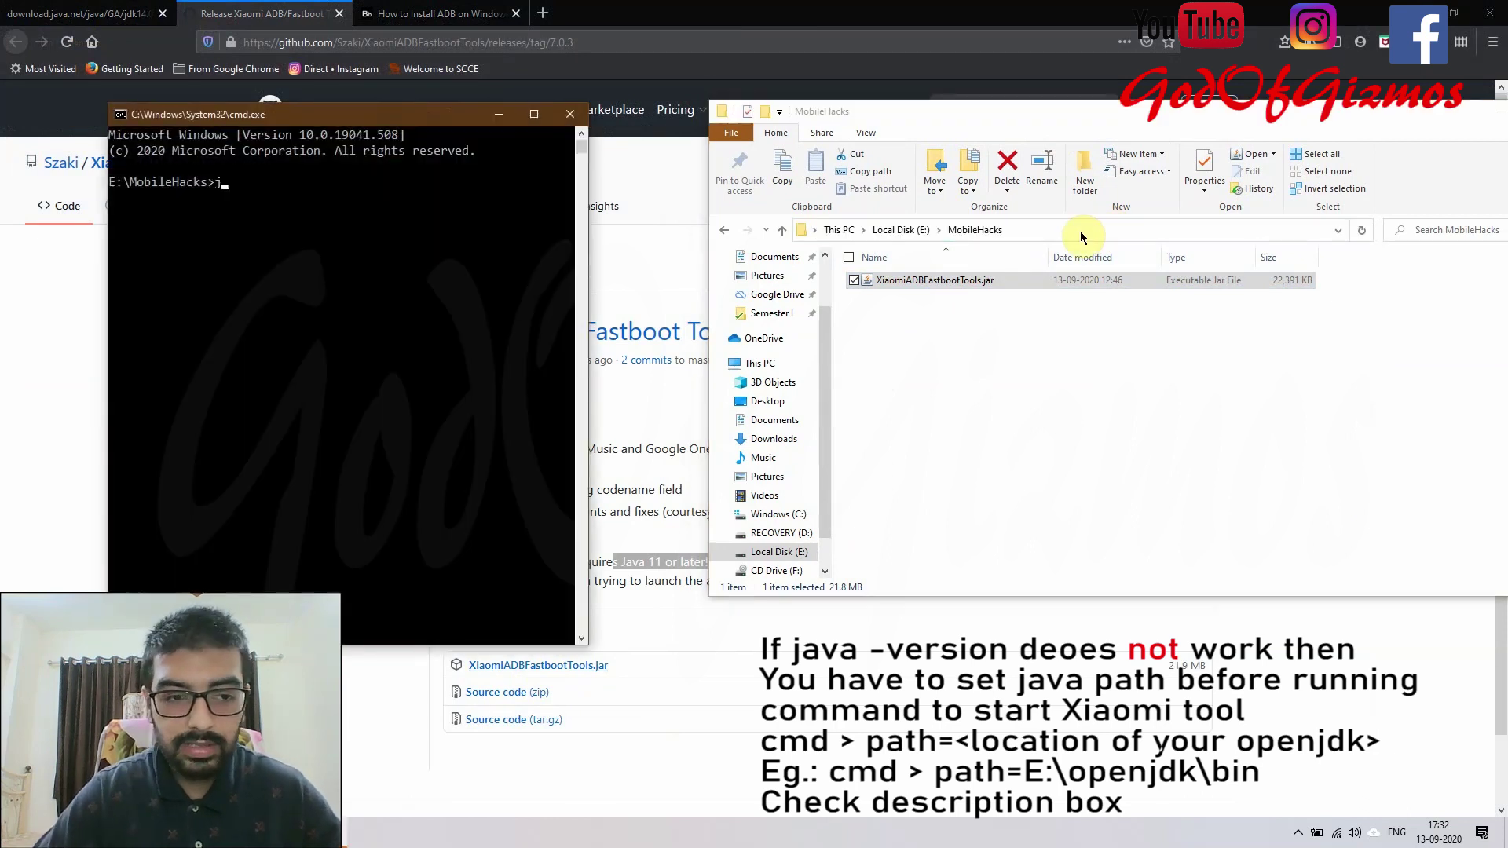
type("ava -jar")
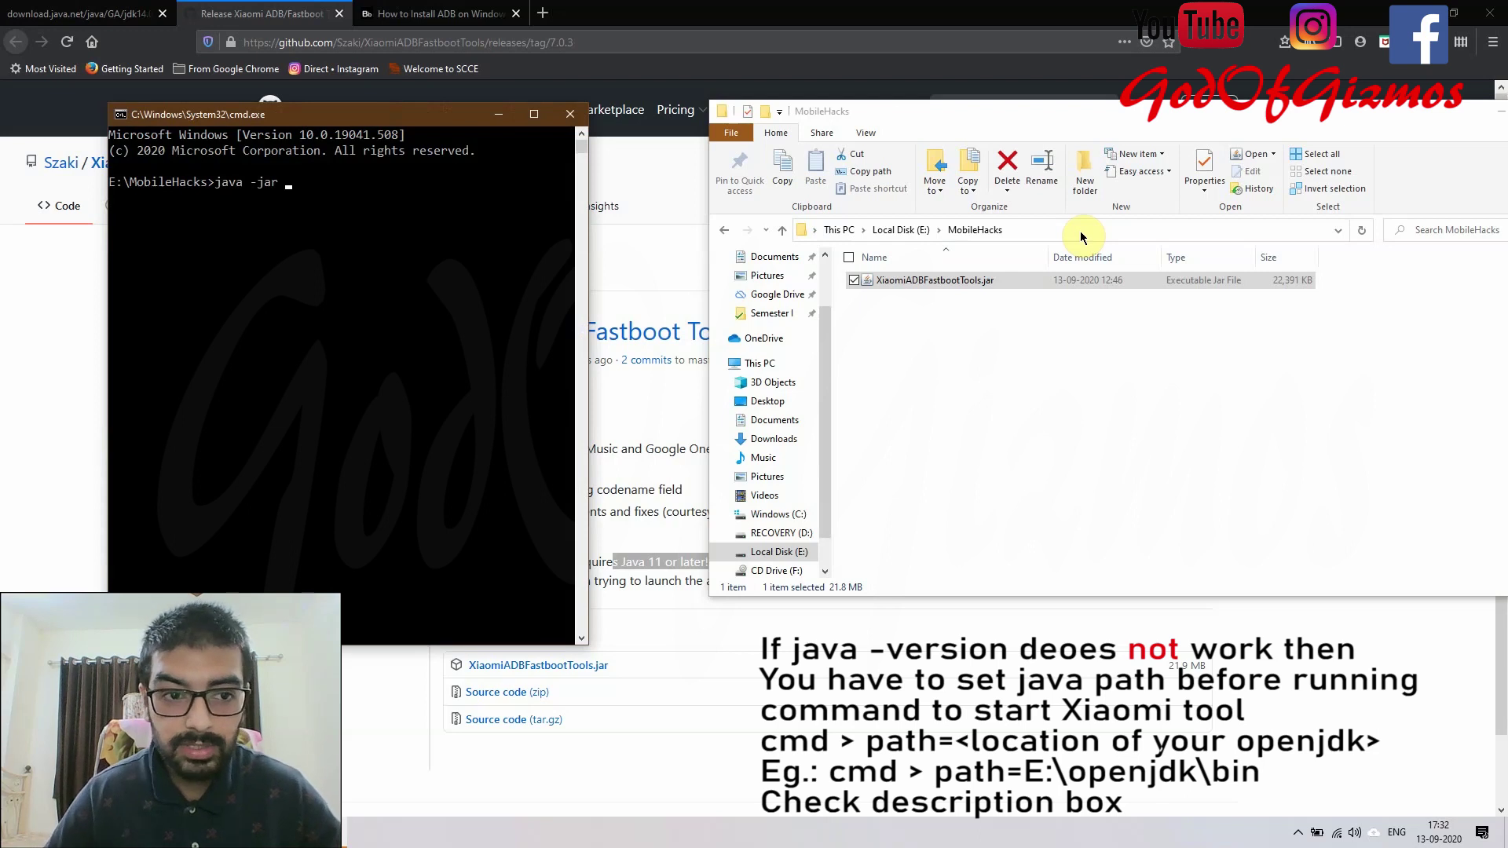
type(" X")
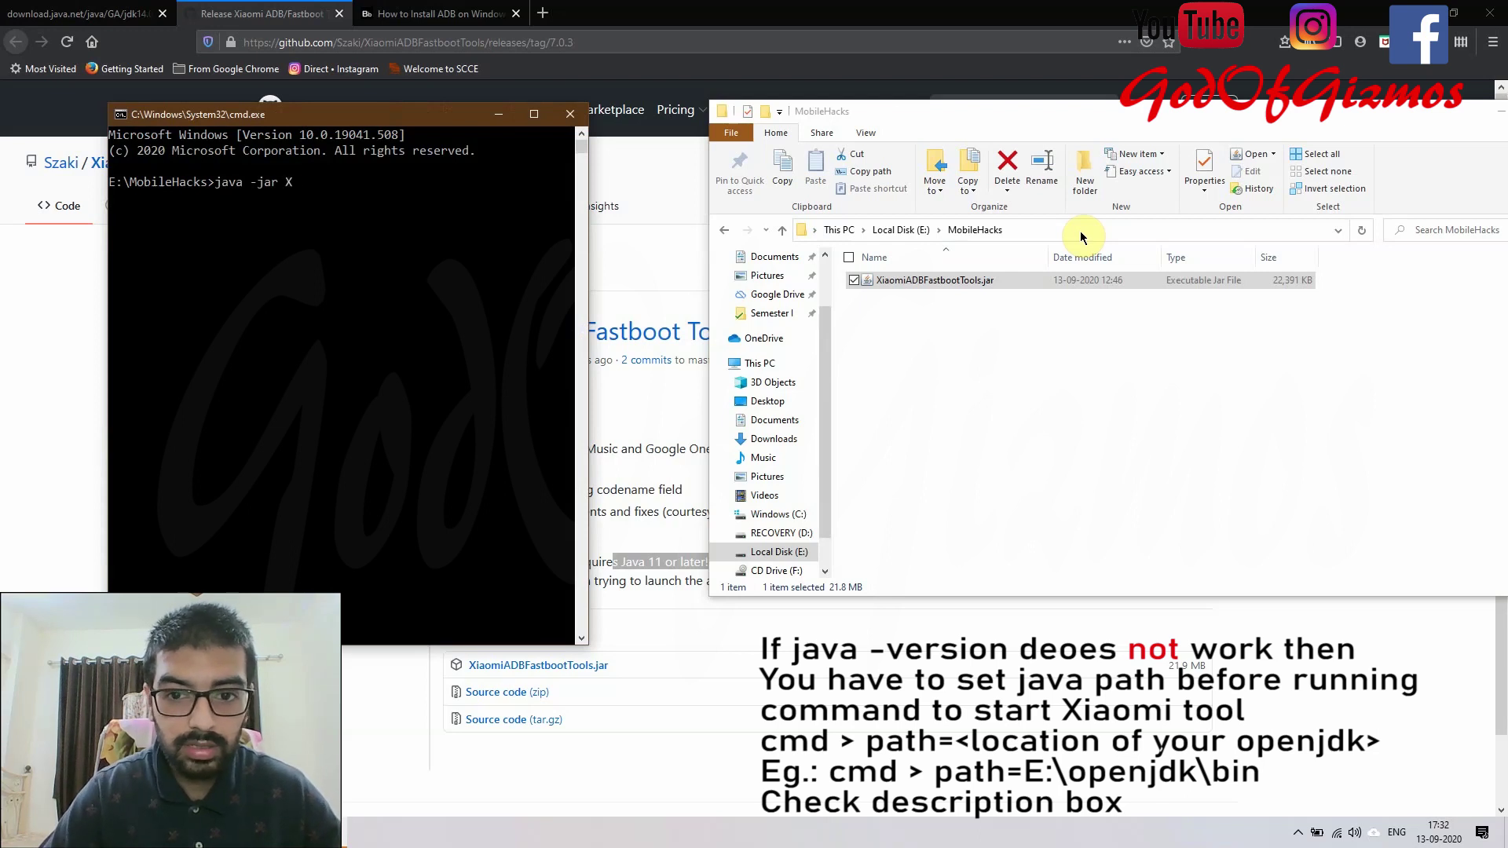
type("ia")
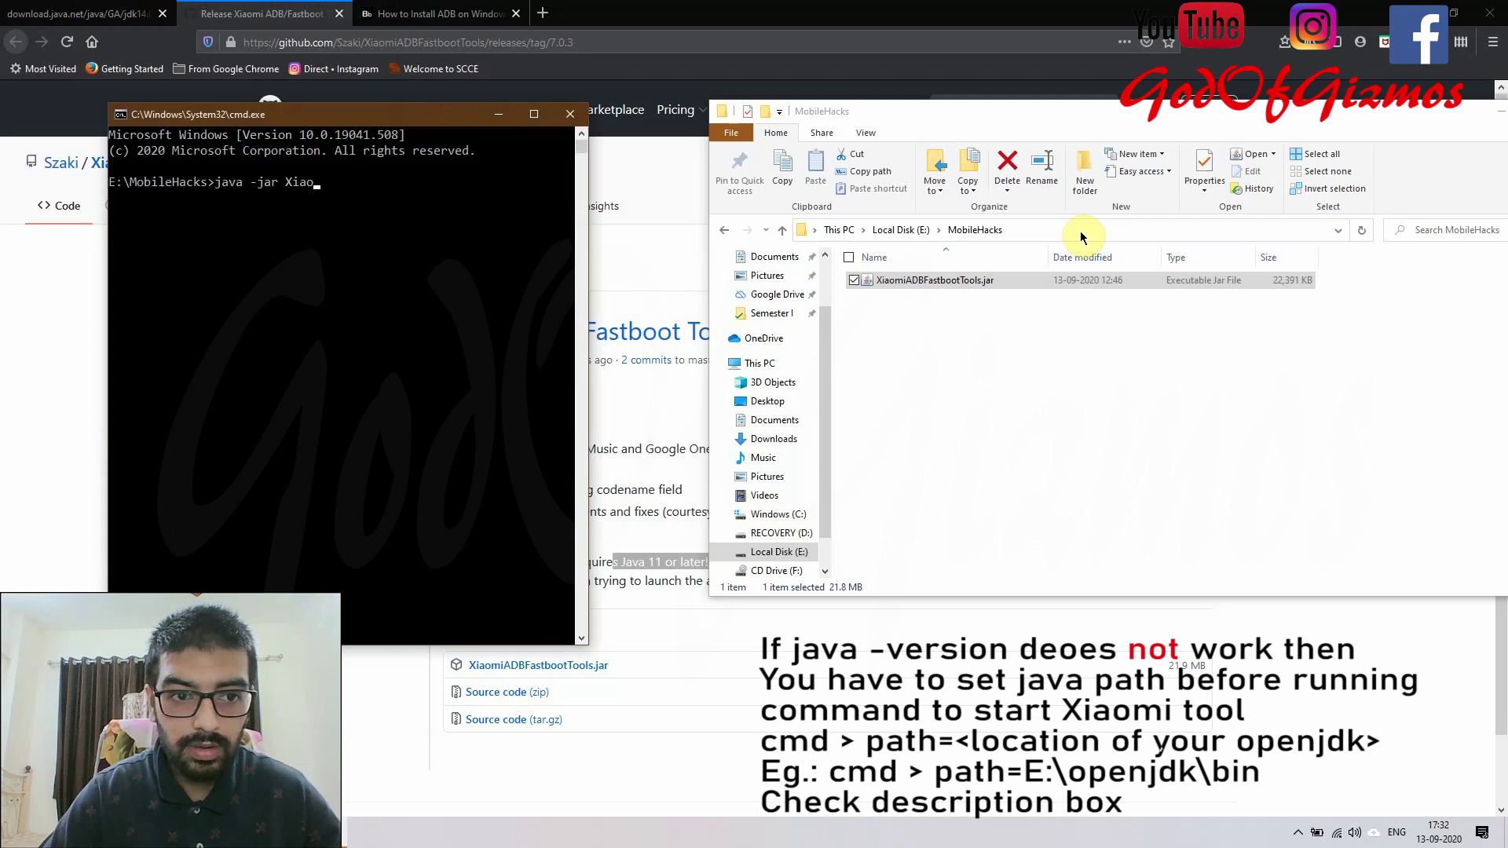
type("o")
key("Tab")
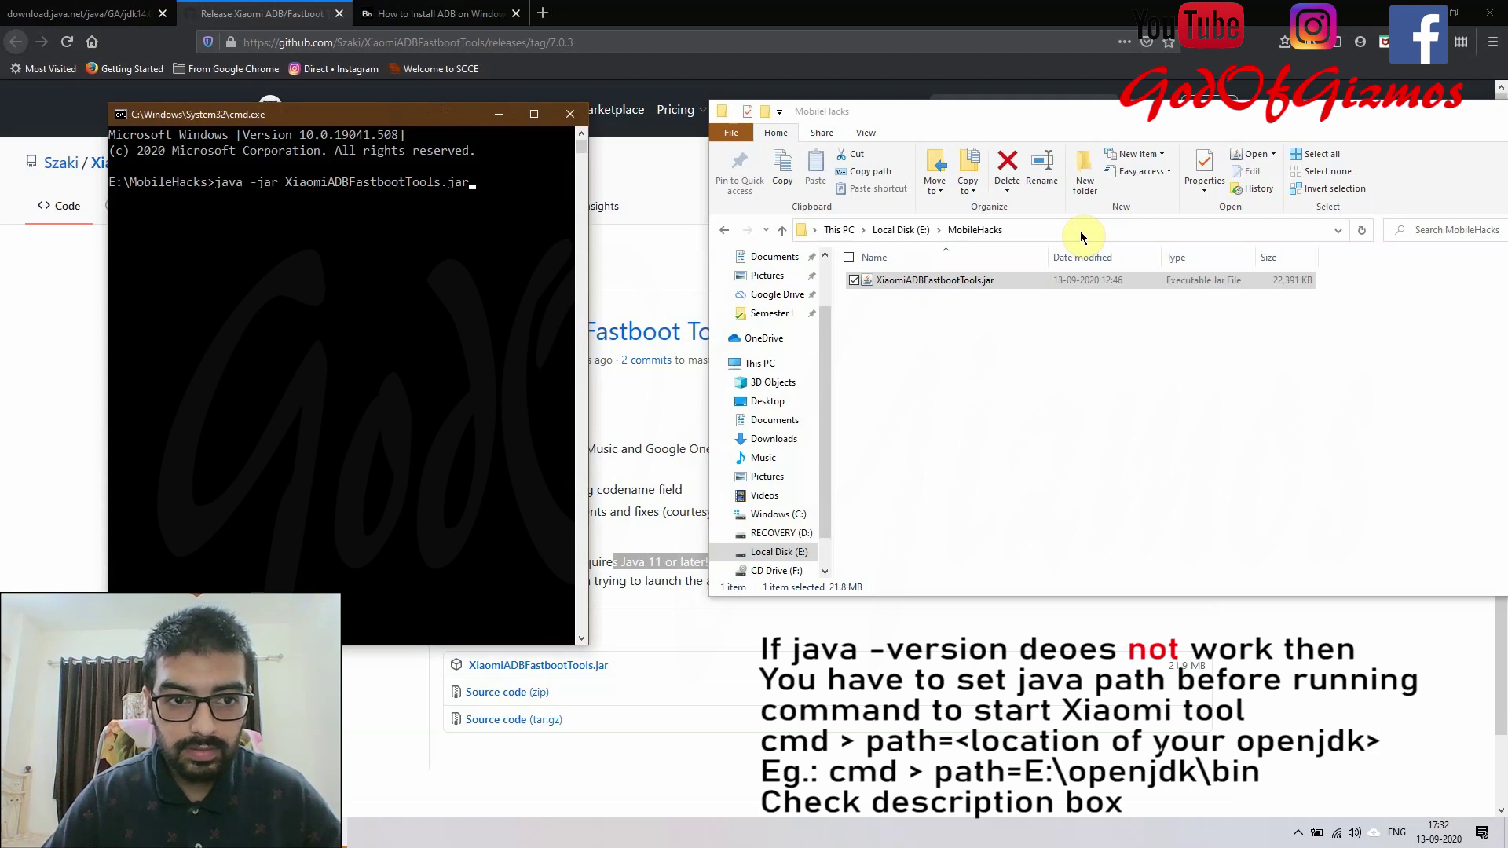
left_click(945, 282)
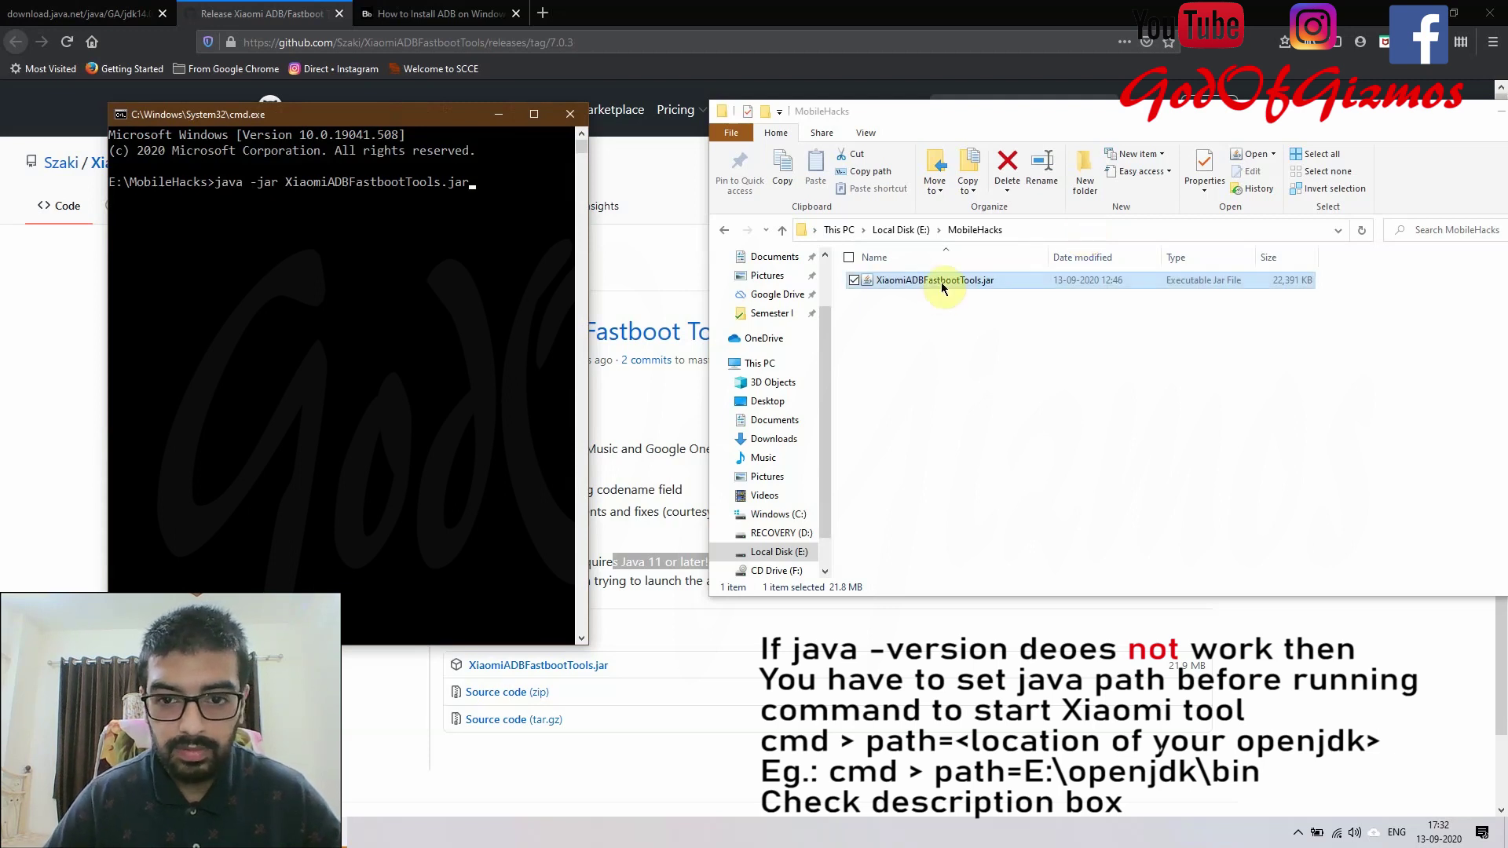
key("Return")
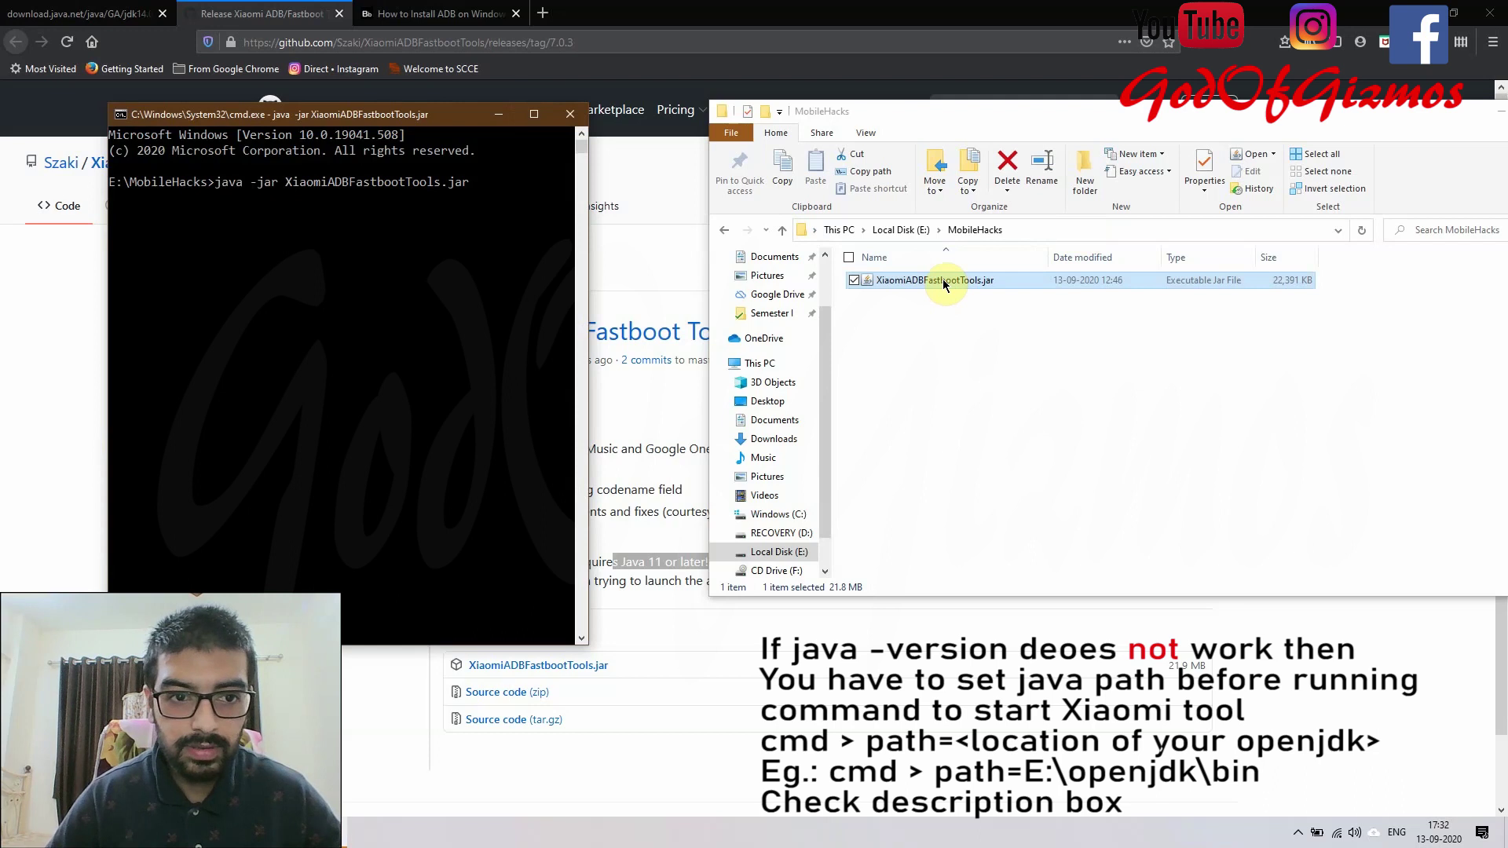
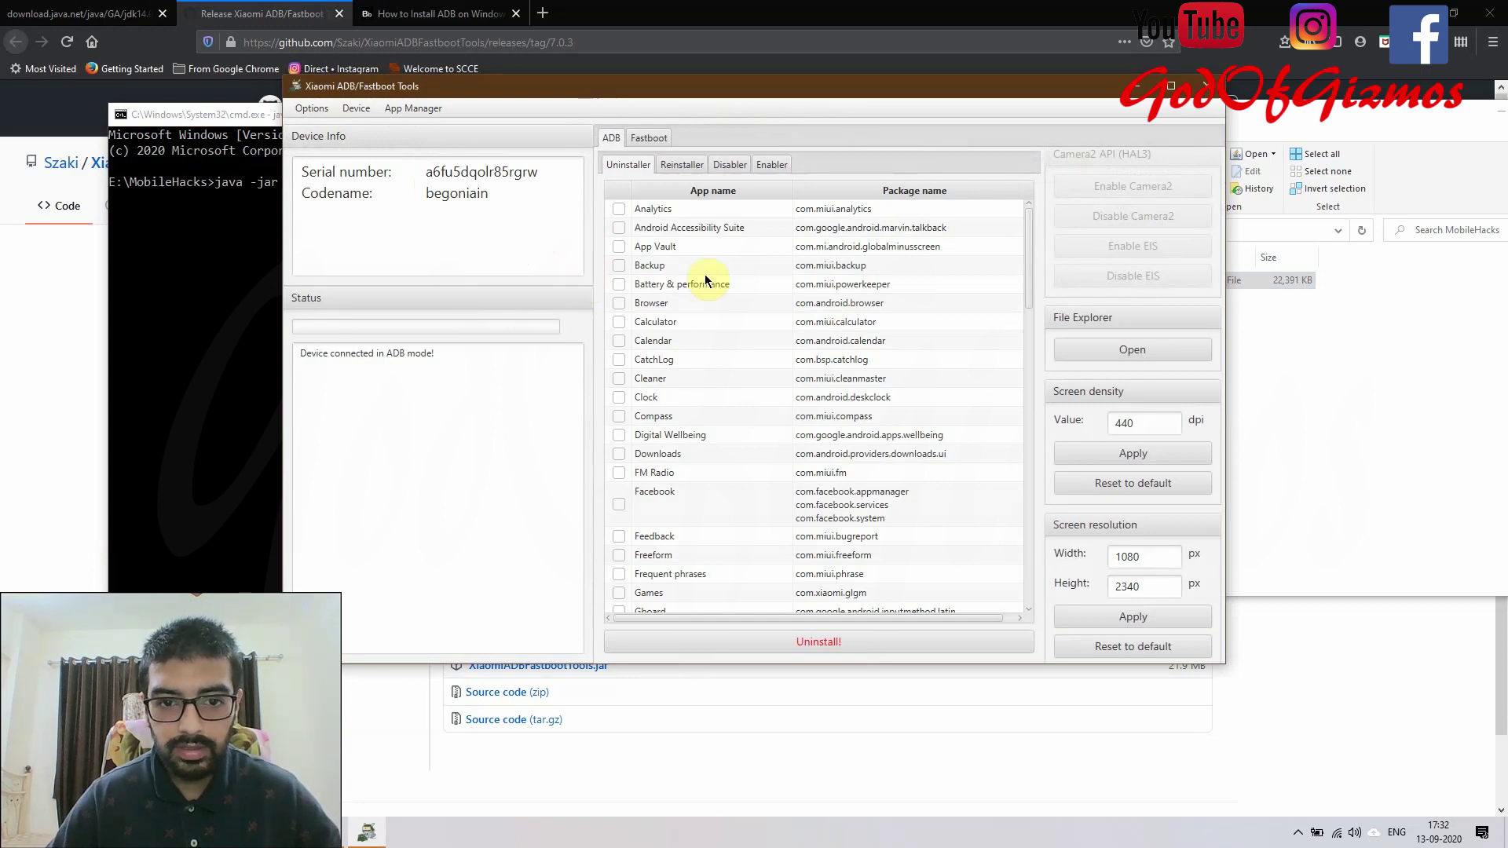
Examine the phone's app lists in the ADB Uninstaller and Disabler.
scroll(700, 346, "down", 5)
scroll(700, 375, "up", 5)
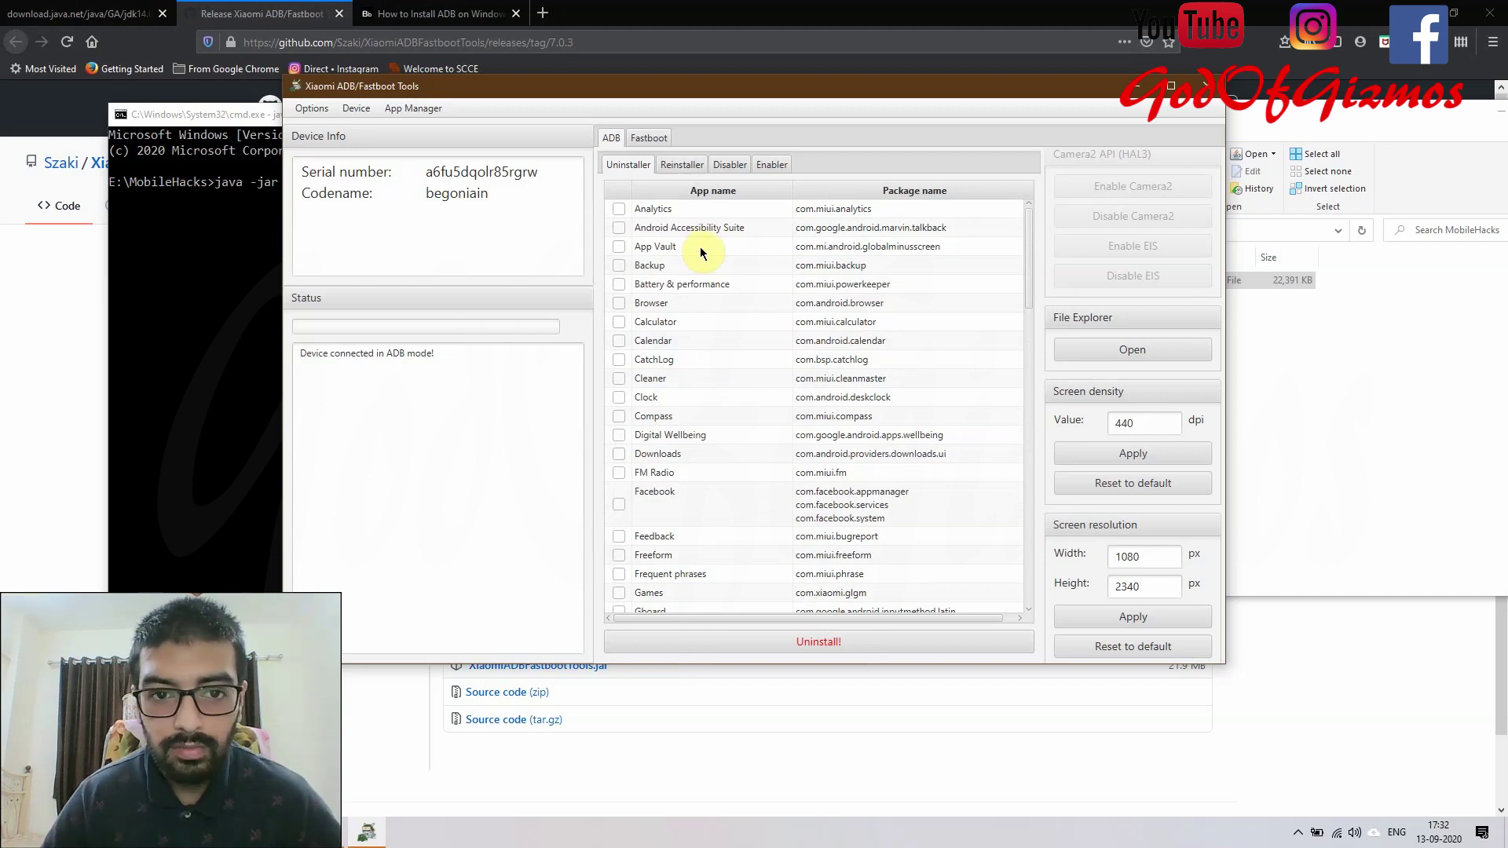
left_click(733, 164)
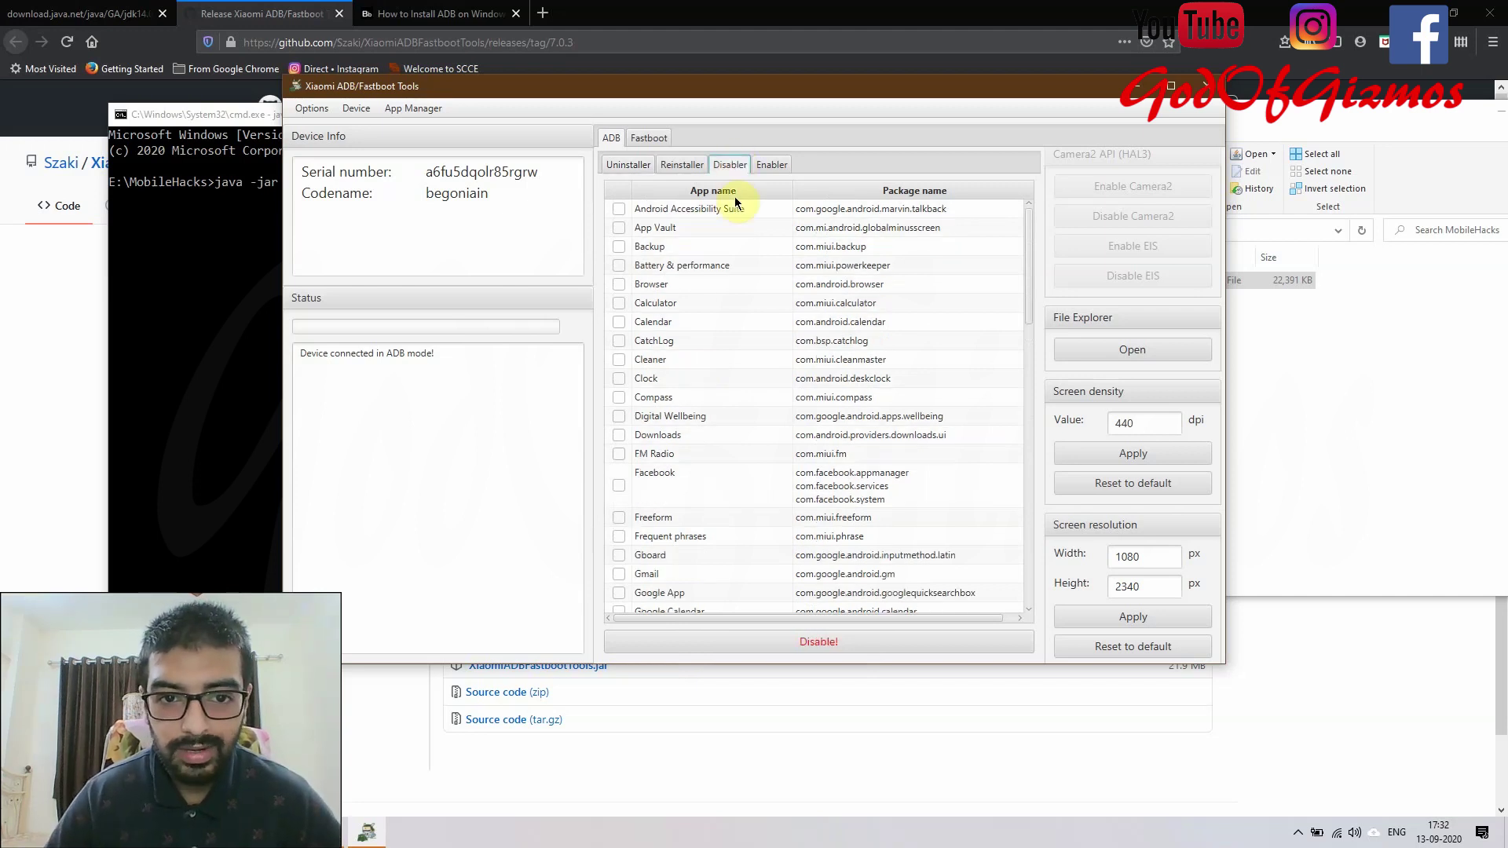
scroll(690, 346, "down", 10)
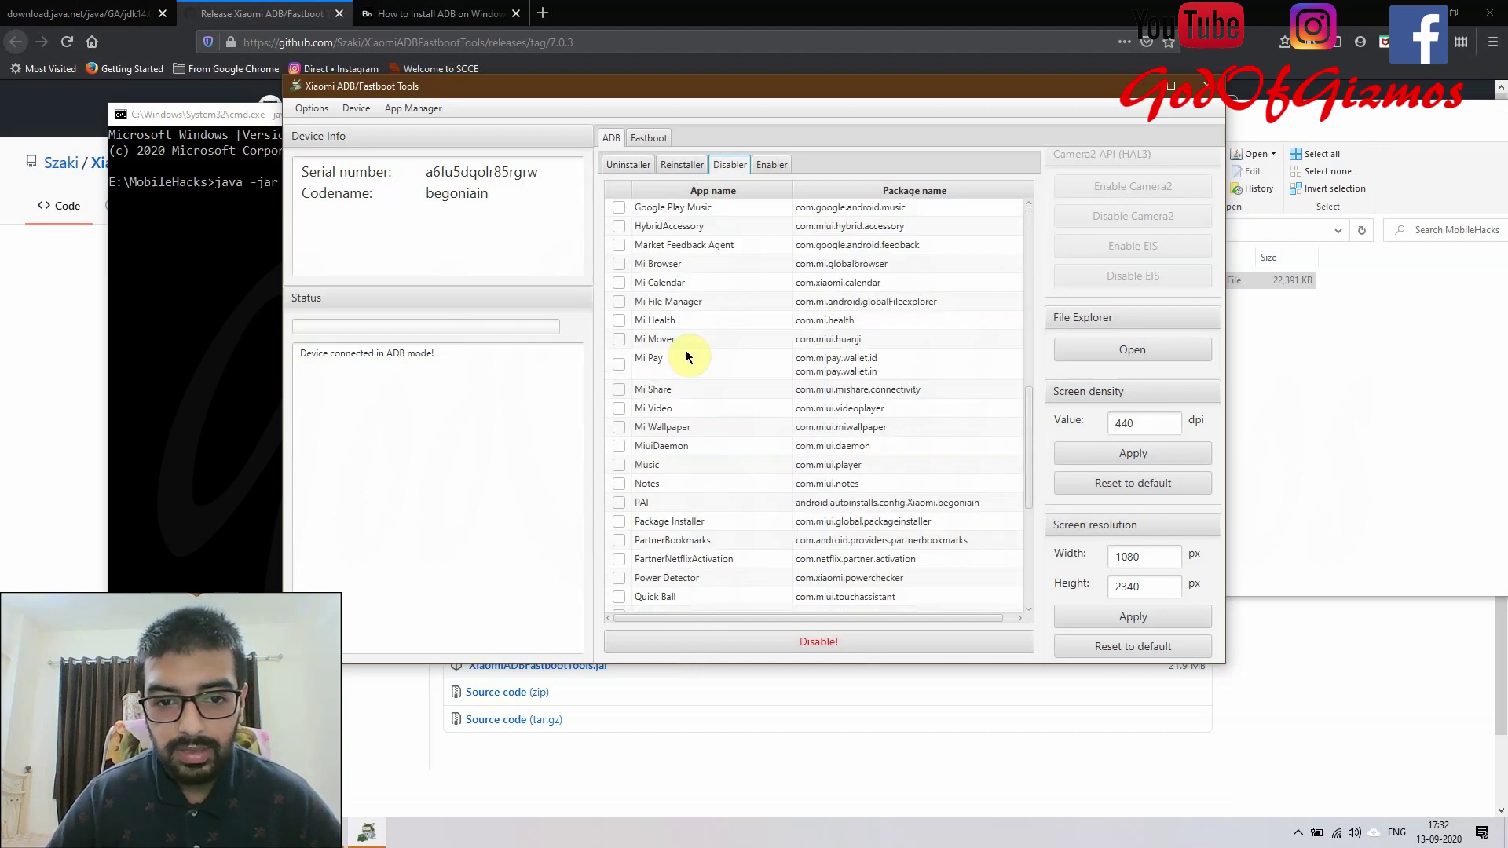
scroll(687, 357, "up", 10)
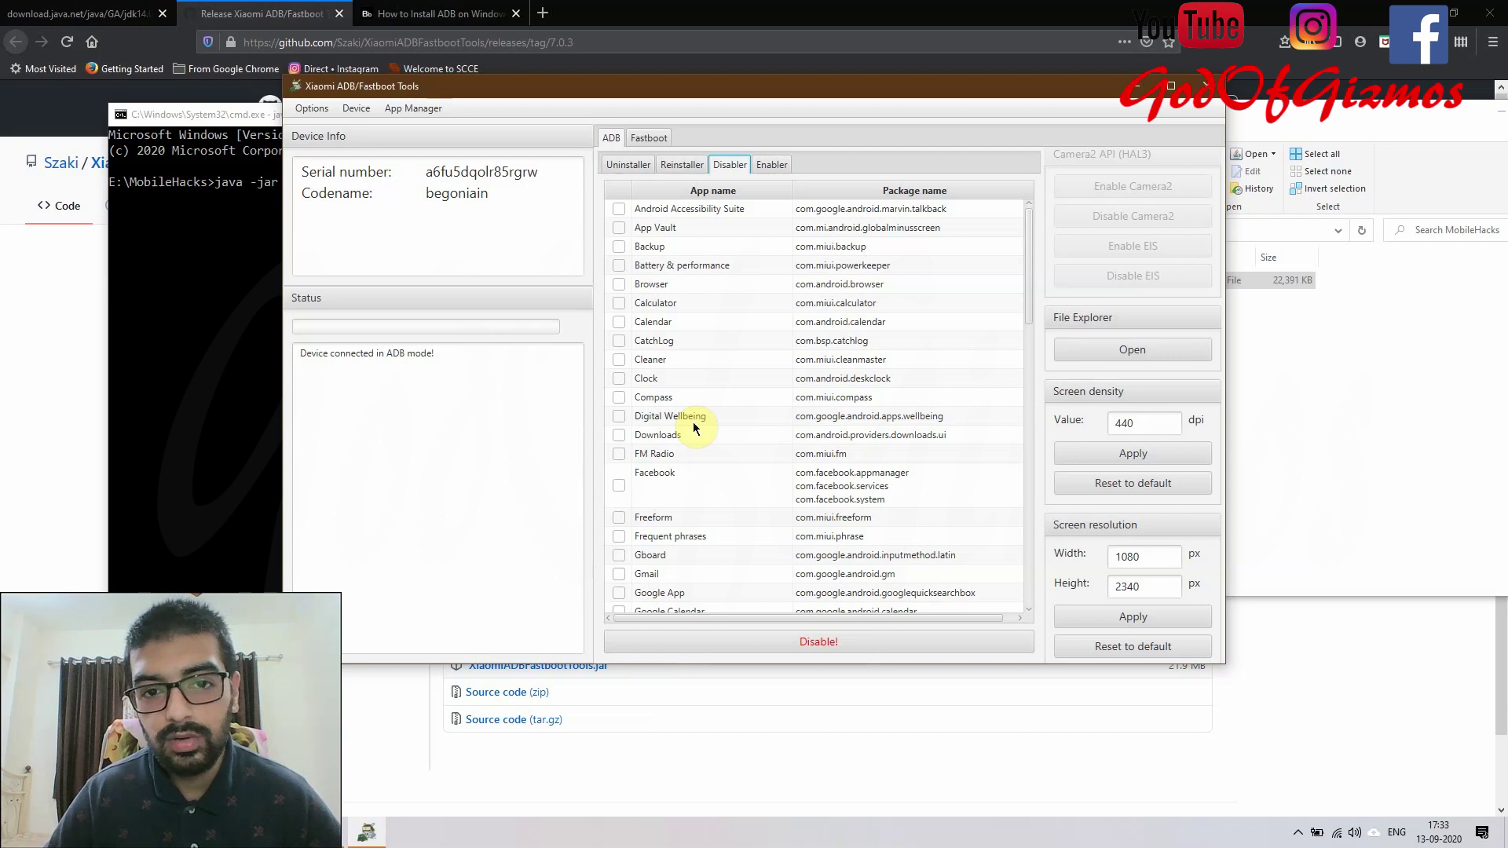
left_click(629, 165)
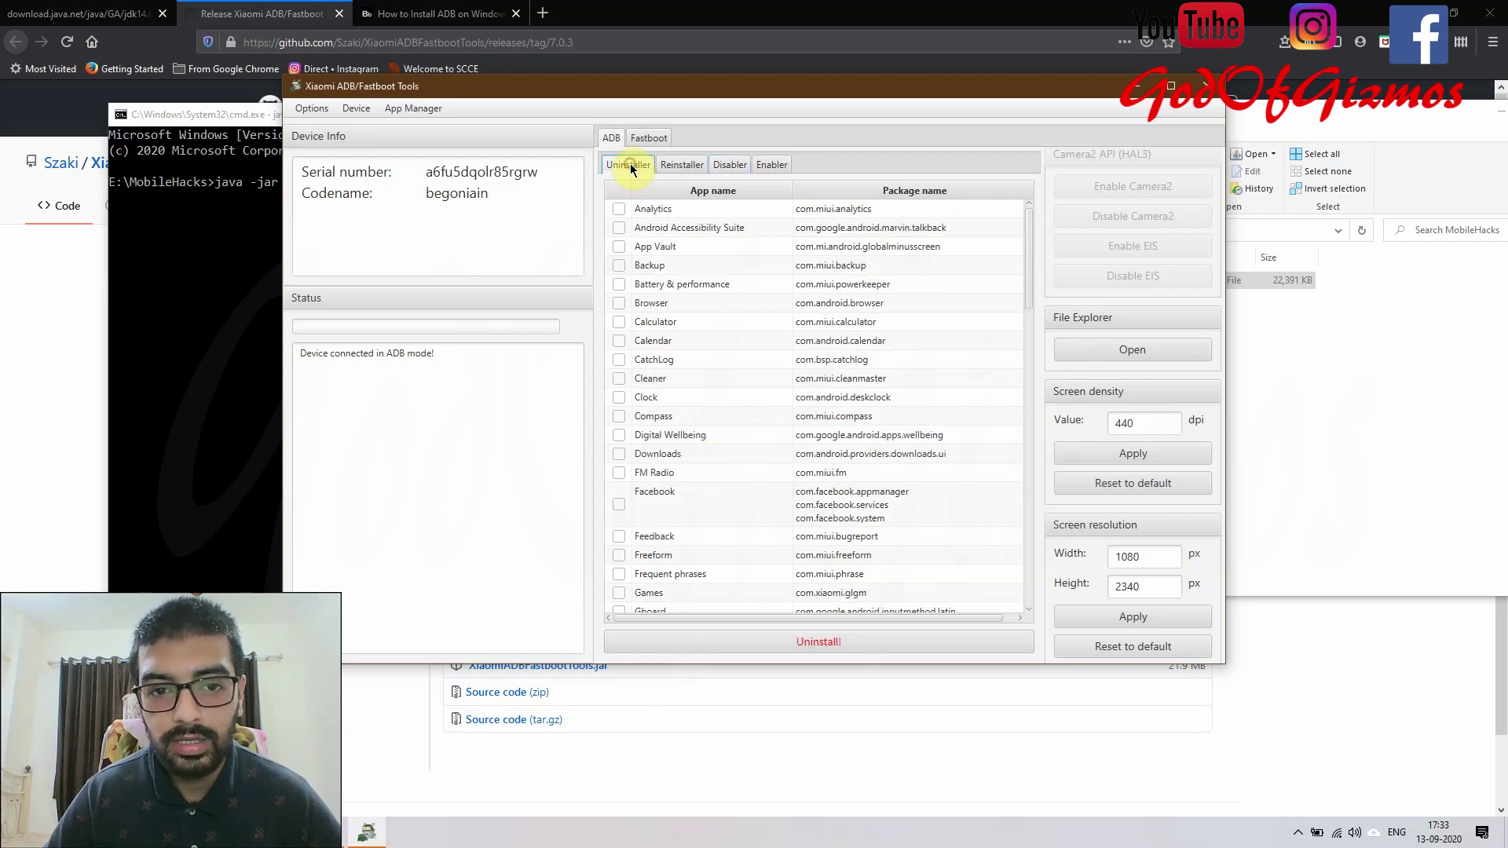
Disable Mi Browser, Mi Pay, Music and Mi Video on the phone with the ADB Disabler.
left_click(728, 165)
scroll(709, 306, "down", 2)
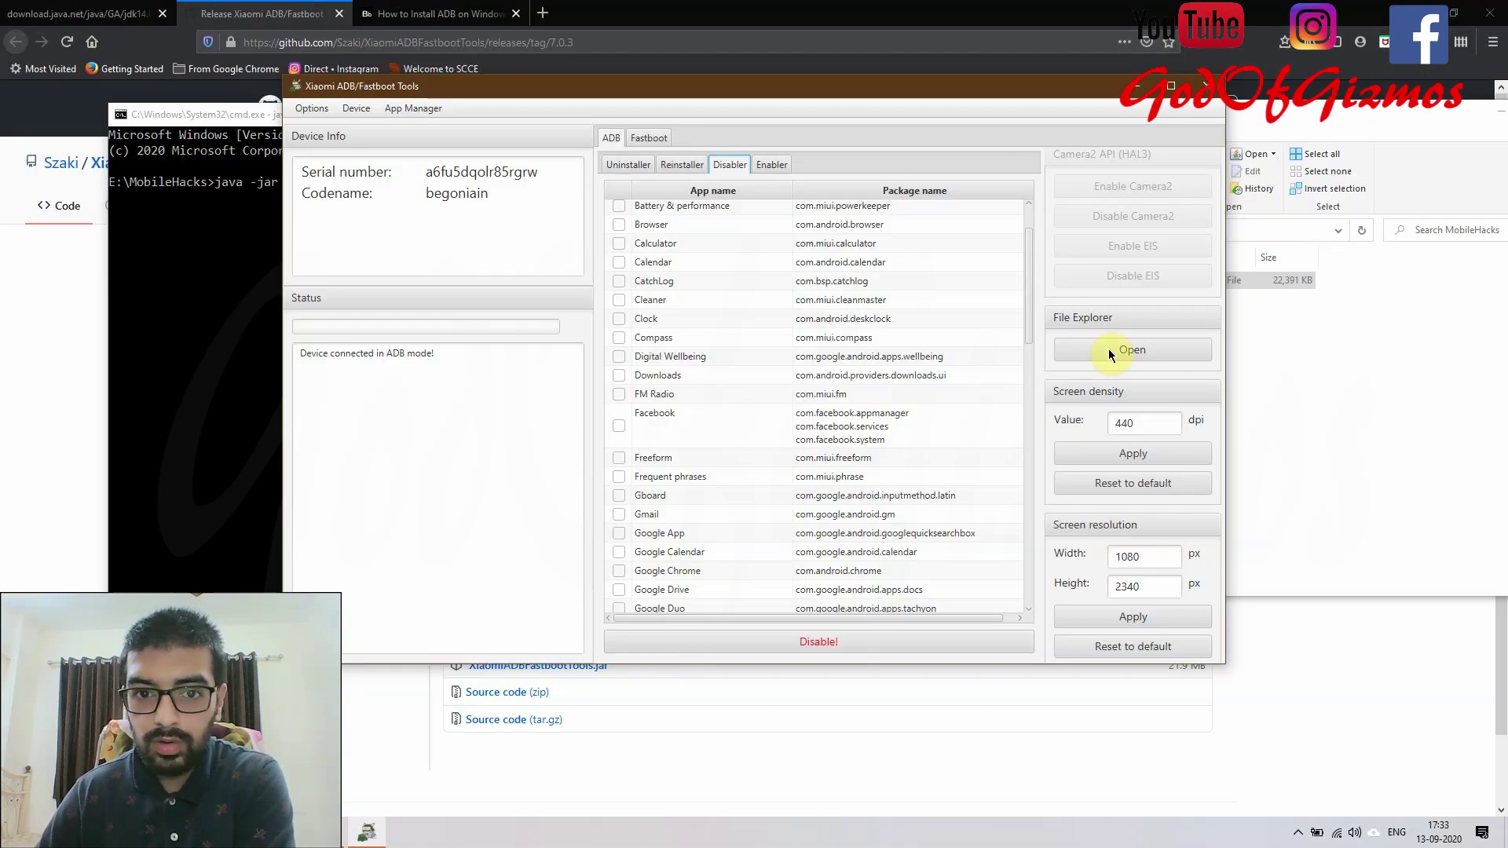
scroll(707, 397, "down", 3)
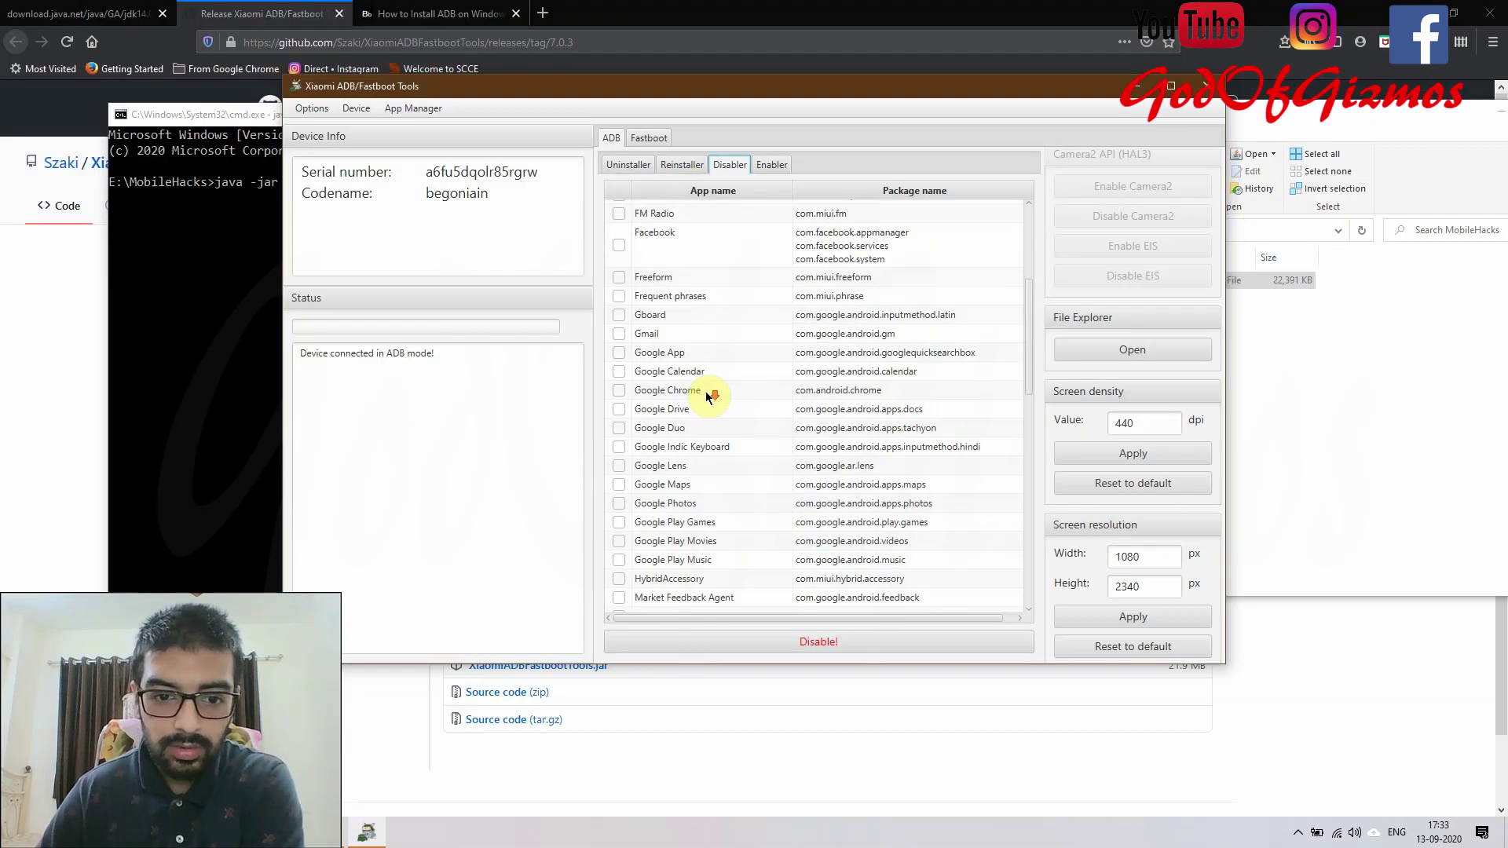
scroll(707, 397, "up", 4)
scroll(706, 396, "down", 6)
scroll(706, 397, "down", 1)
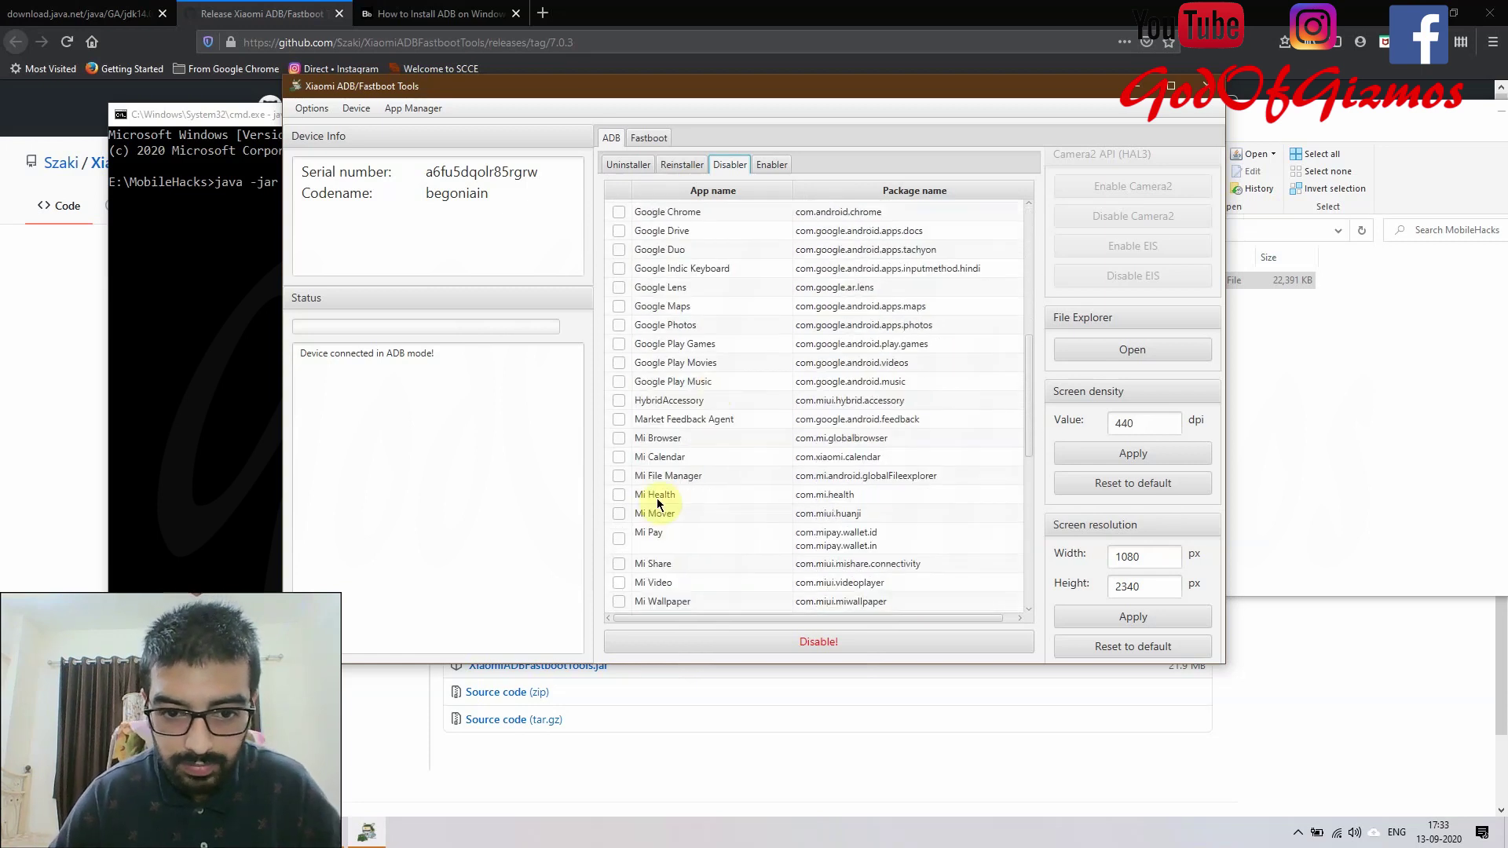
left_click(619, 438)
left_click(619, 539)
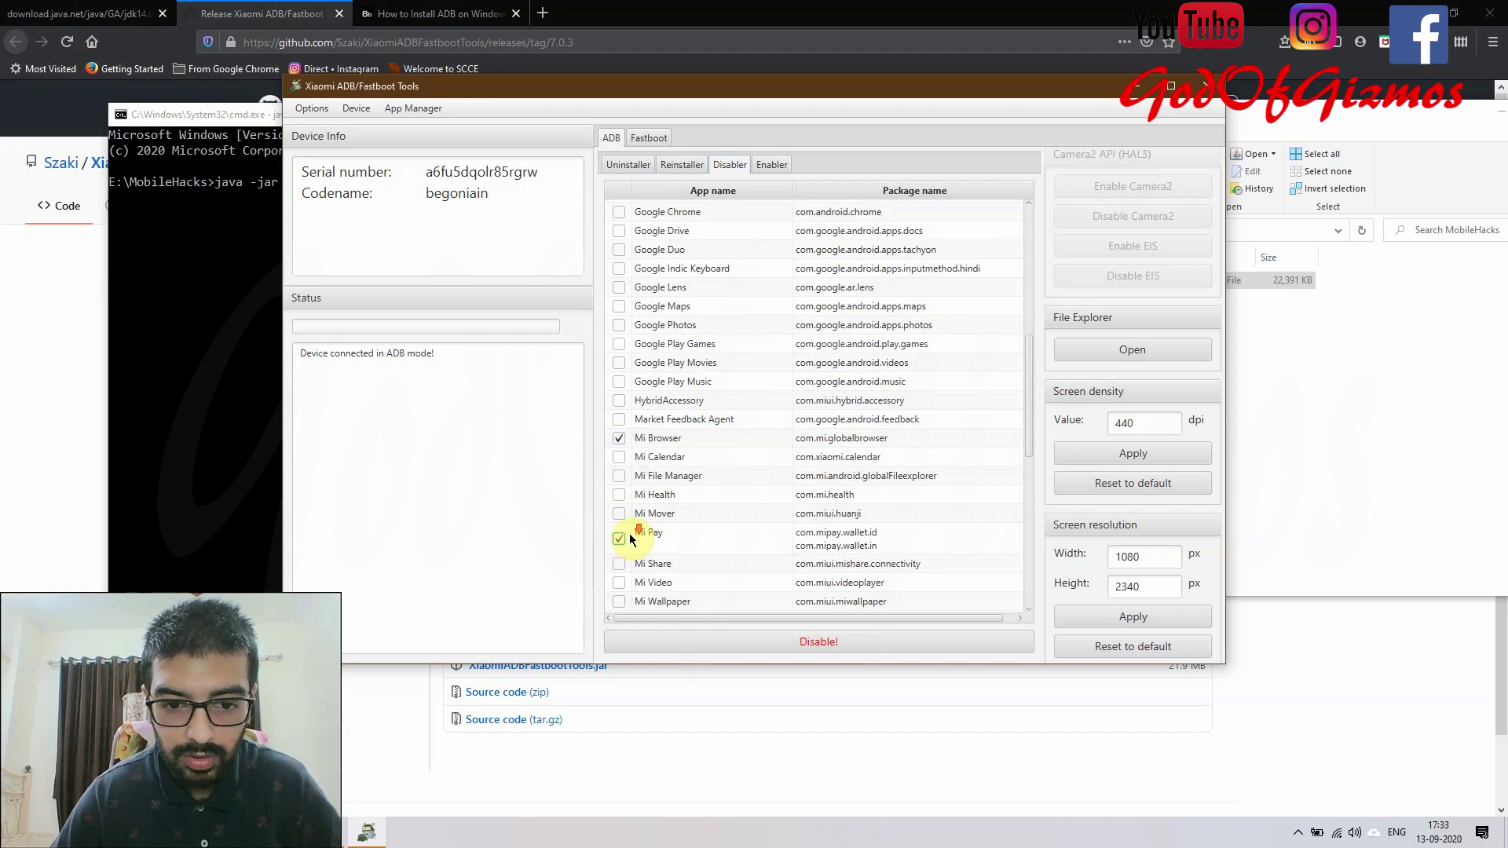
scroll(629, 539, "down", 2)
left_click(620, 525)
scroll(622, 527, "down", 3)
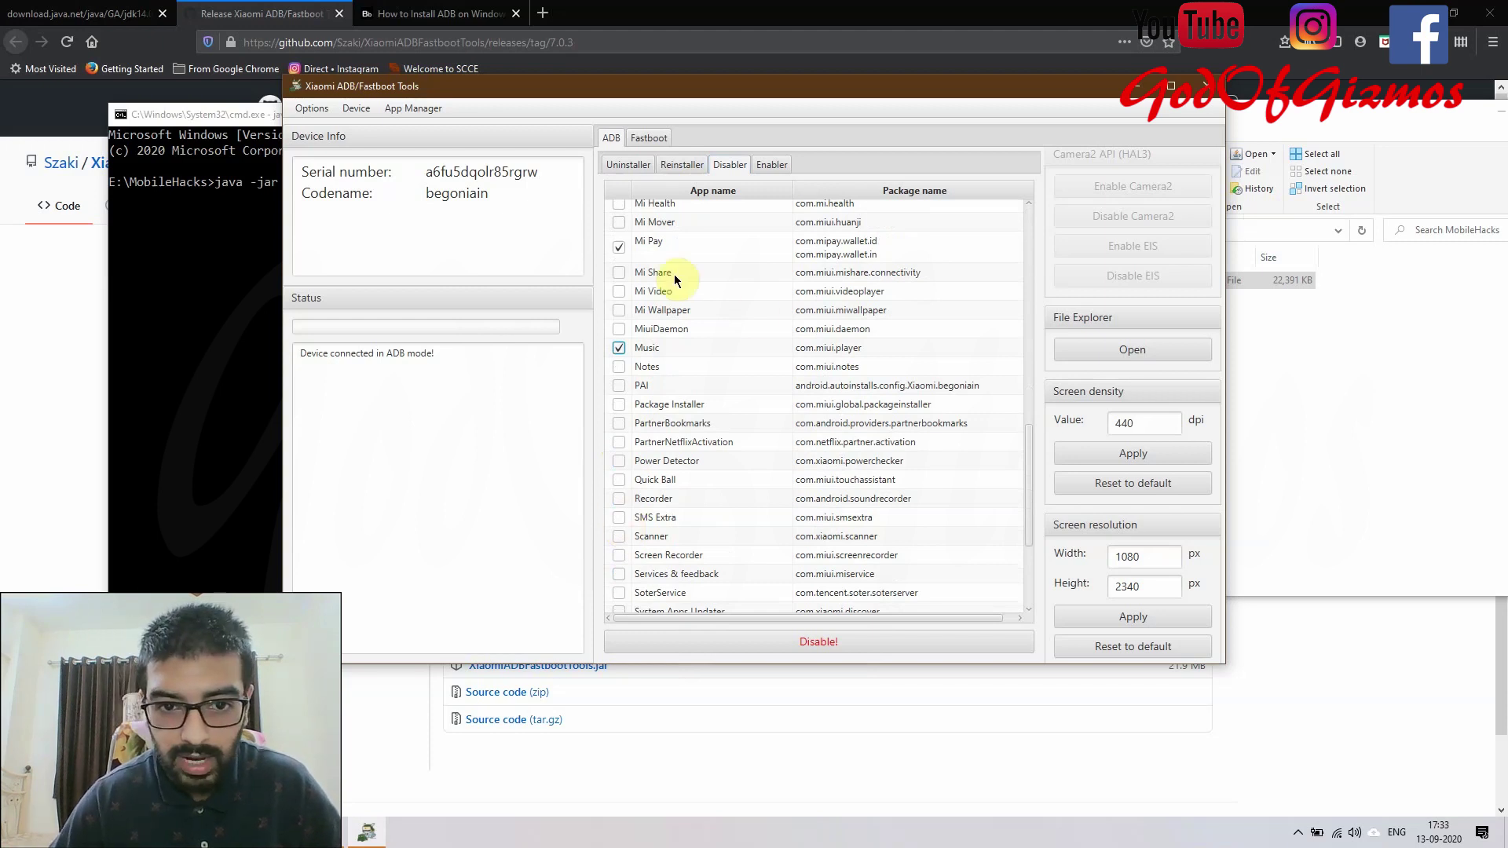
left_click(619, 292)
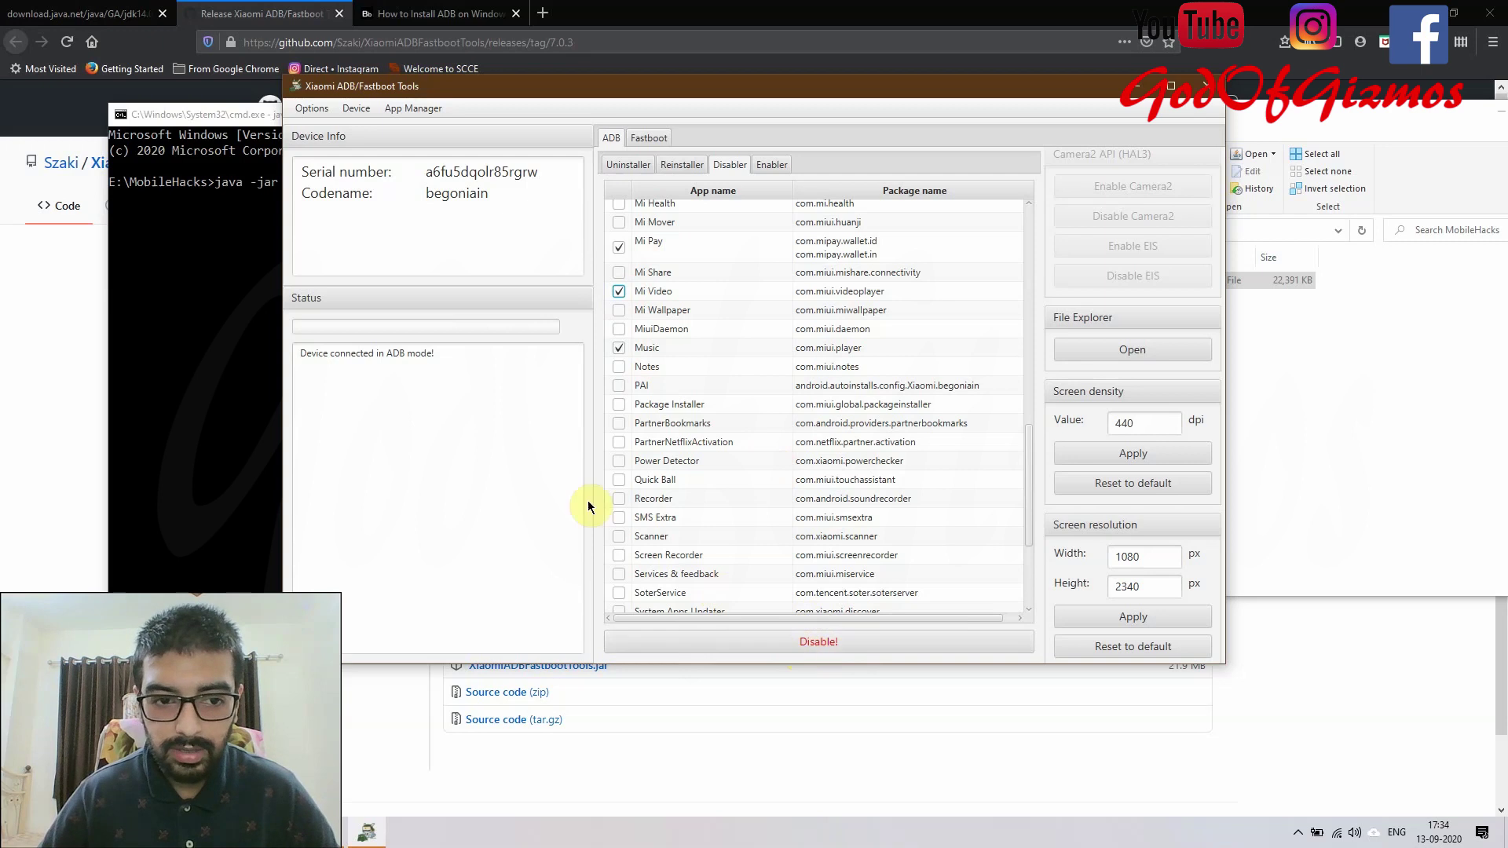
left_click(783, 643)
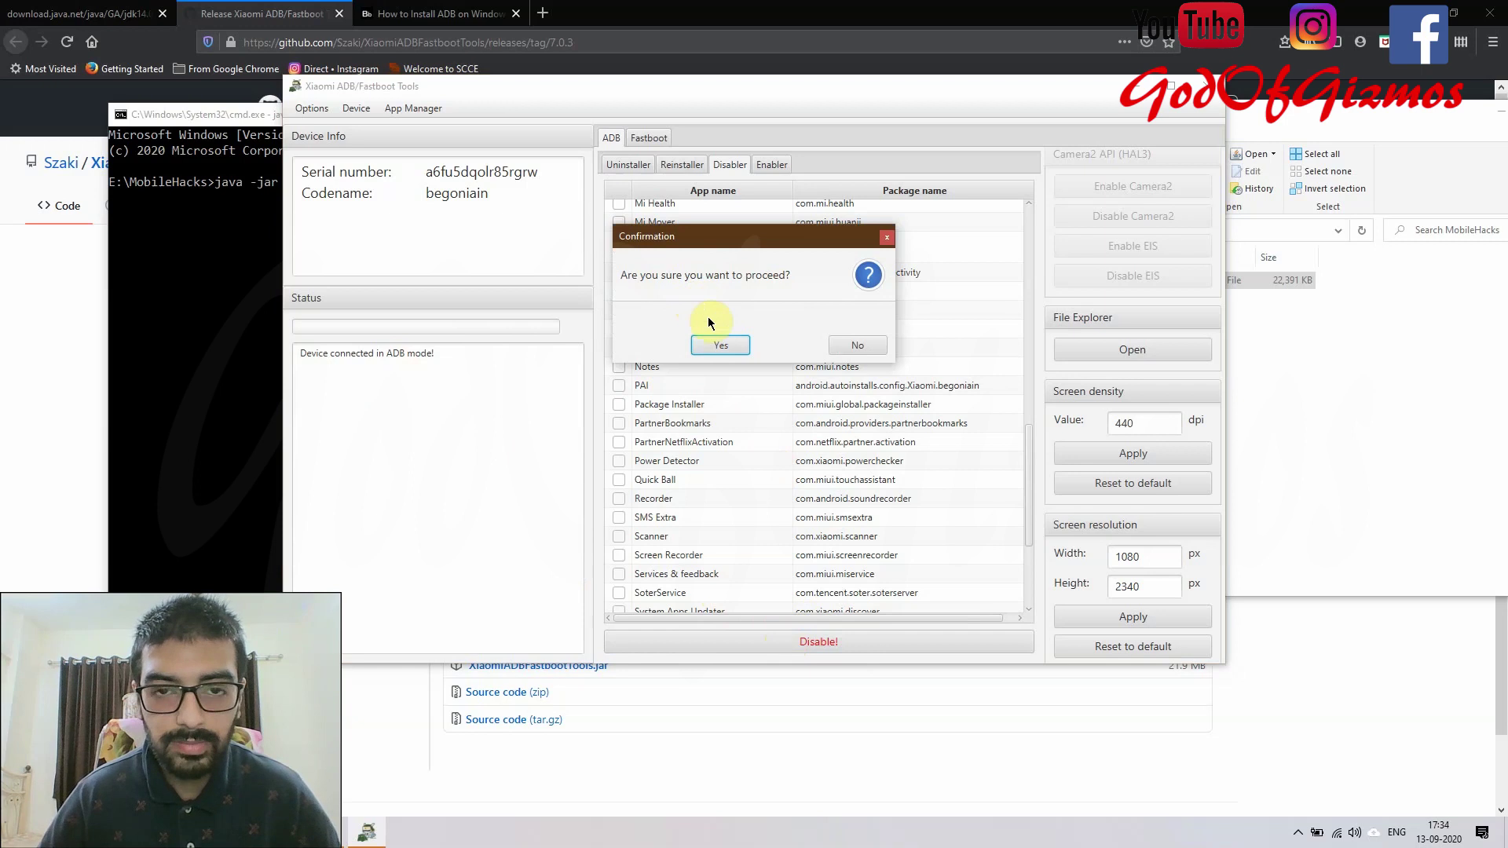
left_click(725, 345)
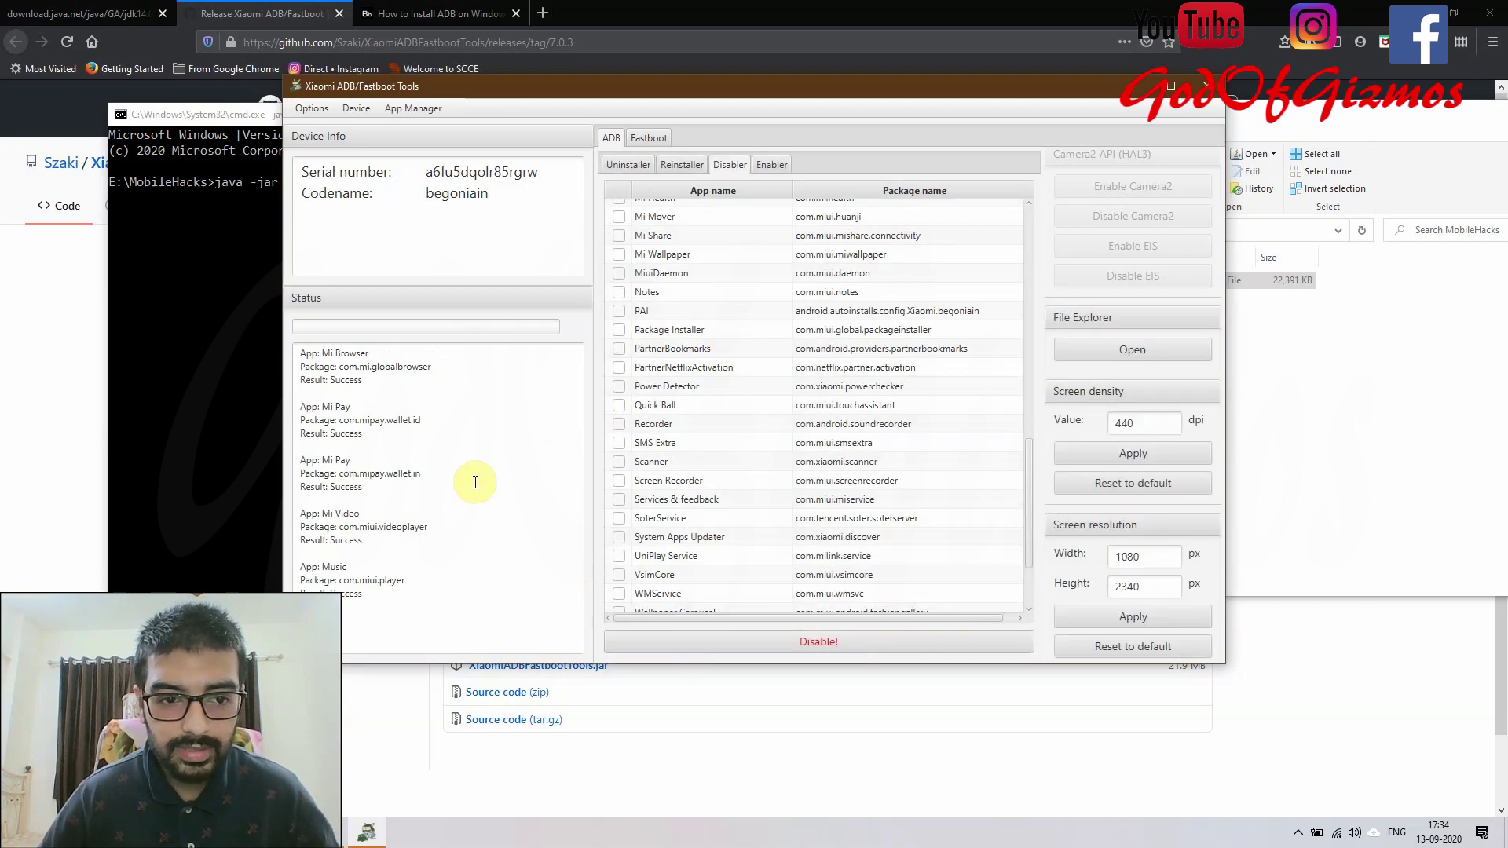
Look through the remaining apps in the Disabler and open the Enabler list of disabled apps.
scroll(739, 462, "down", 2)
scroll(735, 462, "up", 5)
left_click(771, 165)
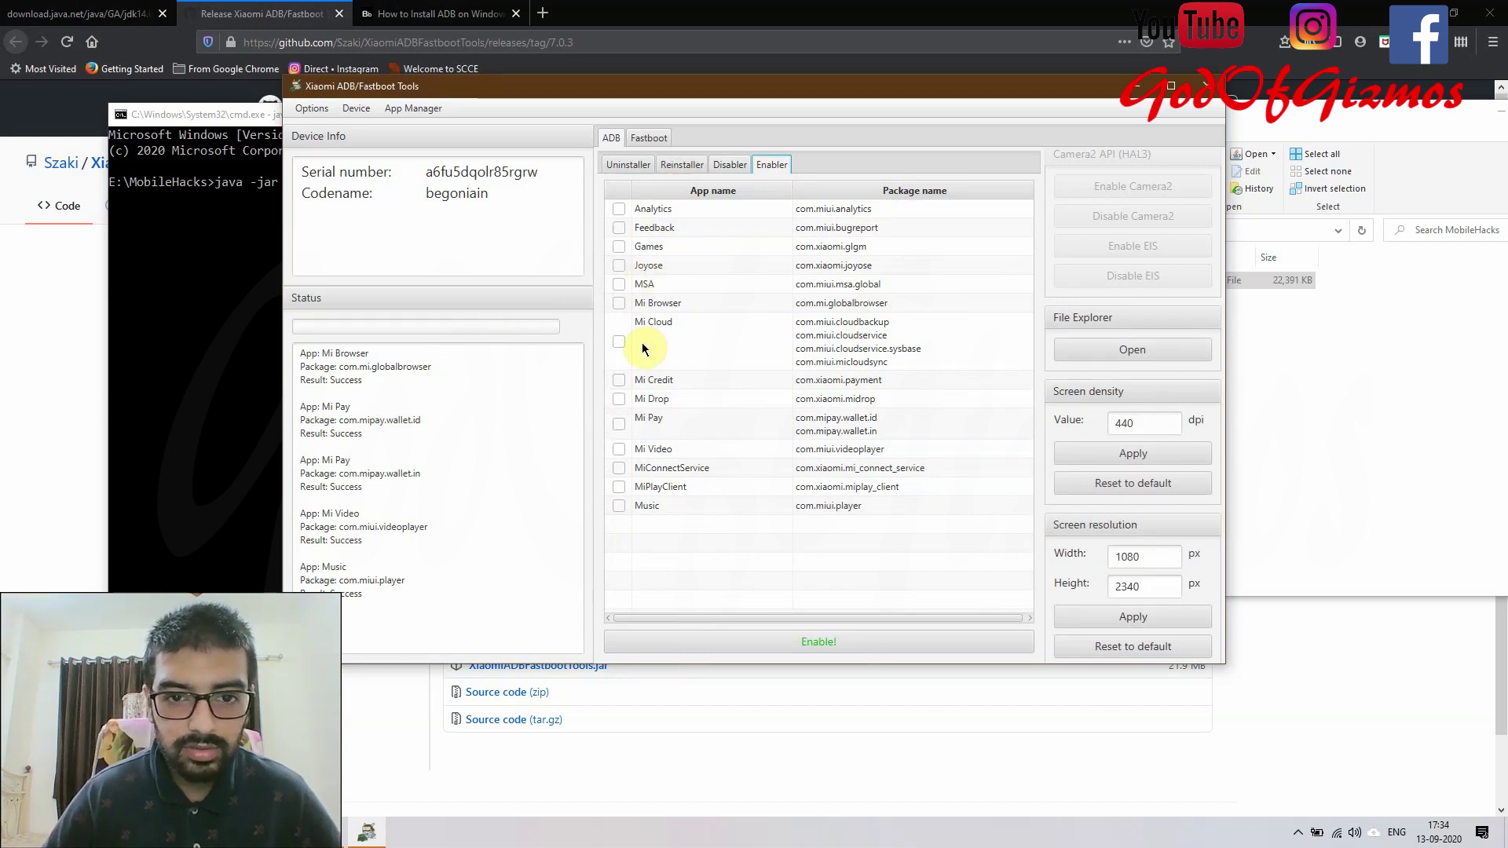
Select MSA for removal in the ADB Uninstaller's app list.
left_click(629, 165)
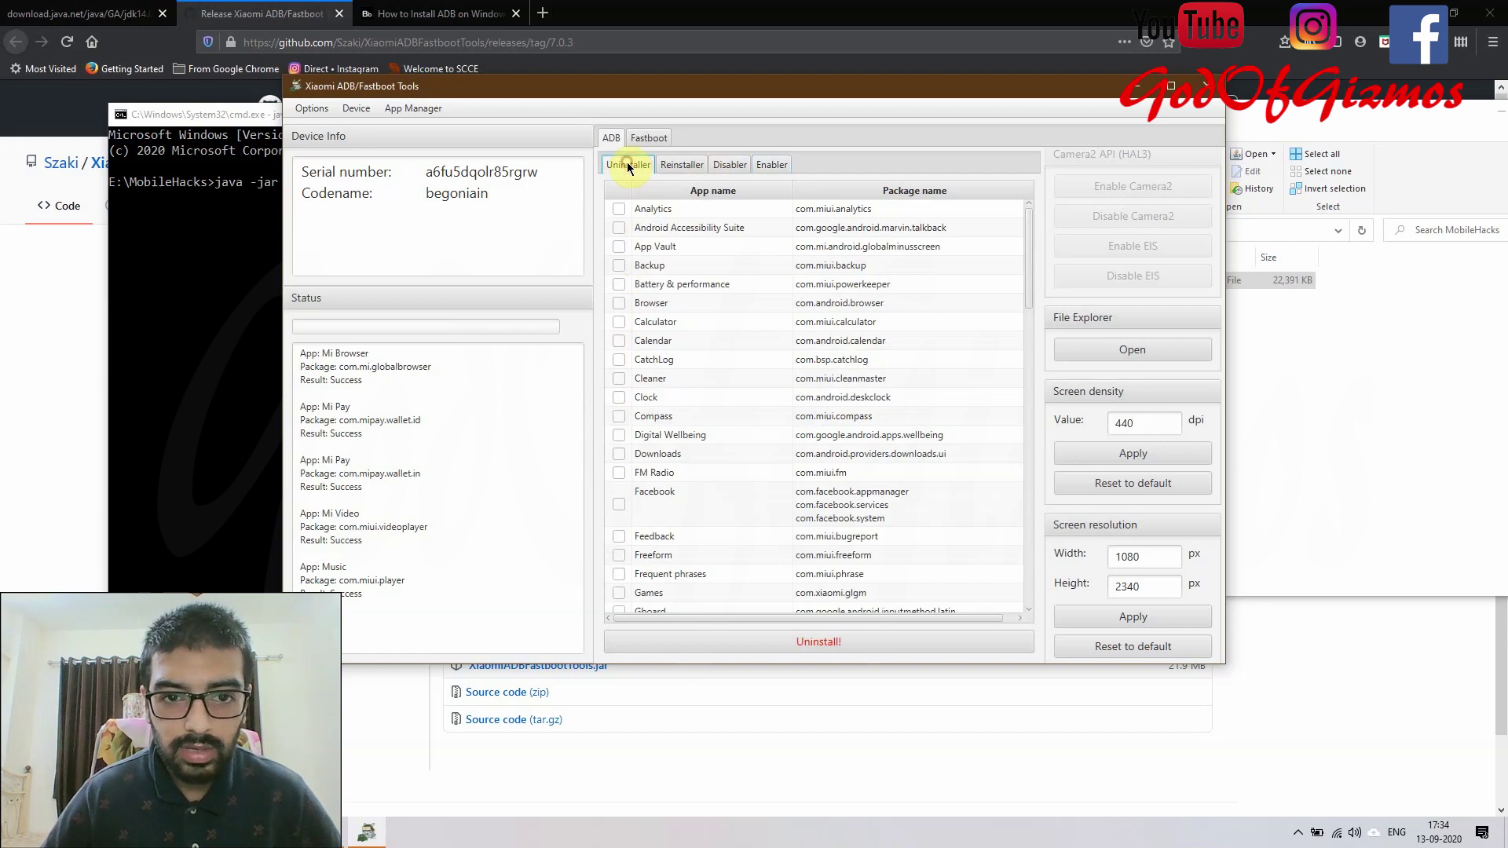
scroll(699, 424, "down", 5)
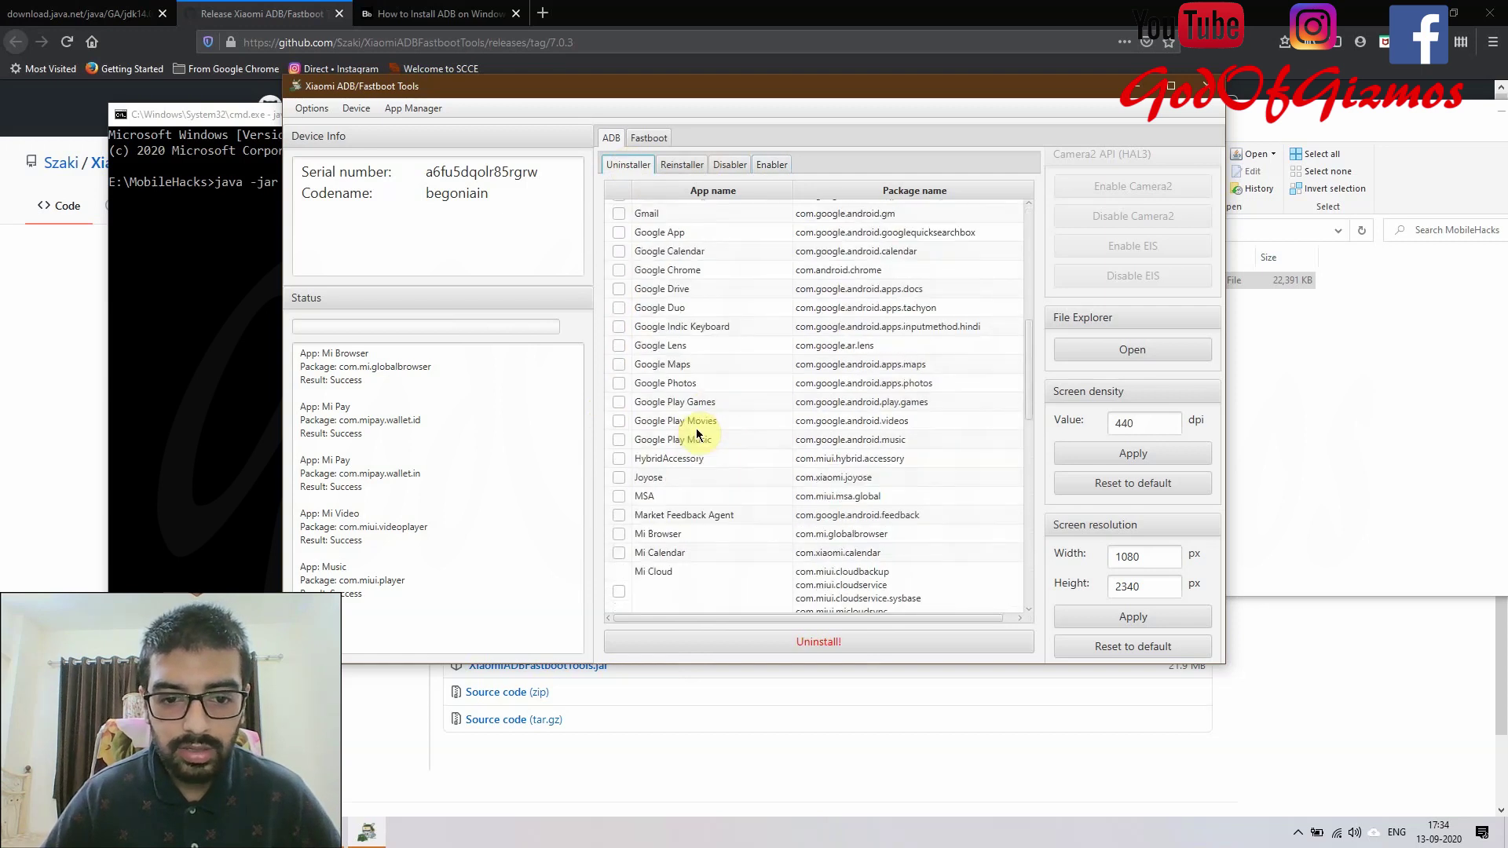
scroll(699, 434, "down", 2)
left_click(618, 373)
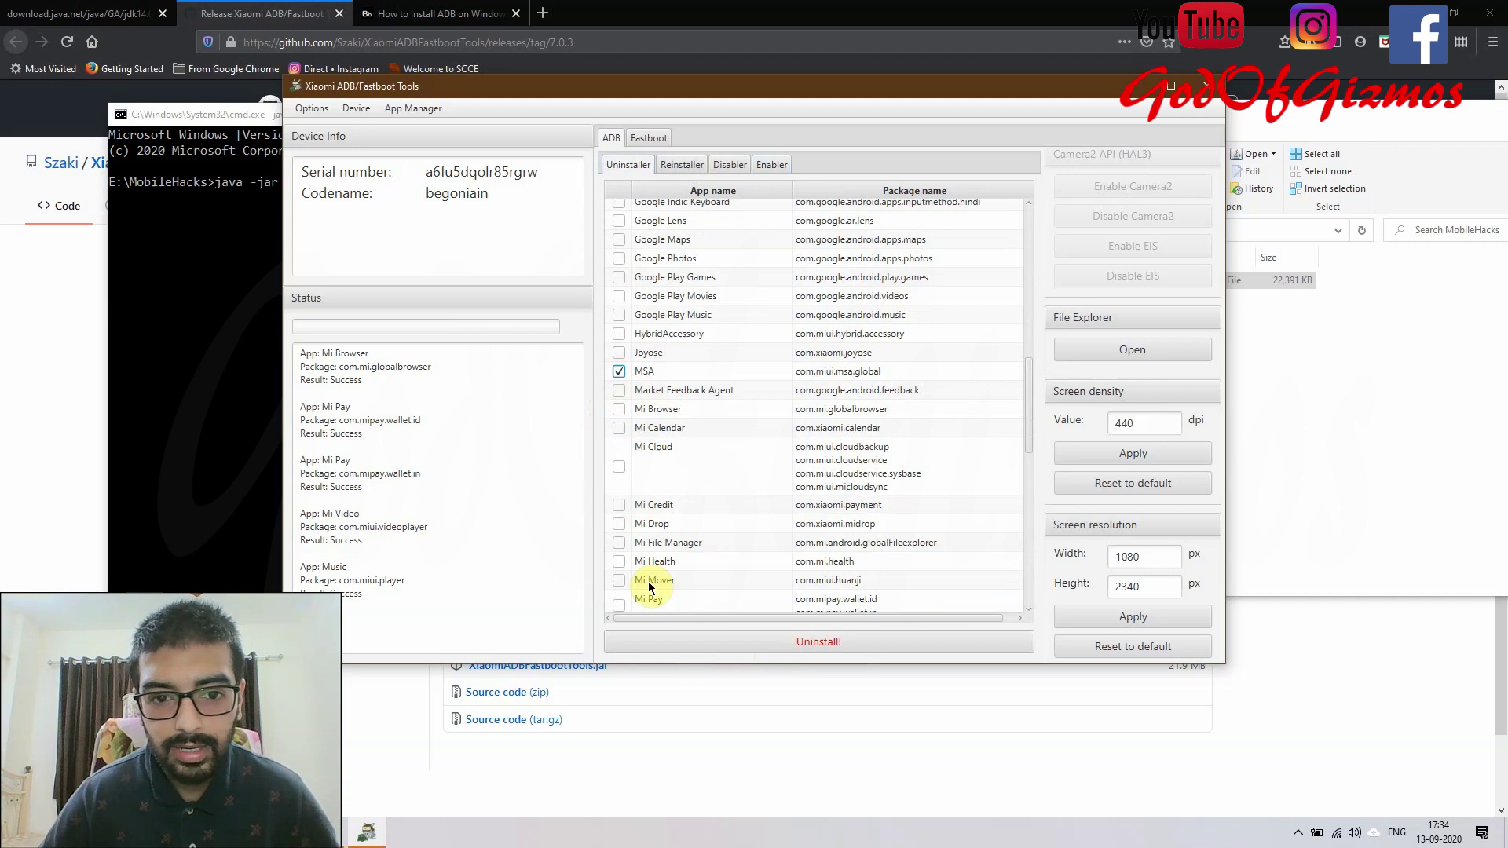
Mark GetApps for reinstallation in the ADB Reinstaller.
left_click(682, 164)
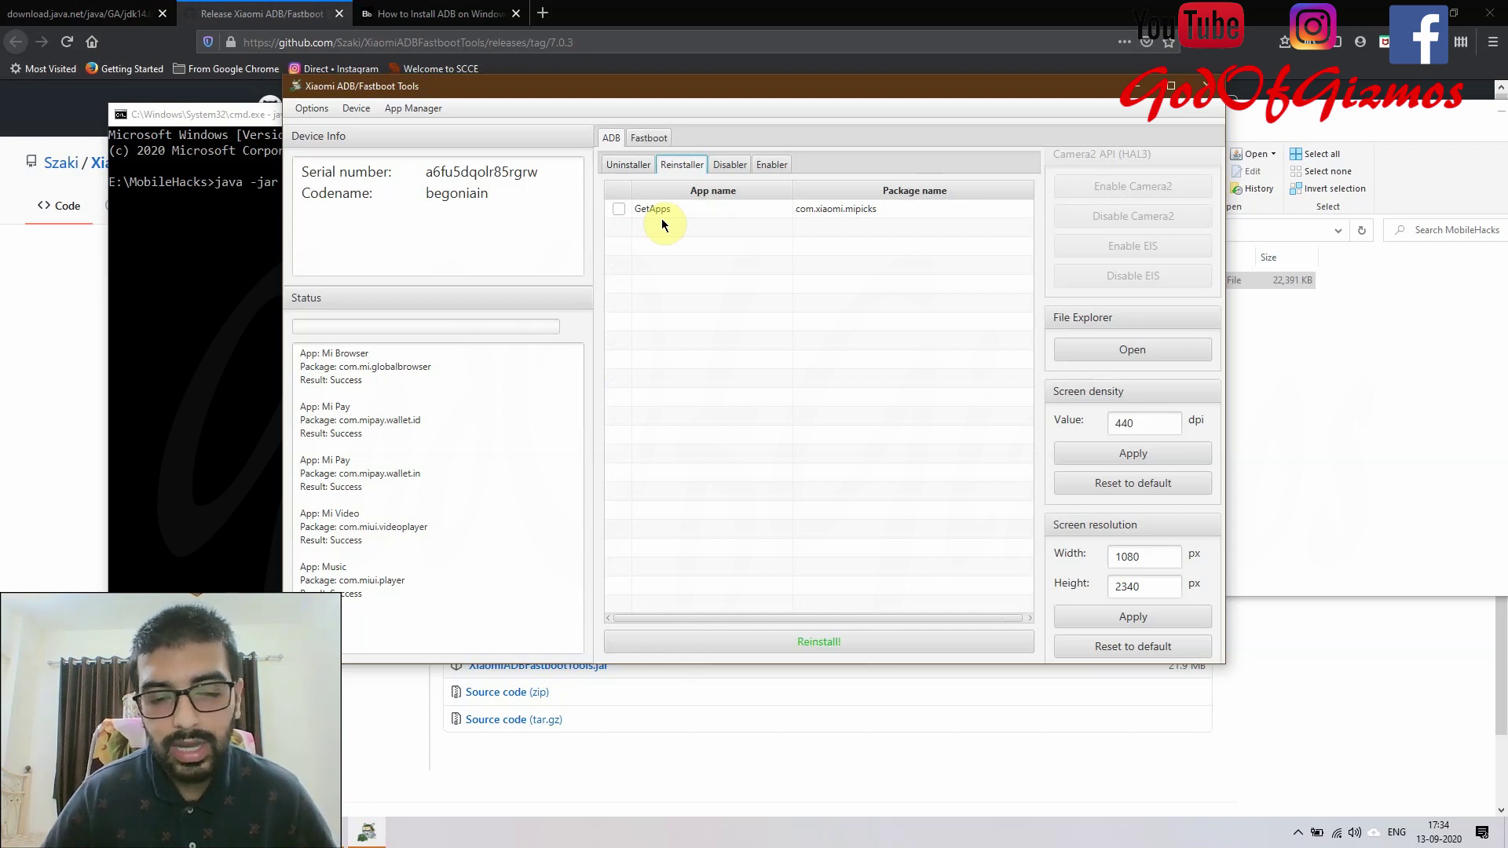
left_click(619, 209)
left_click(807, 649)
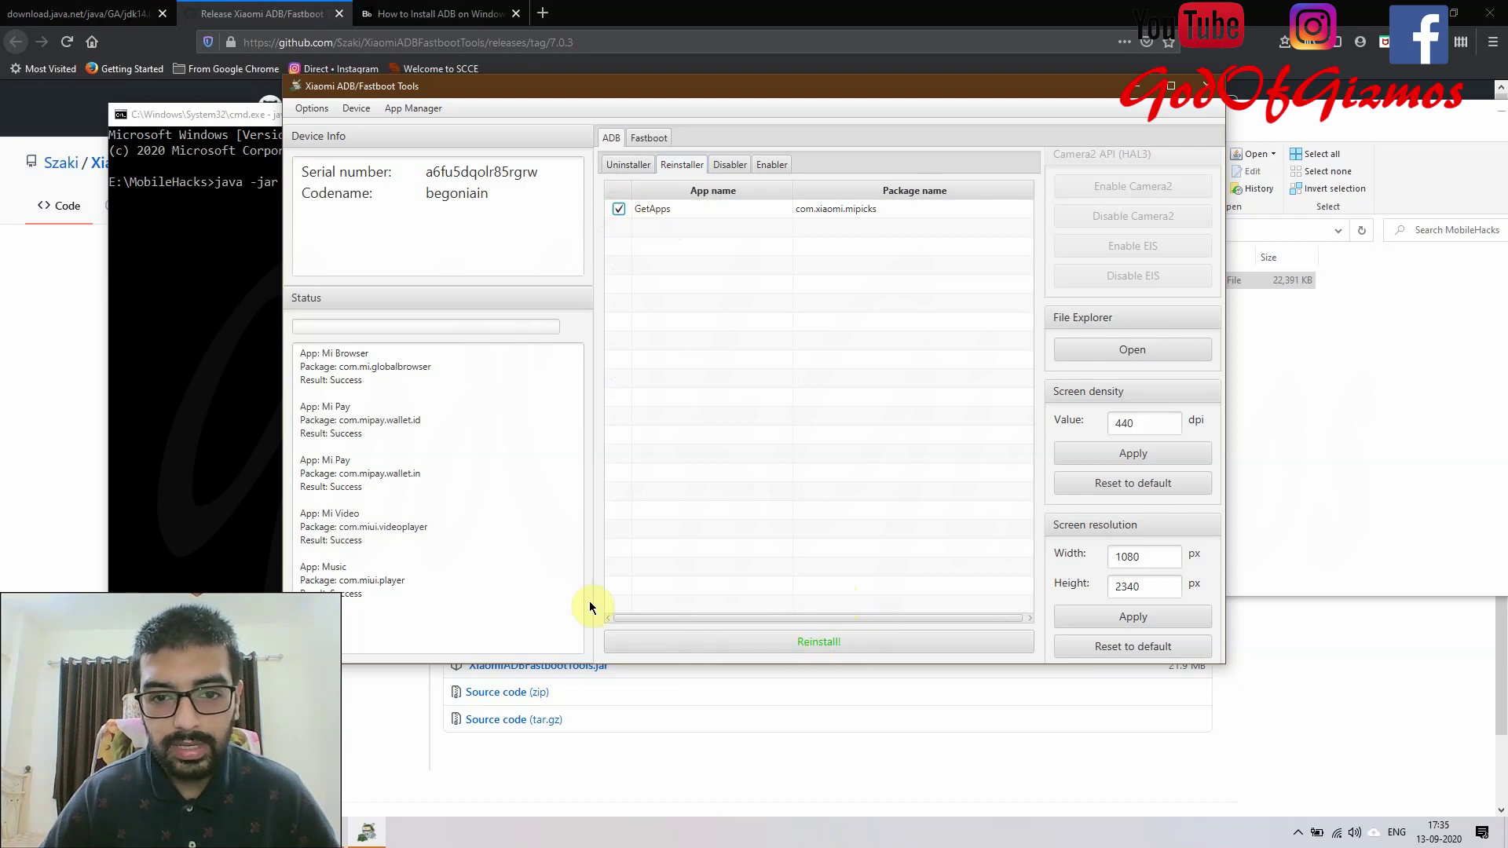
Review the Disabler, Enabler, Uninstaller and Reinstaller app lists once more.
left_click(736, 164)
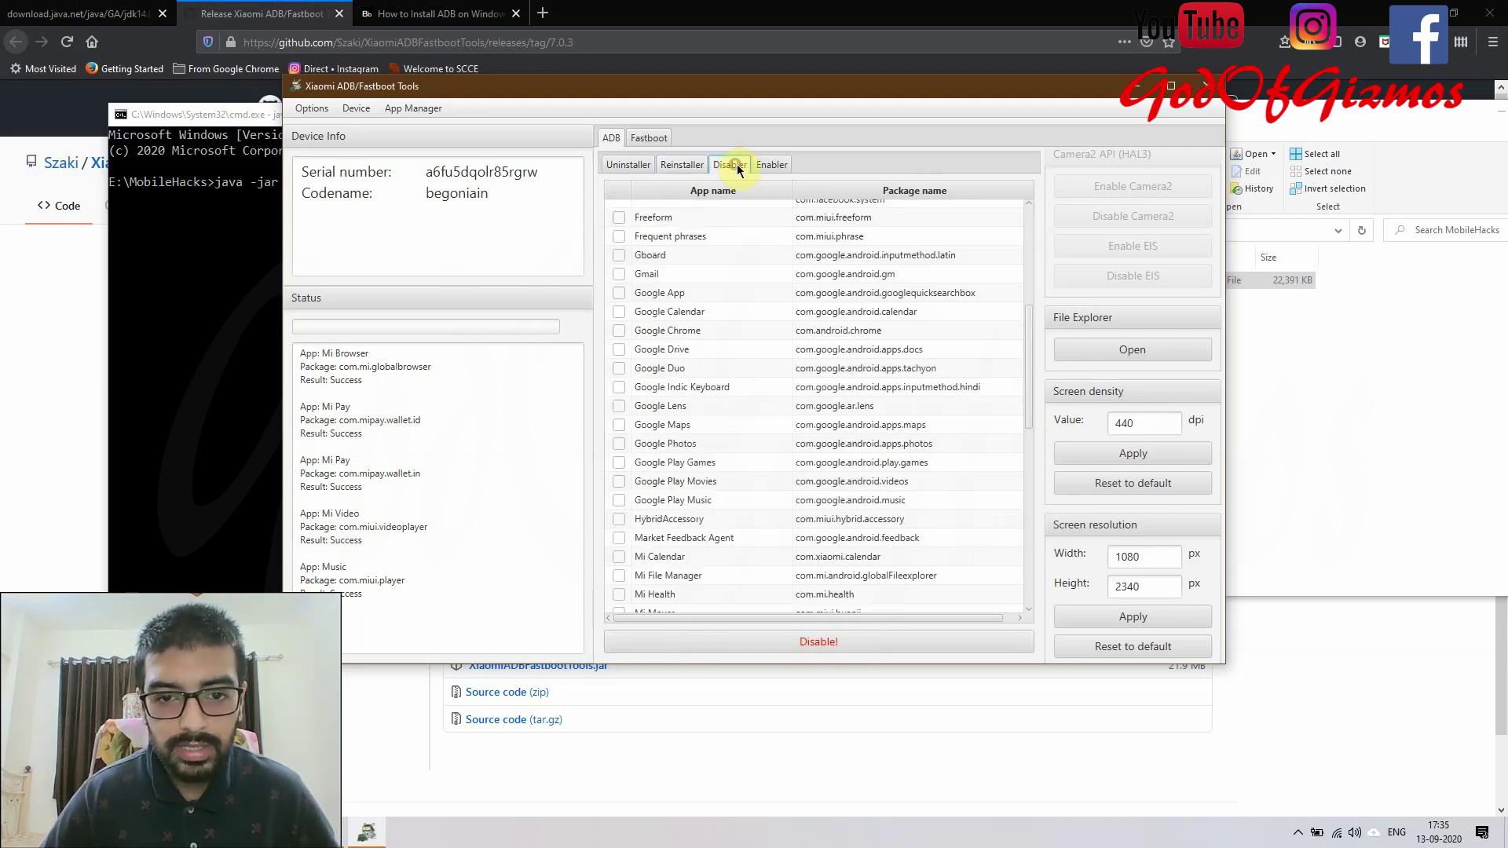
left_click(784, 166)
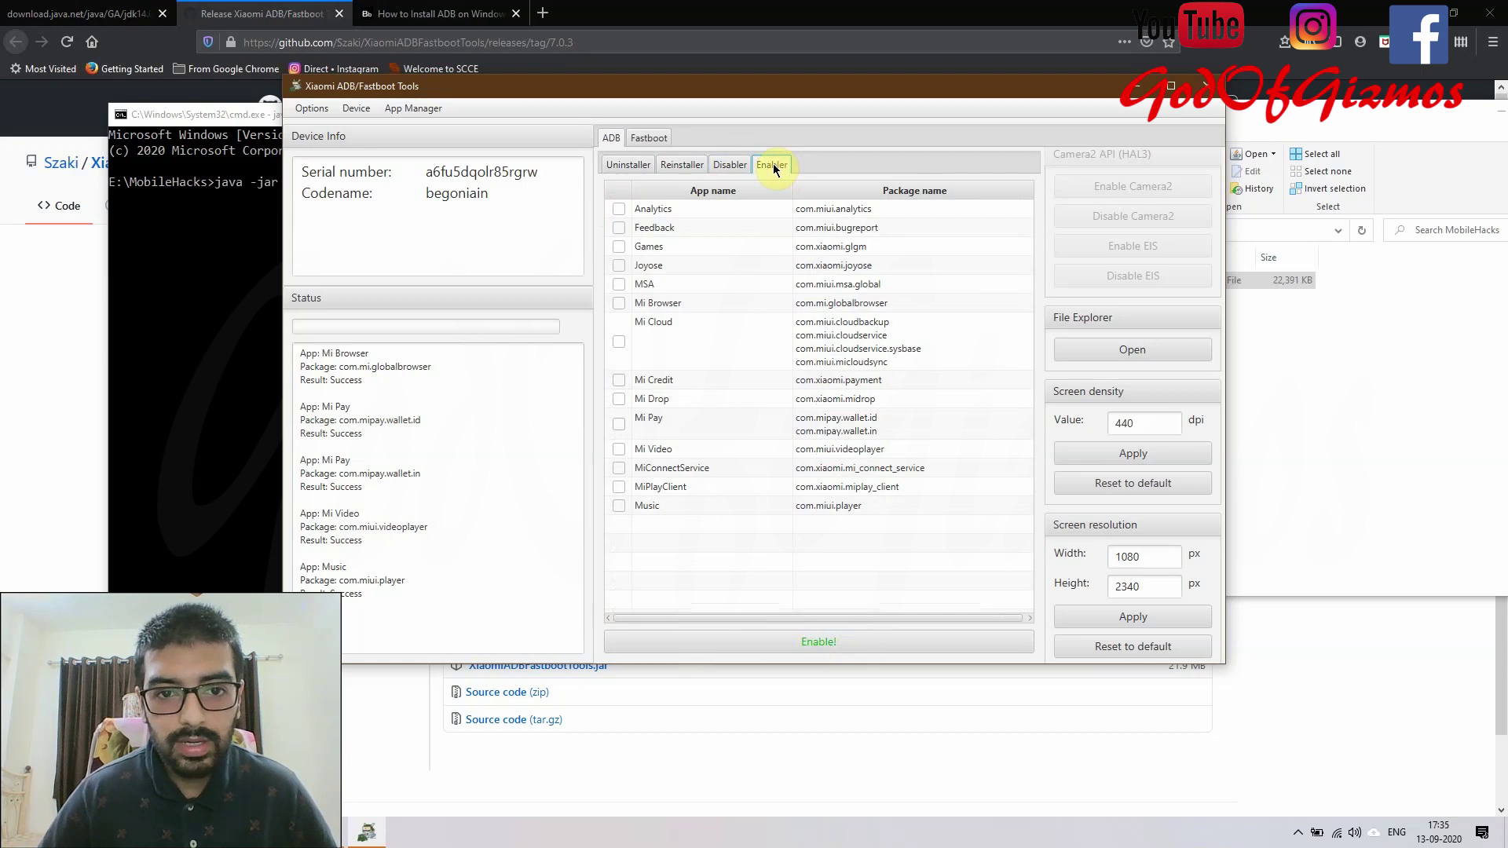
left_click(629, 166)
left_click(681, 166)
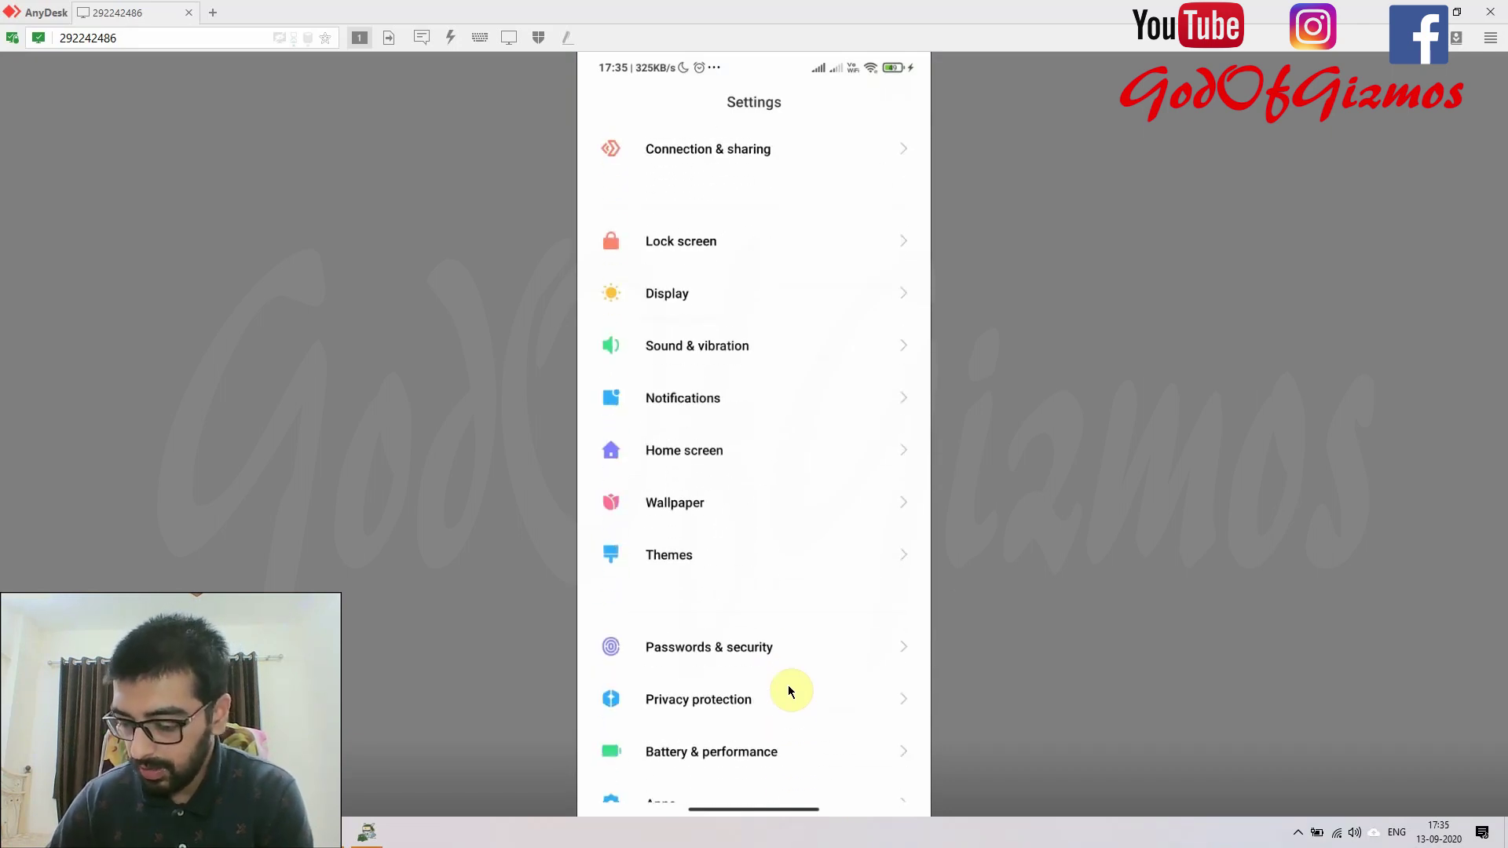
Open the Manage apps list in the phone's Settings through the AnyDesk remote session.
left_click(788, 685)
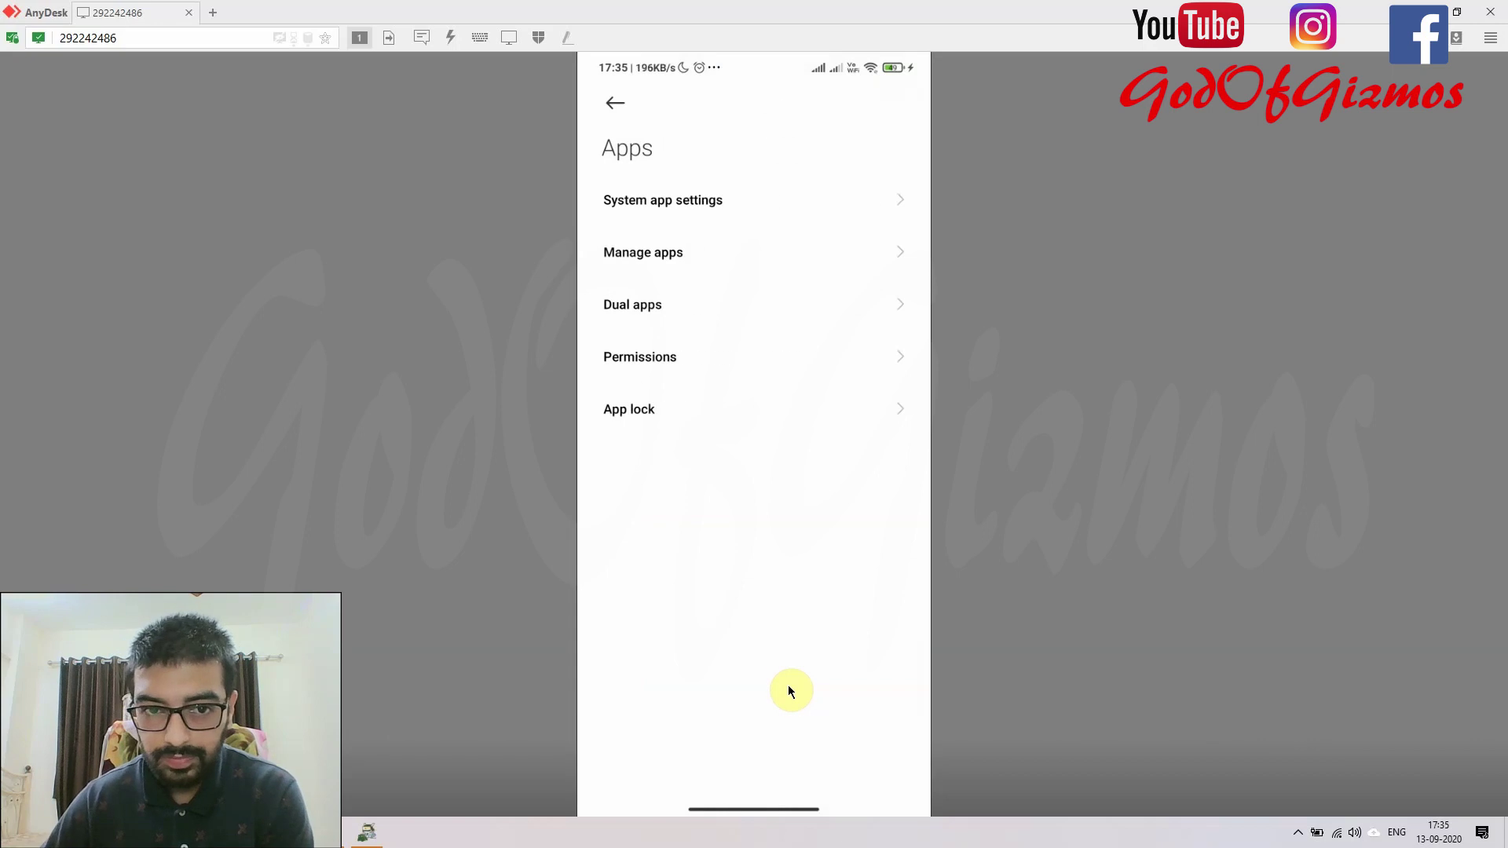
left_click(665, 255)
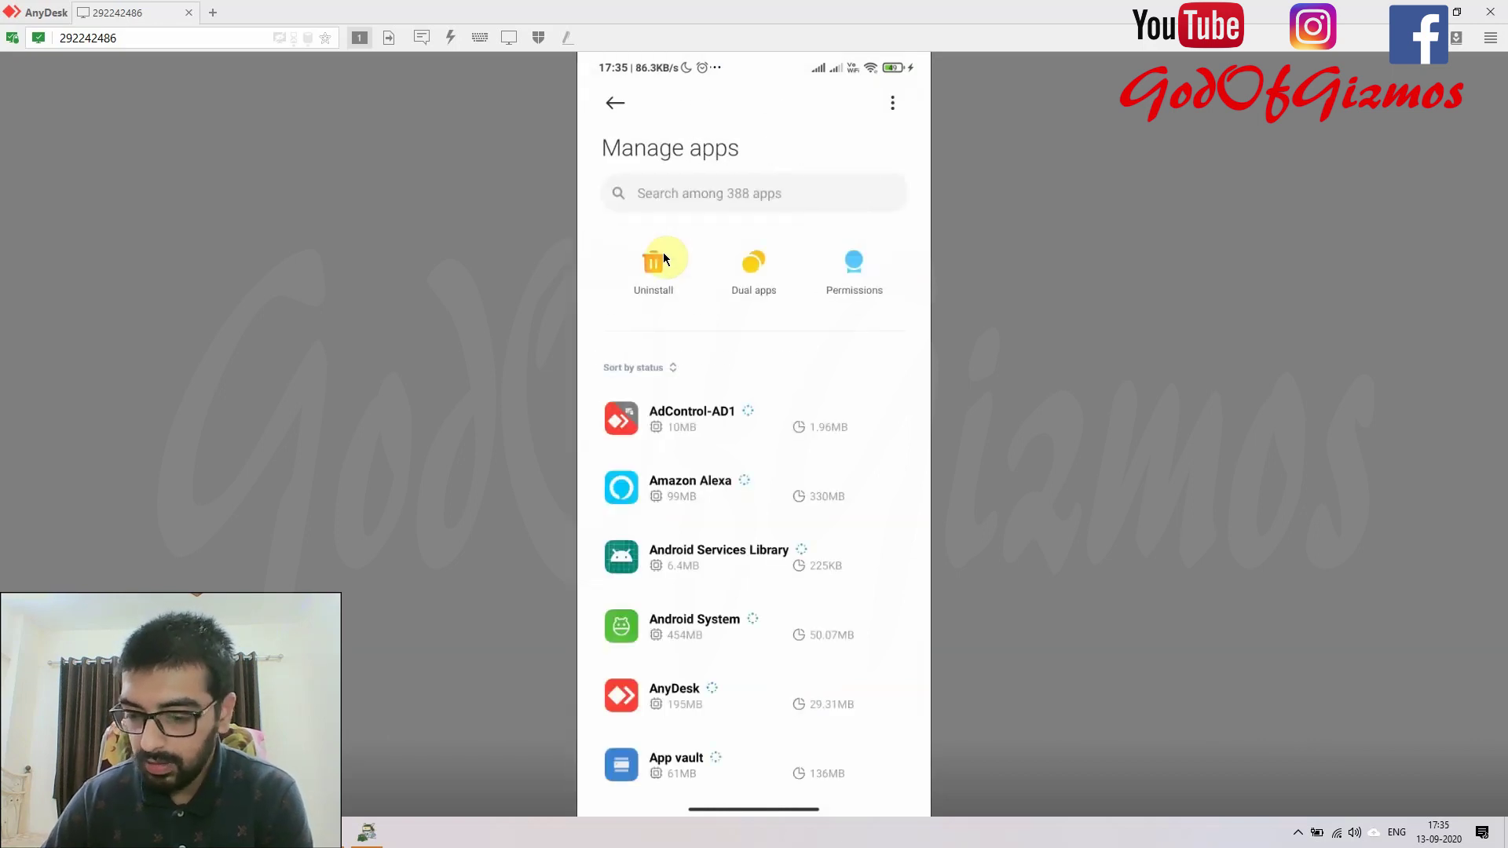
type("vulide")
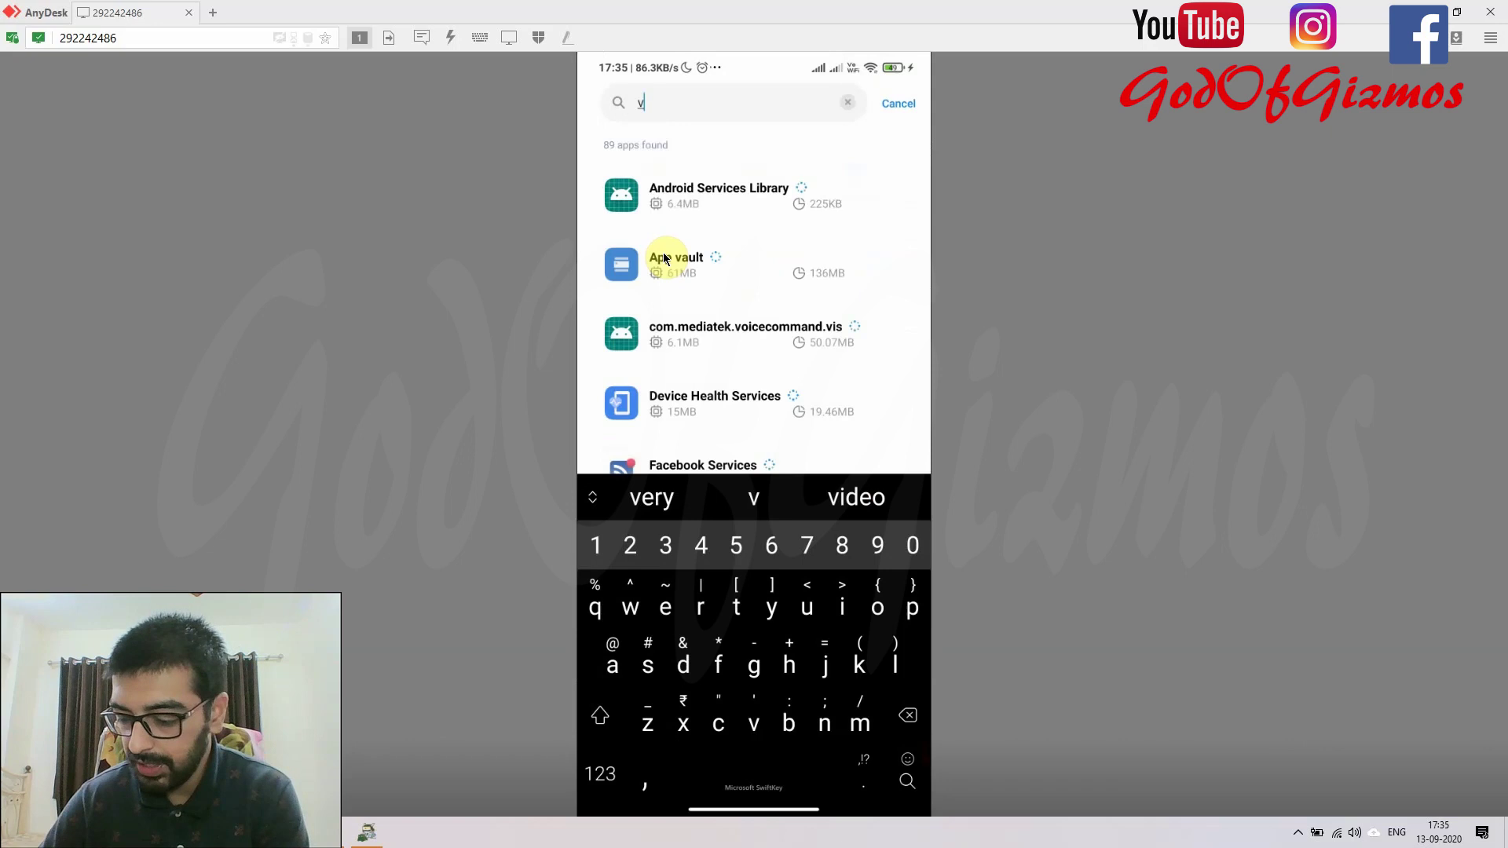
key("BackSpace")
key("BackSpace")
key("BackSpace")
key("BackSpace")
key("BackSpace")
key("BackSpace")
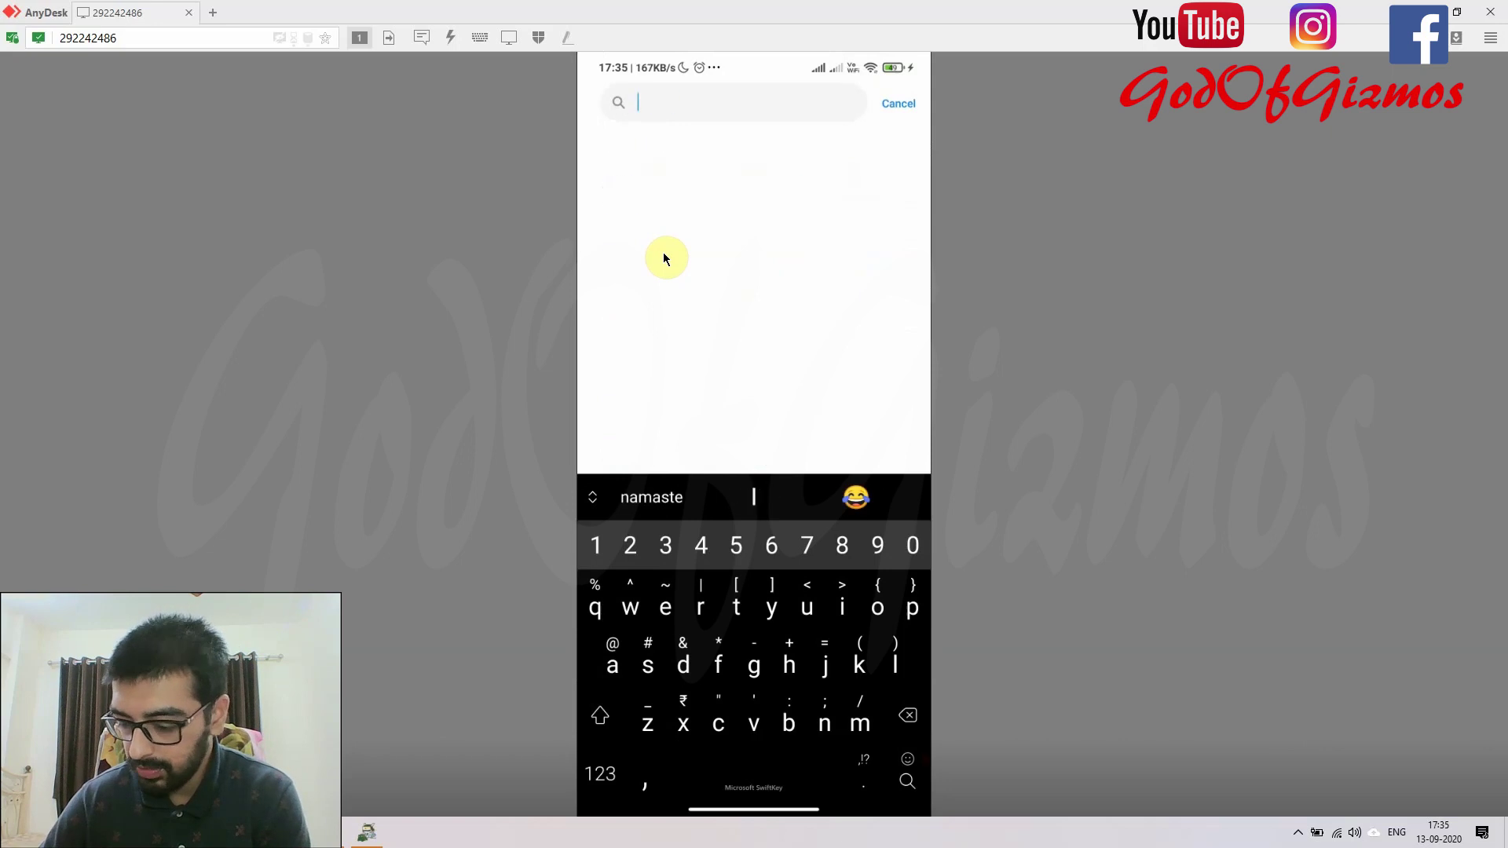
Search the phone's installed apps for video, view Mi Video's app info and return to the search.
type("video")
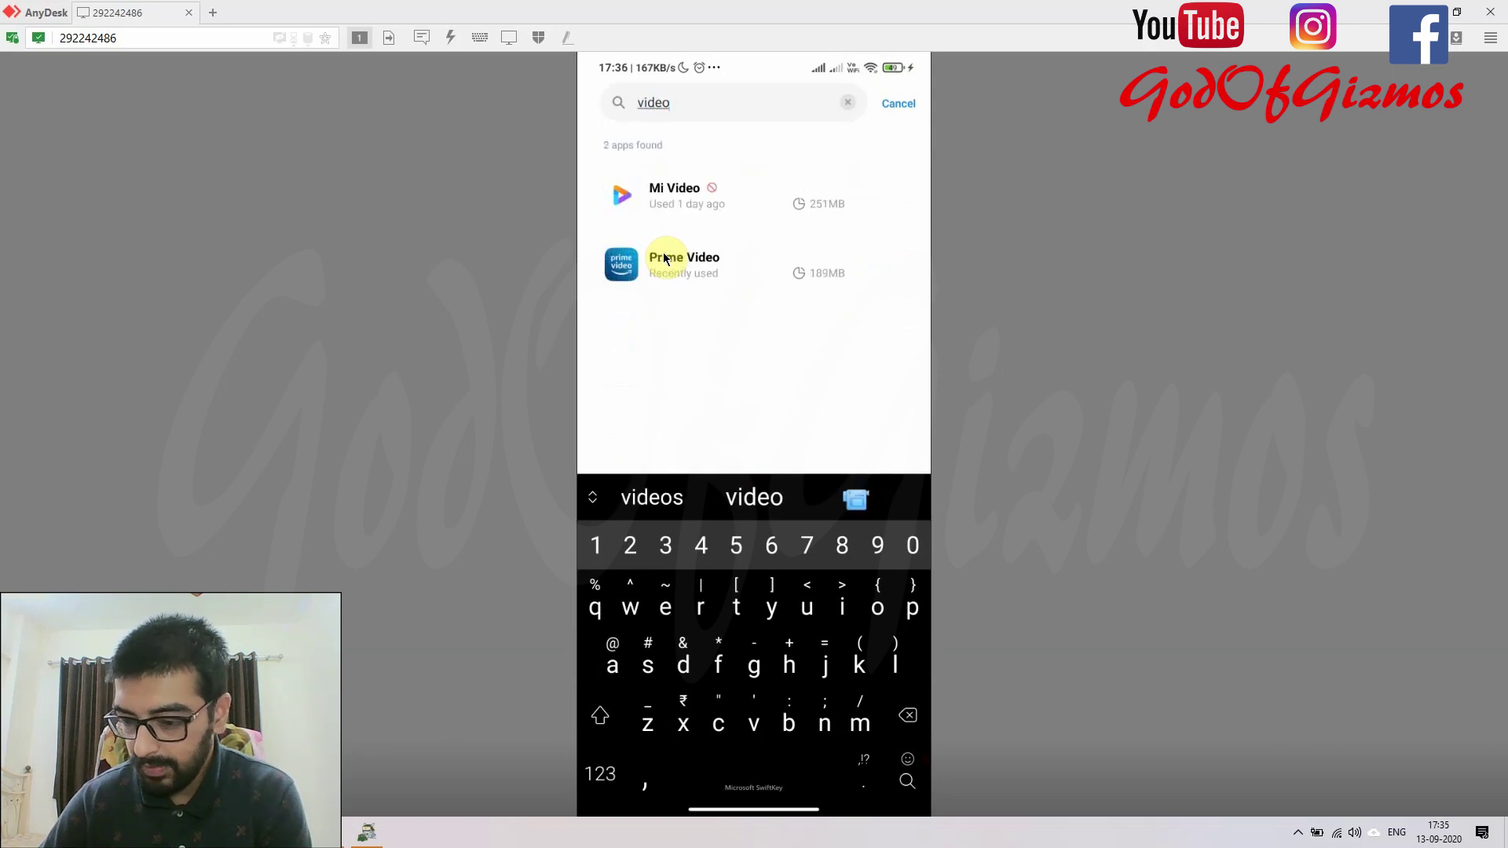
left_click(705, 206)
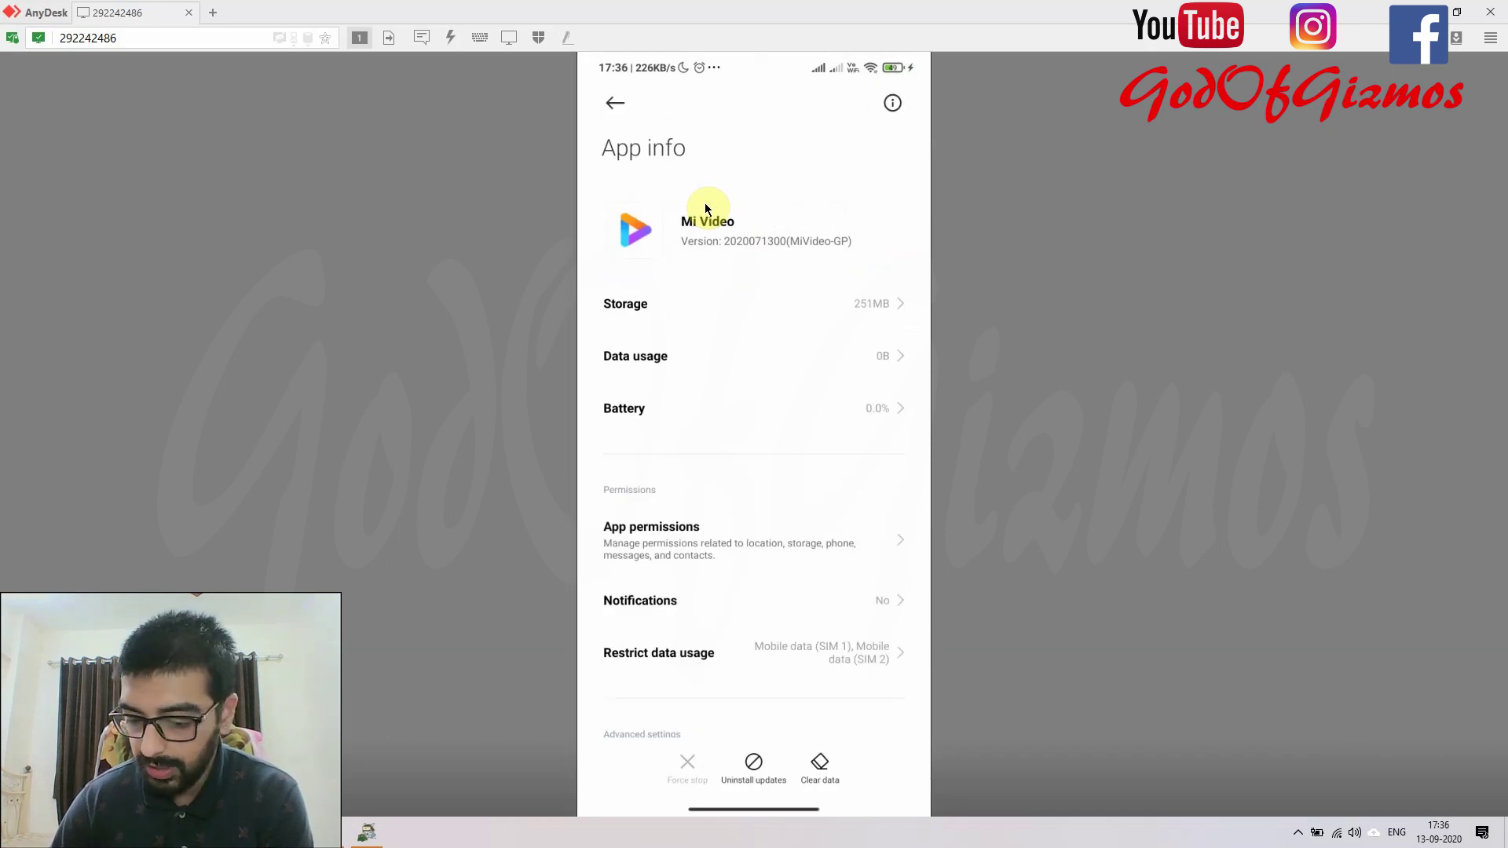
right_click(705, 208)
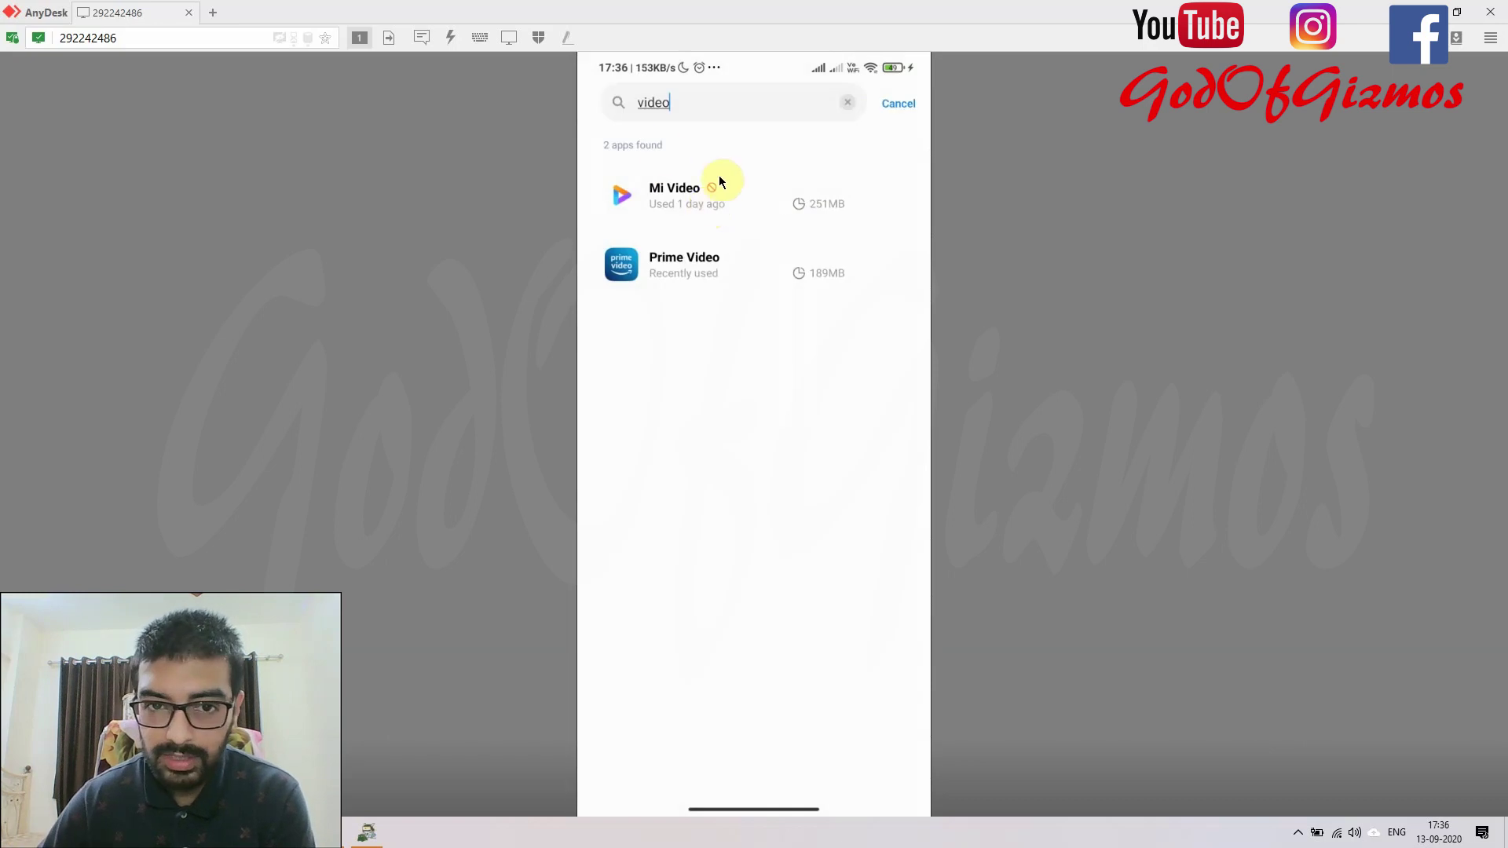